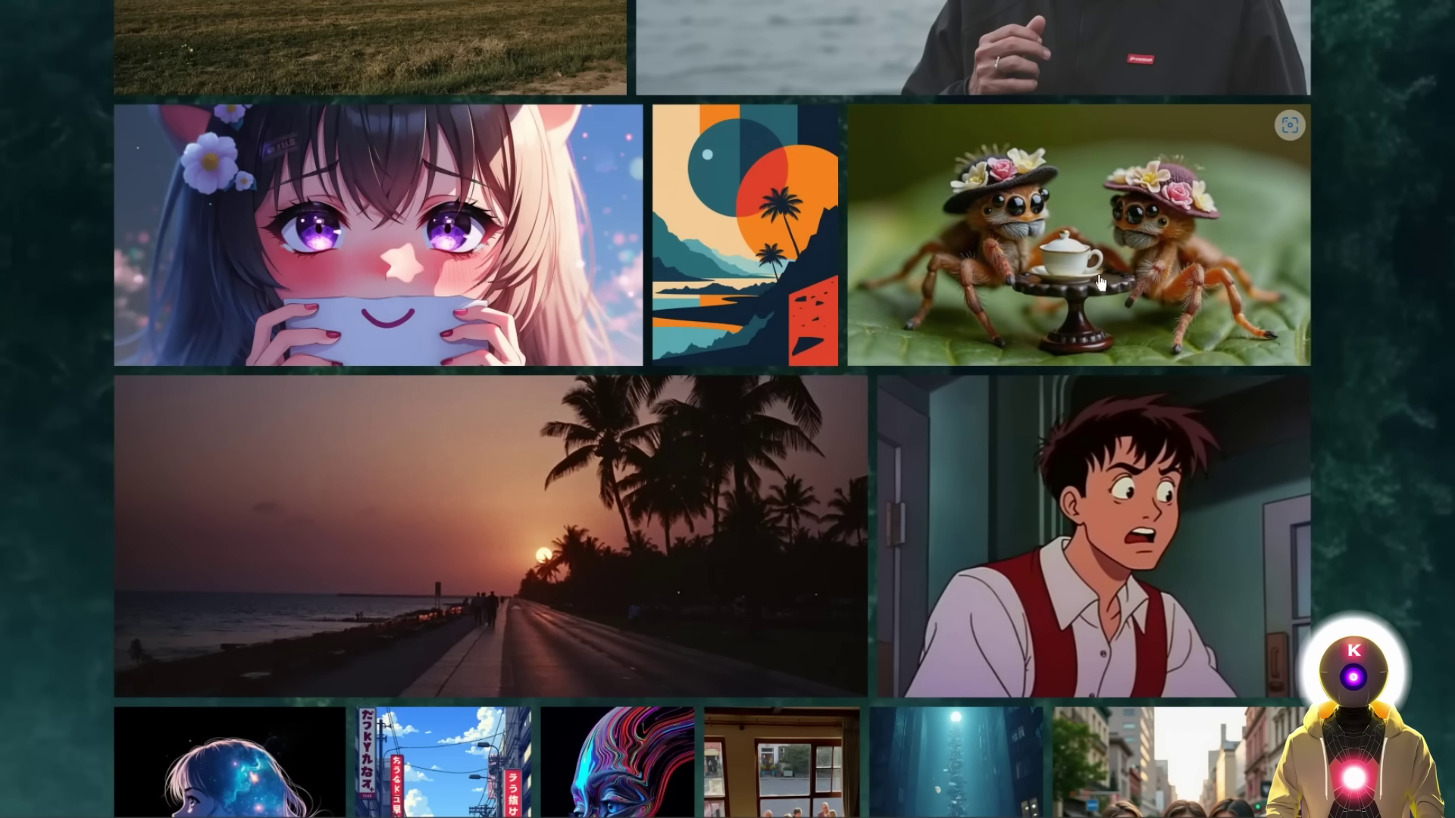
# Enlarge the spider tea-party gallery image and browse through to the donut-headed creature
pyautogui.click(1305, 322)
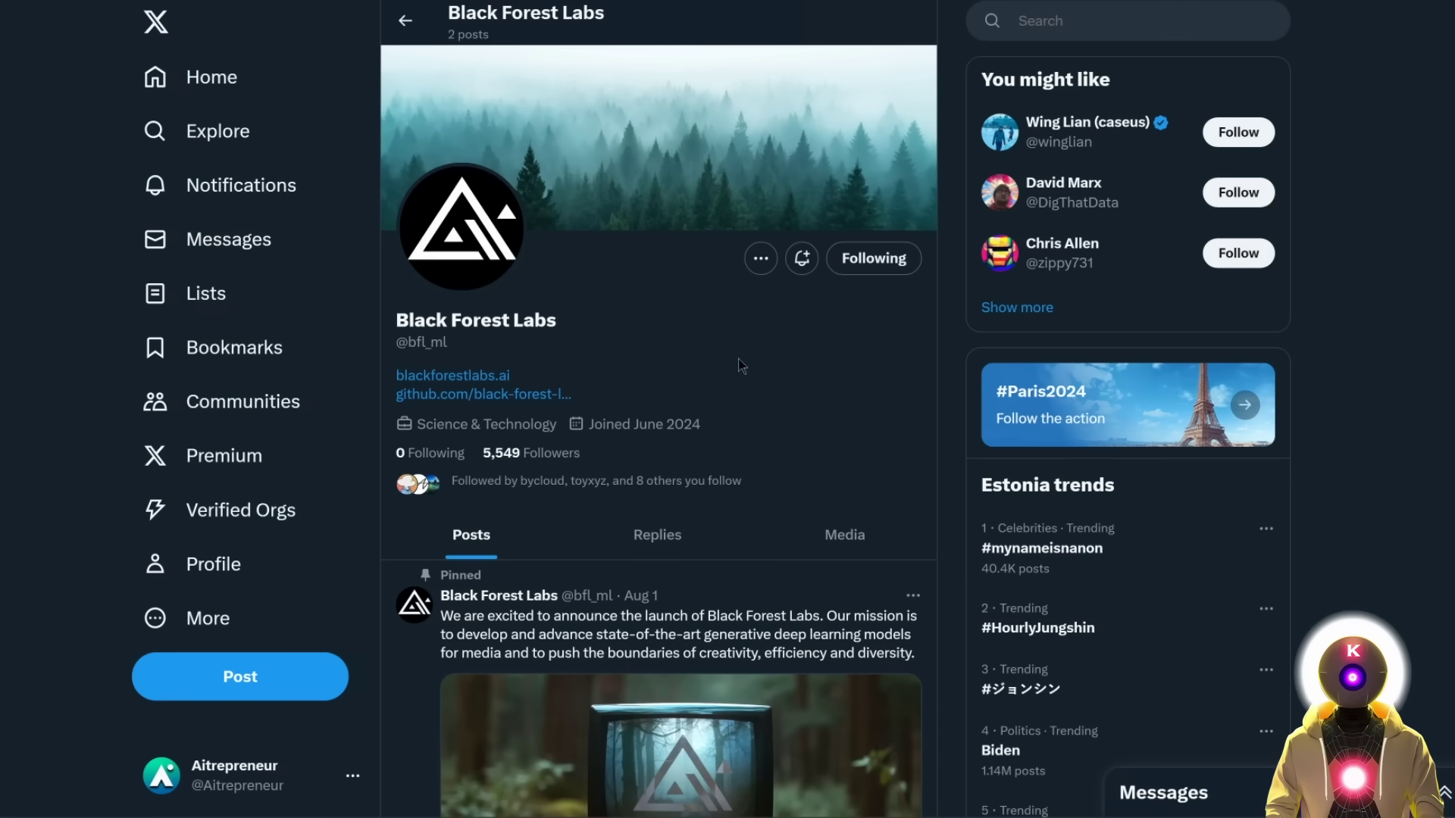
# Scroll the Black Forest Labs profile down to the FLUX.1 release post
pyautogui.scroll(-15, 739, 359)
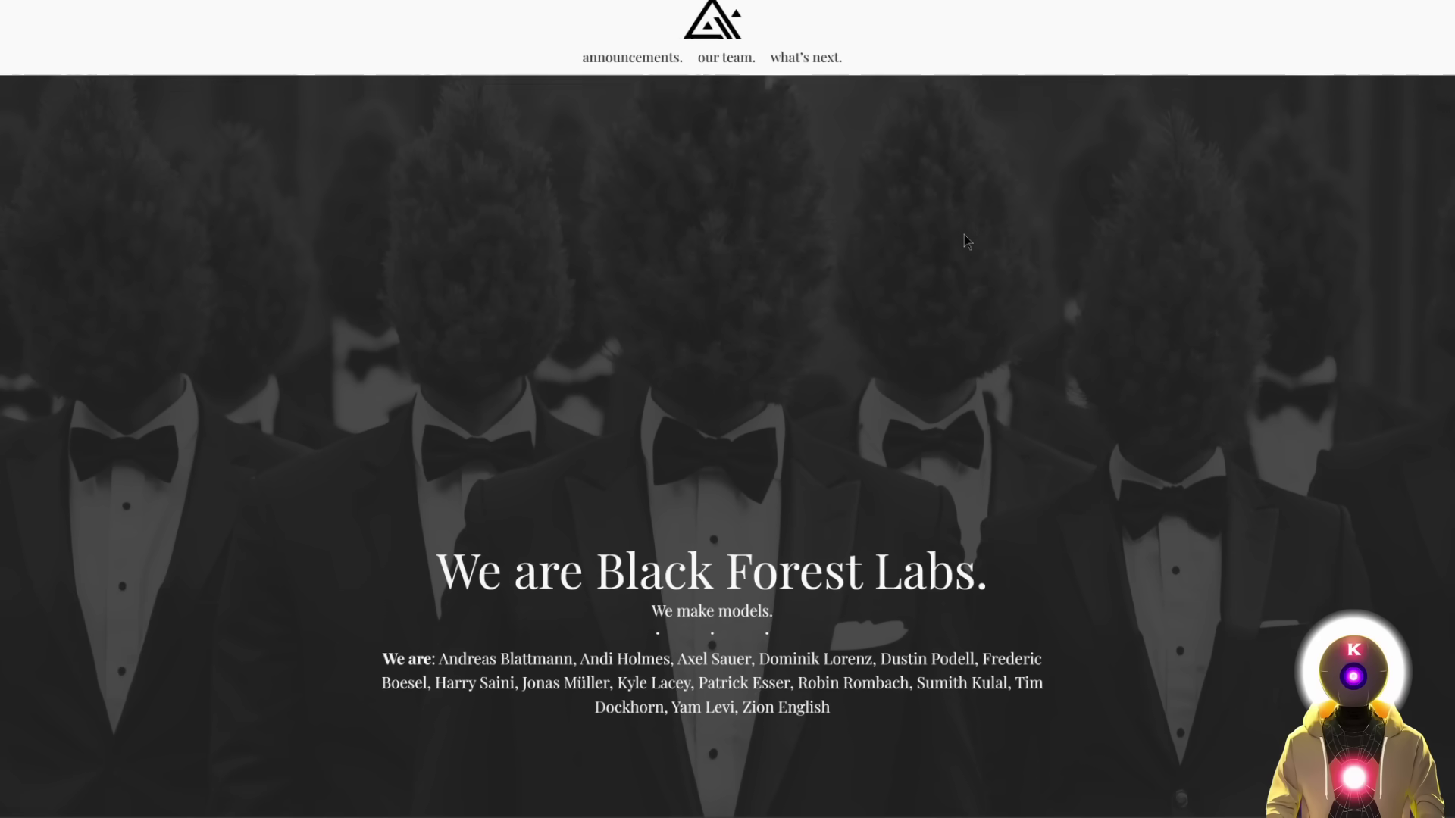
pyautogui.scroll(-5, 964, 234)
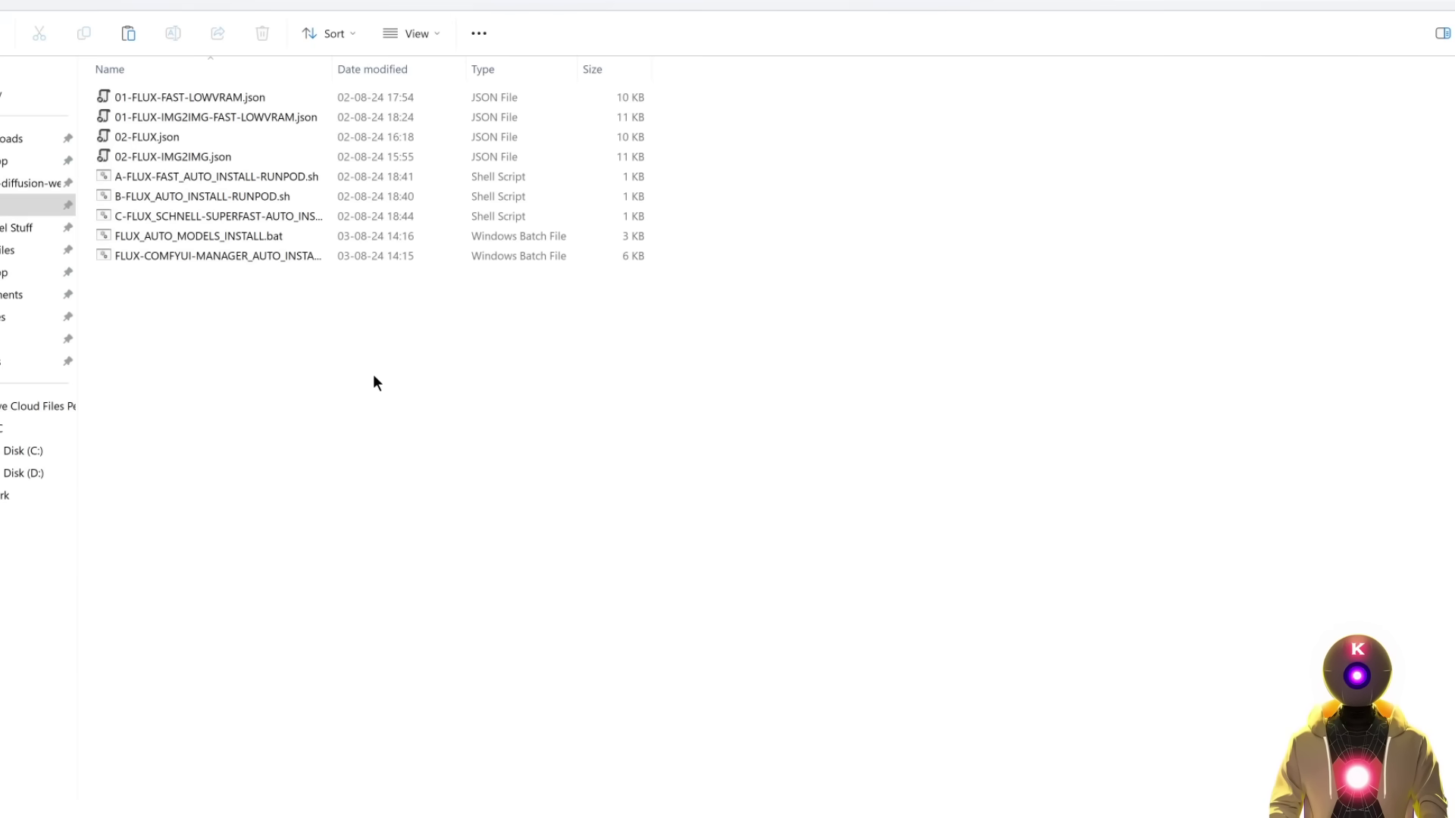
# Select and launch FLUX-COMFYUI-MANAGER_AUTO_INSTALL.bat in a command window
pyautogui.moveTo(373, 375)
pyautogui.mouseDown()
pyautogui.moveTo(232, 211)
pyautogui.moveTo(236, 262)
pyautogui.moveTo(384, 381)
pyautogui.mouseUp()
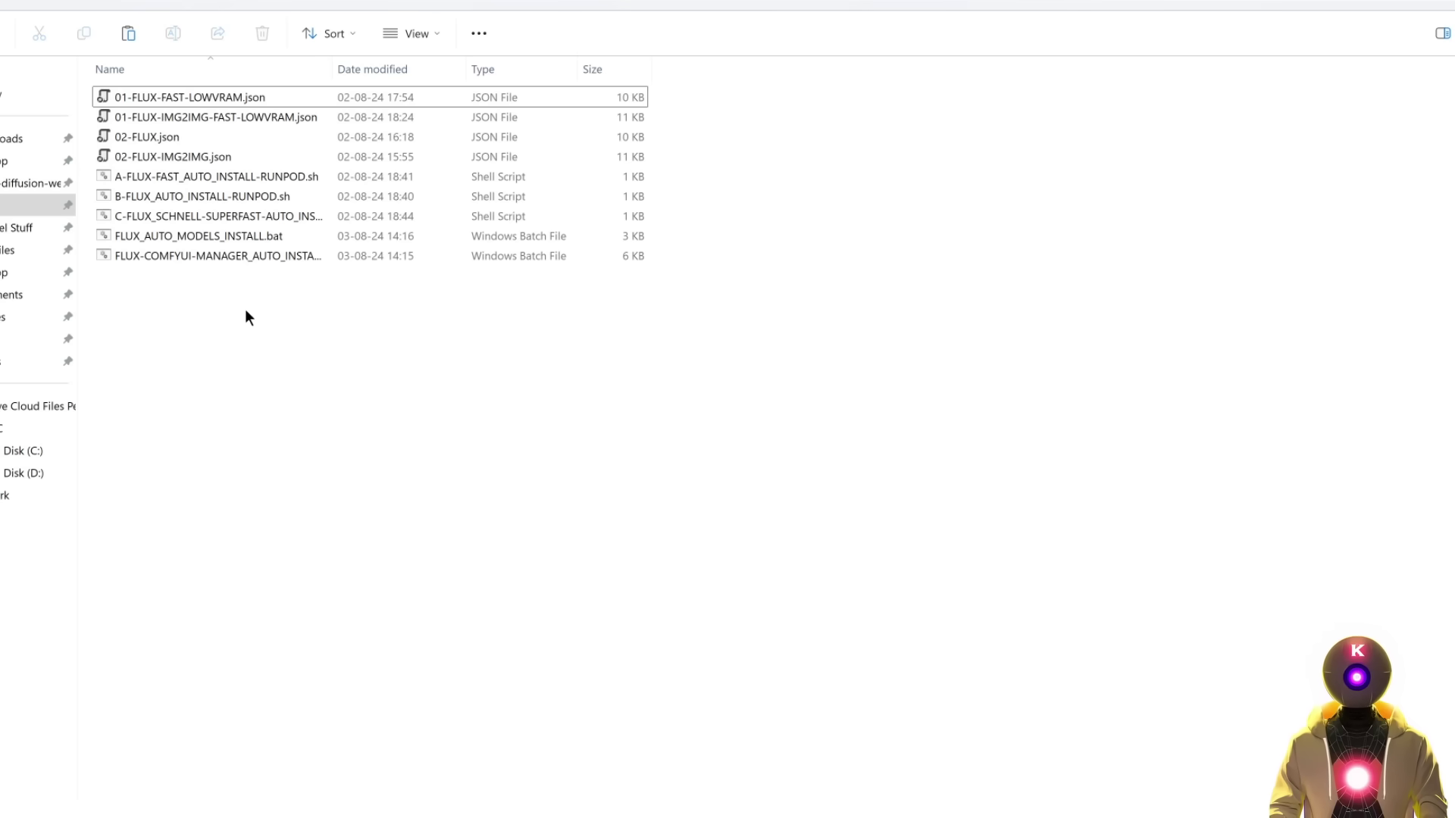
pyautogui.doubleClick(170, 256)
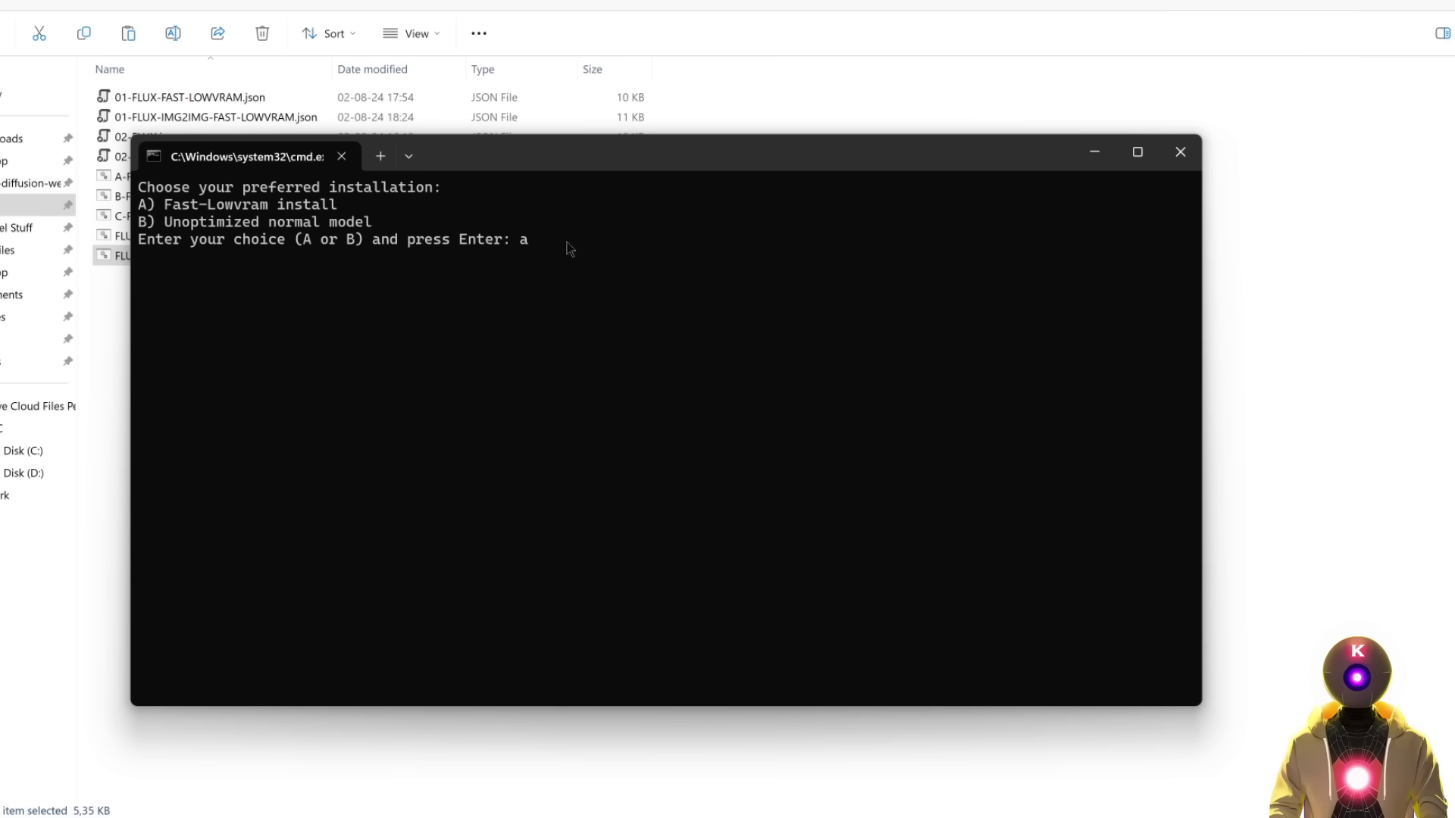
# Choose the Fast-Lowvram install option and answer 'a' to download the FLUX SCHNELL model
pyautogui.press('Return')
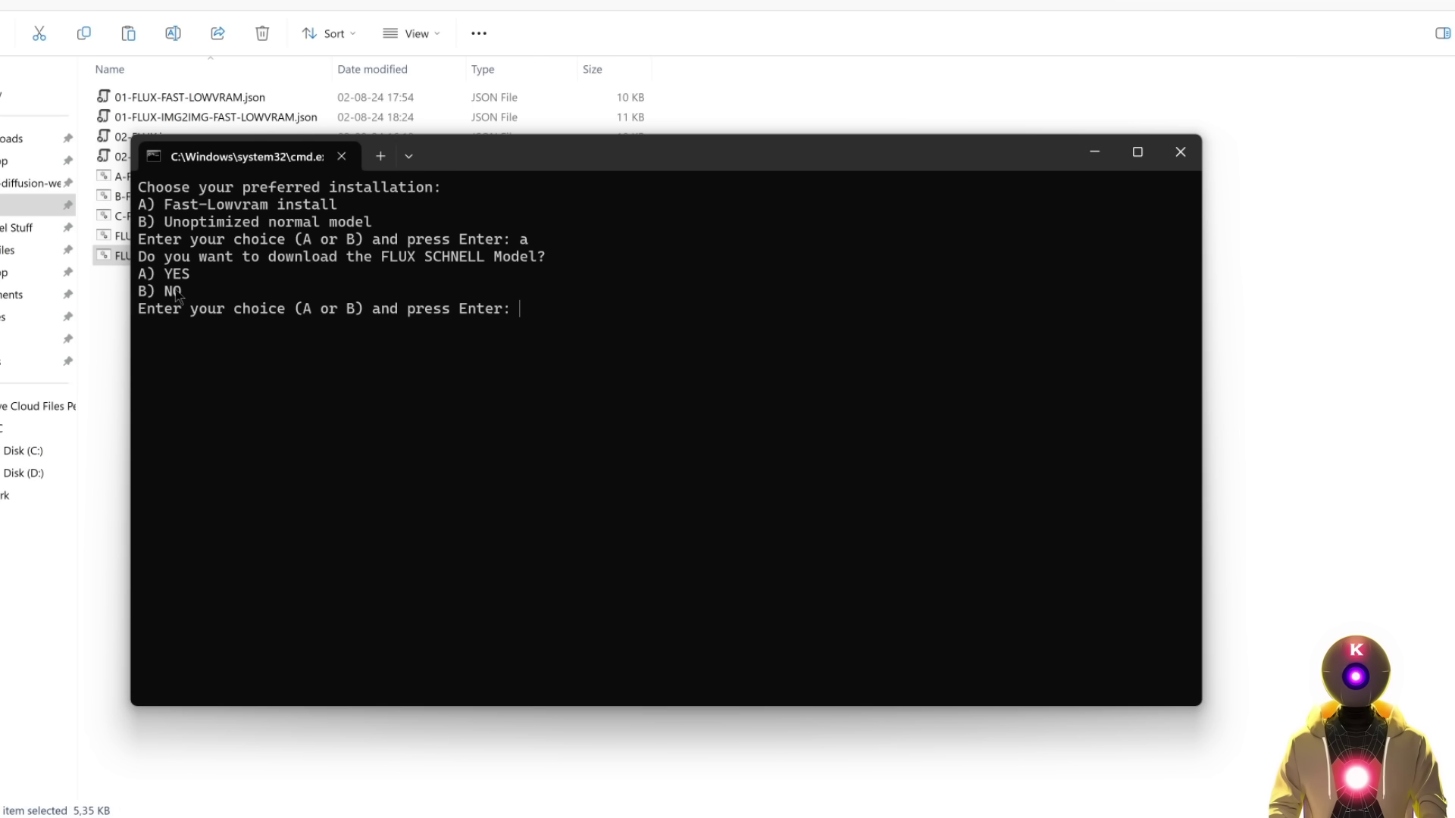
pyautogui.write('a')
pyautogui.press('Return')
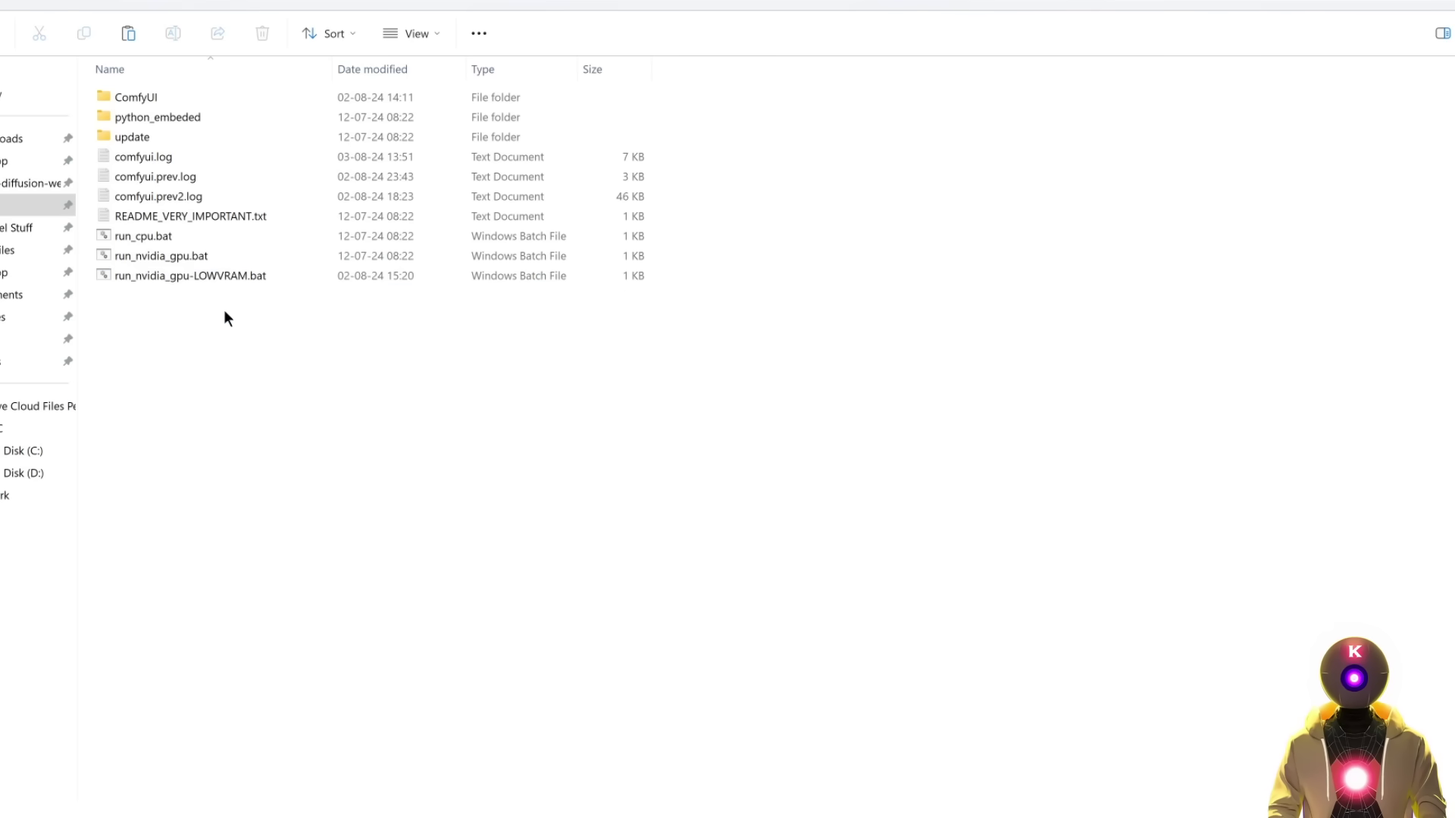
# Start run_nvidia_gpu.bat, then run FLUX_AUTO_MODELS_INSTALL.bat from the ComfyUI folder
pyautogui.doubleClick(150, 255)
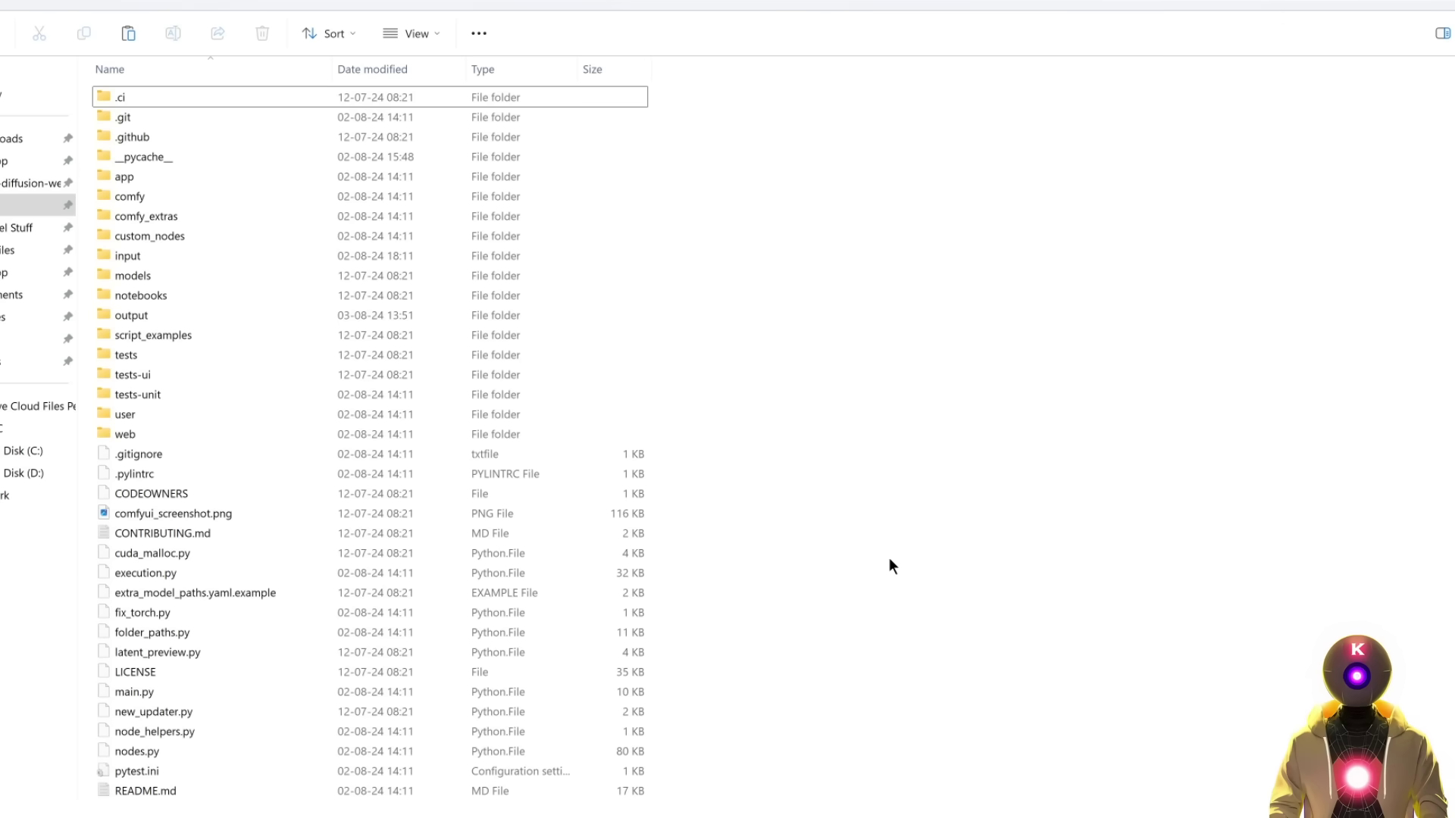
pyautogui.scroll(-1, 889, 562)
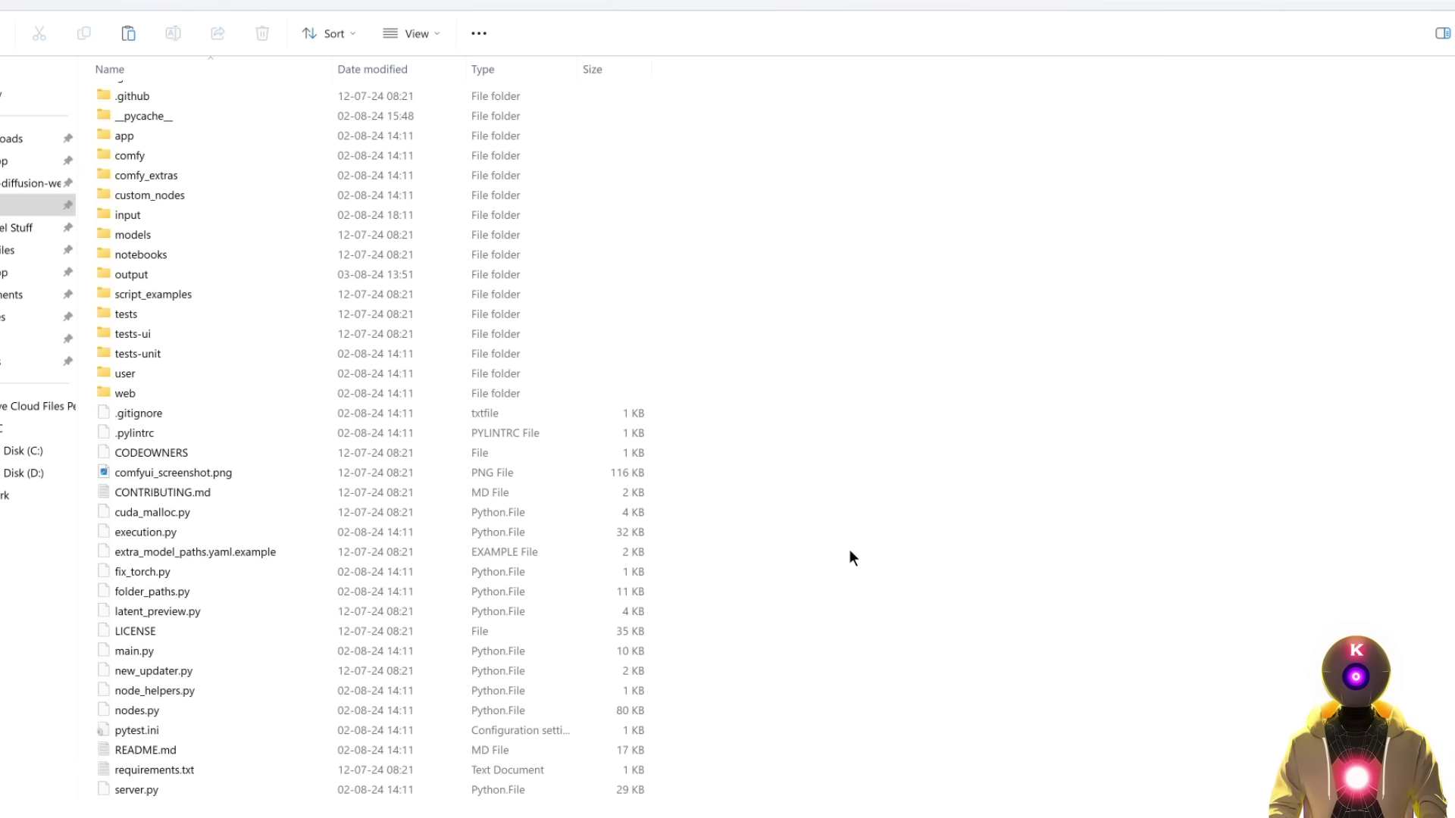
pyautogui.scroll(-1, 850, 558)
pyautogui.doubleClick(179, 791)
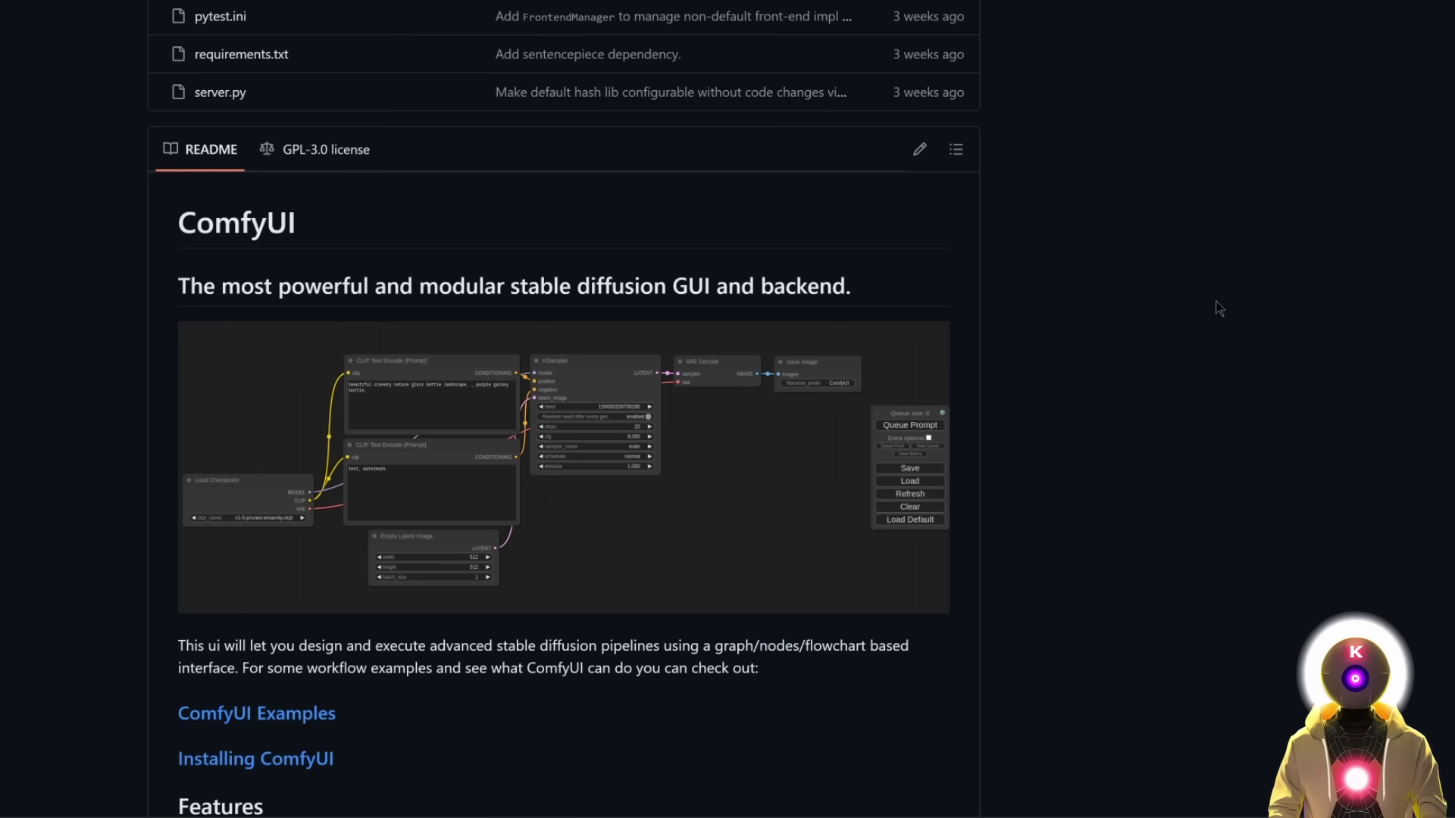
# Scroll the ComfyUI repository README down to its Installing section
pyautogui.scroll(-20, 494, 289)
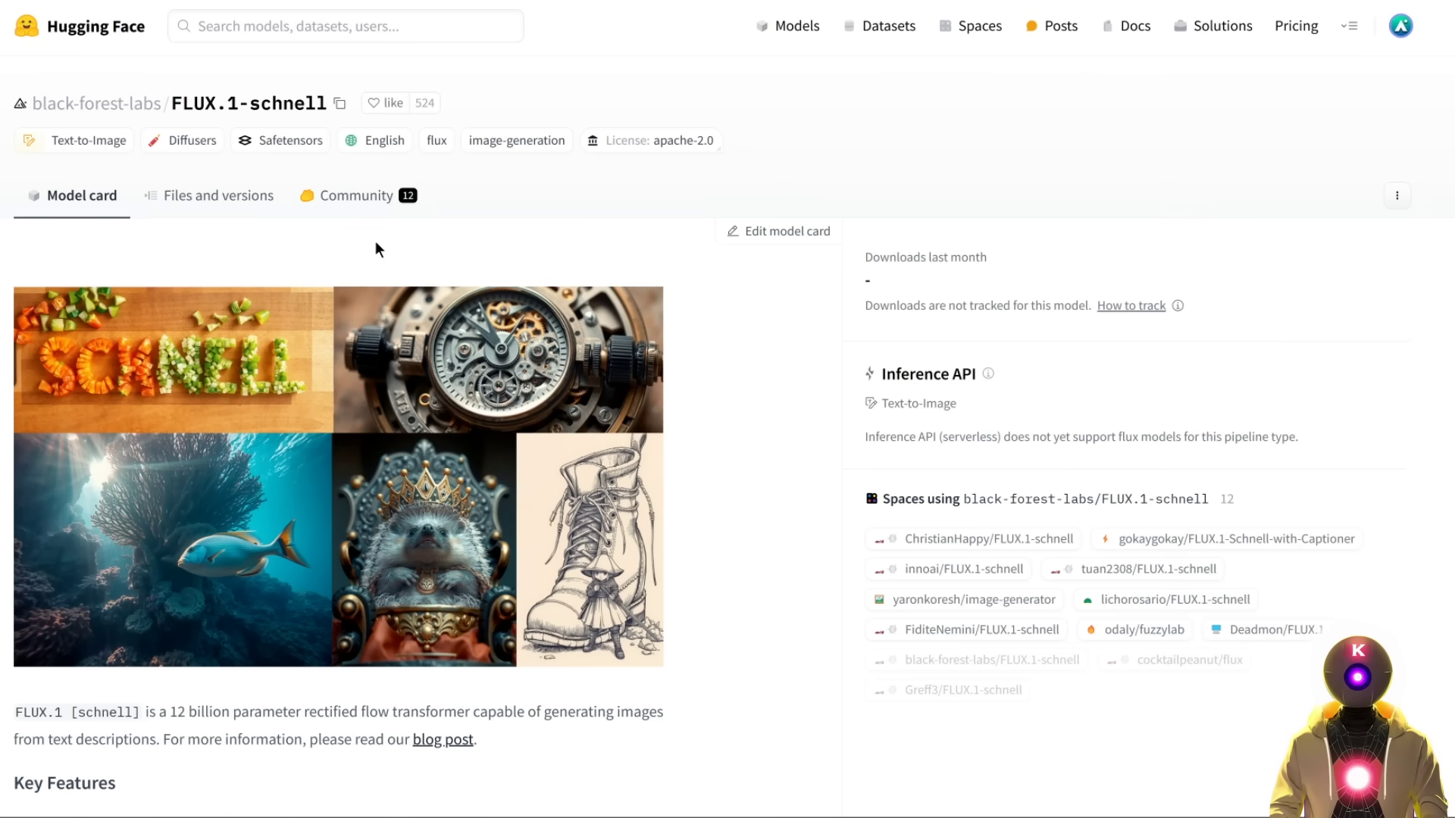
# Browse the FLUX.1-dev, FLUX.1-schnell and flux-fp8 file lists, then review the six downloaded files
pyautogui.hotkey('ctrl', 'Tab')
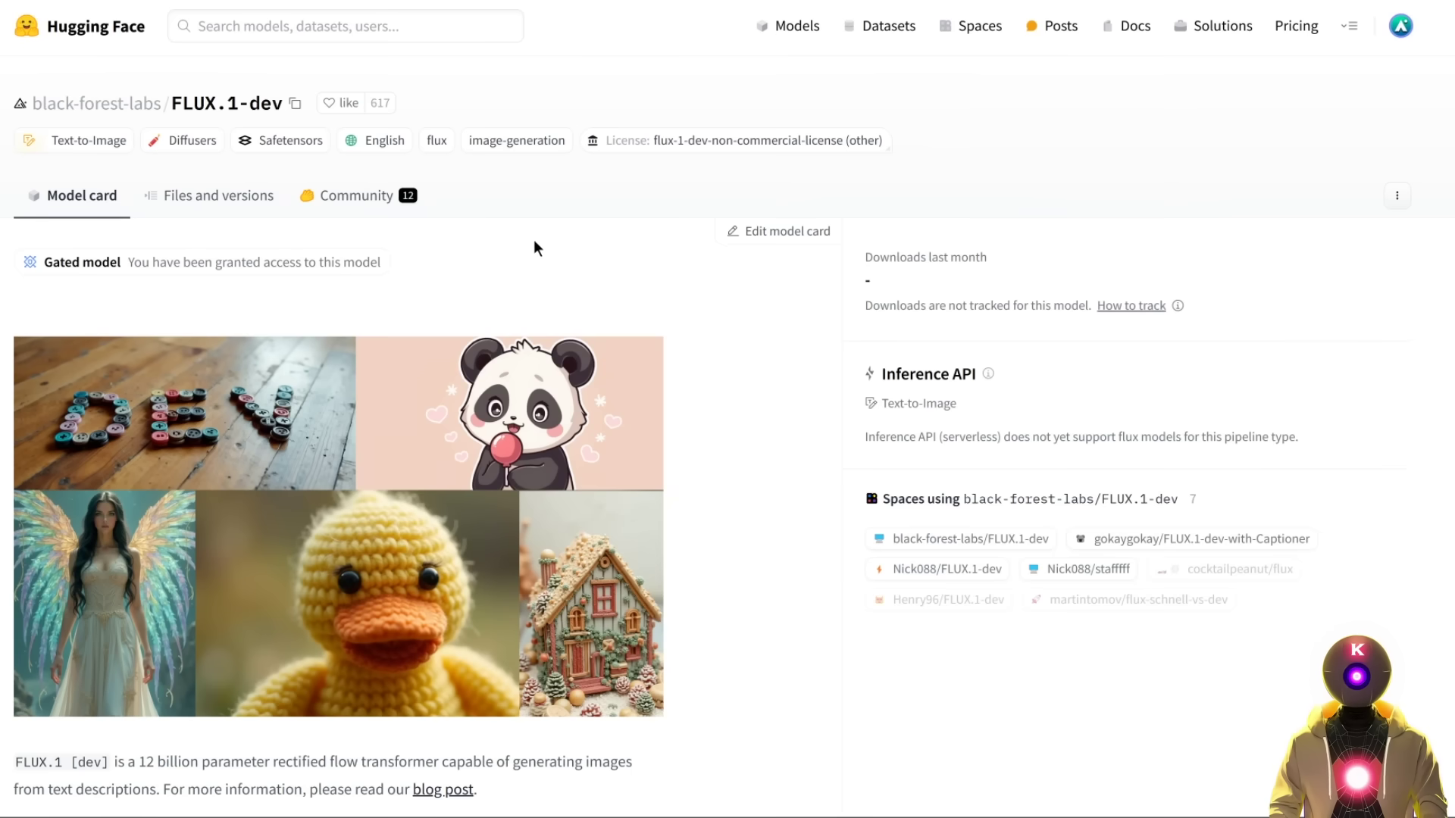
pyautogui.click(210, 198)
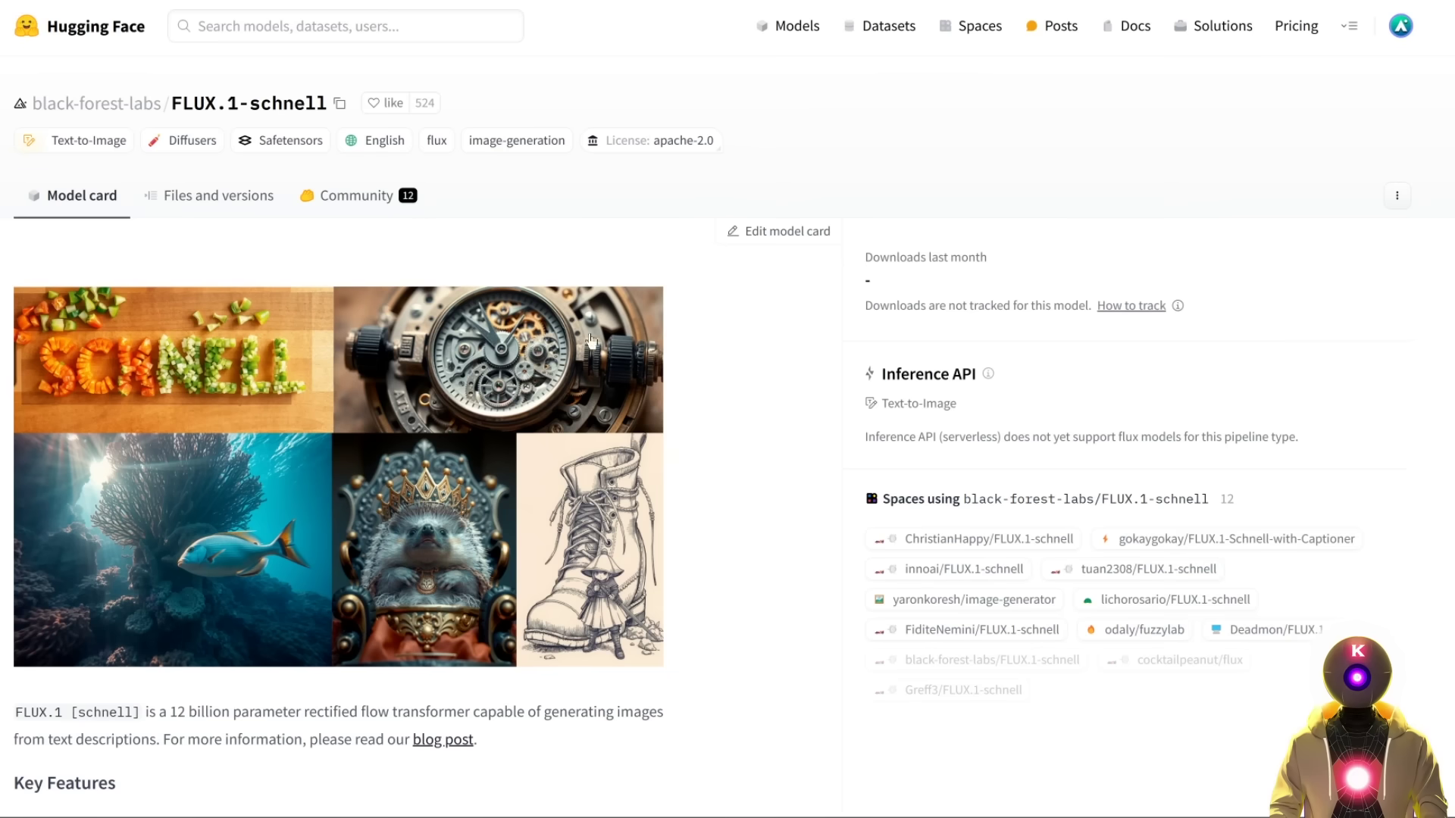
pyautogui.click(212, 197)
pyautogui.scroll(-1, 531, 531)
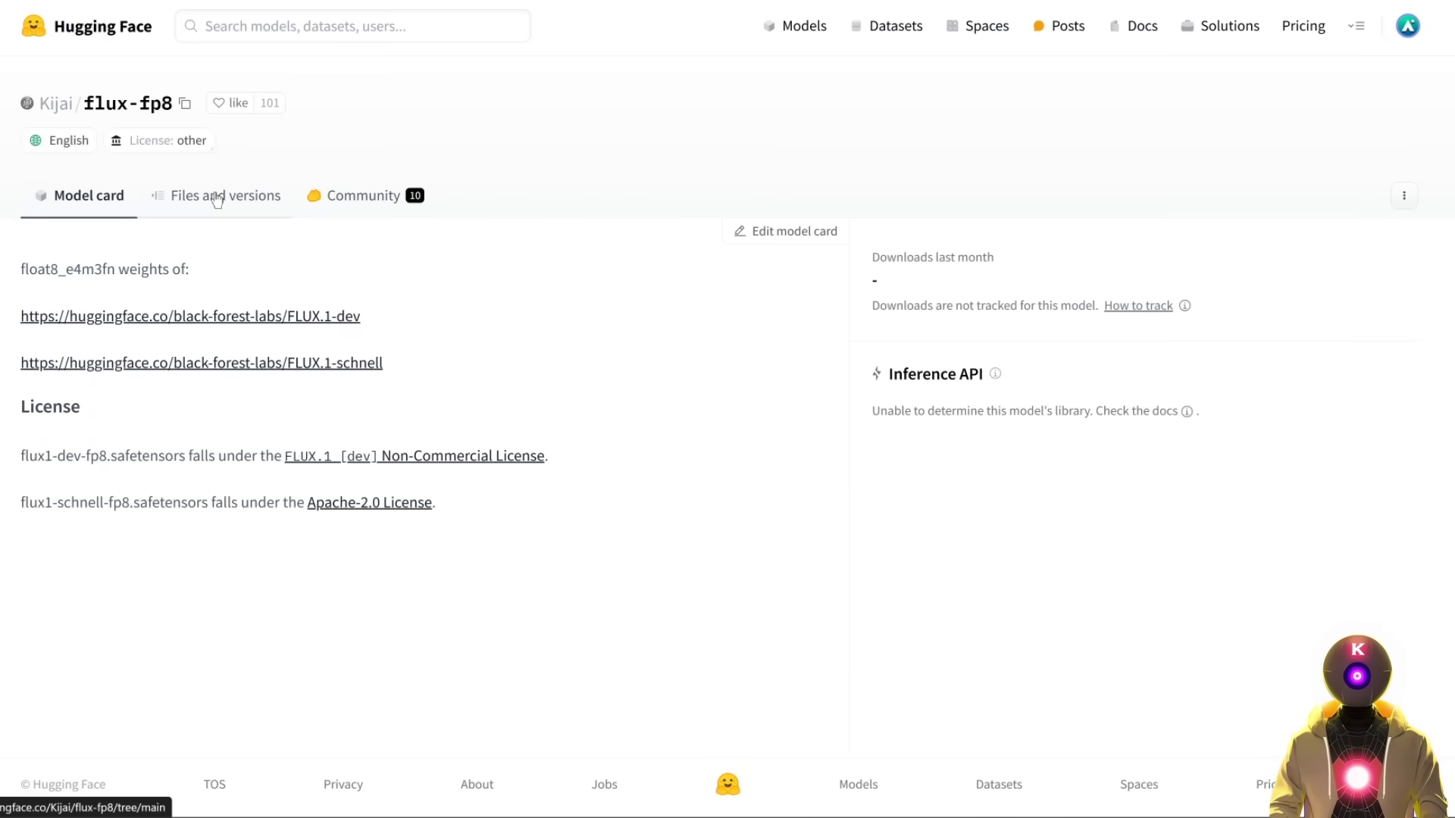
pyautogui.click(217, 198)
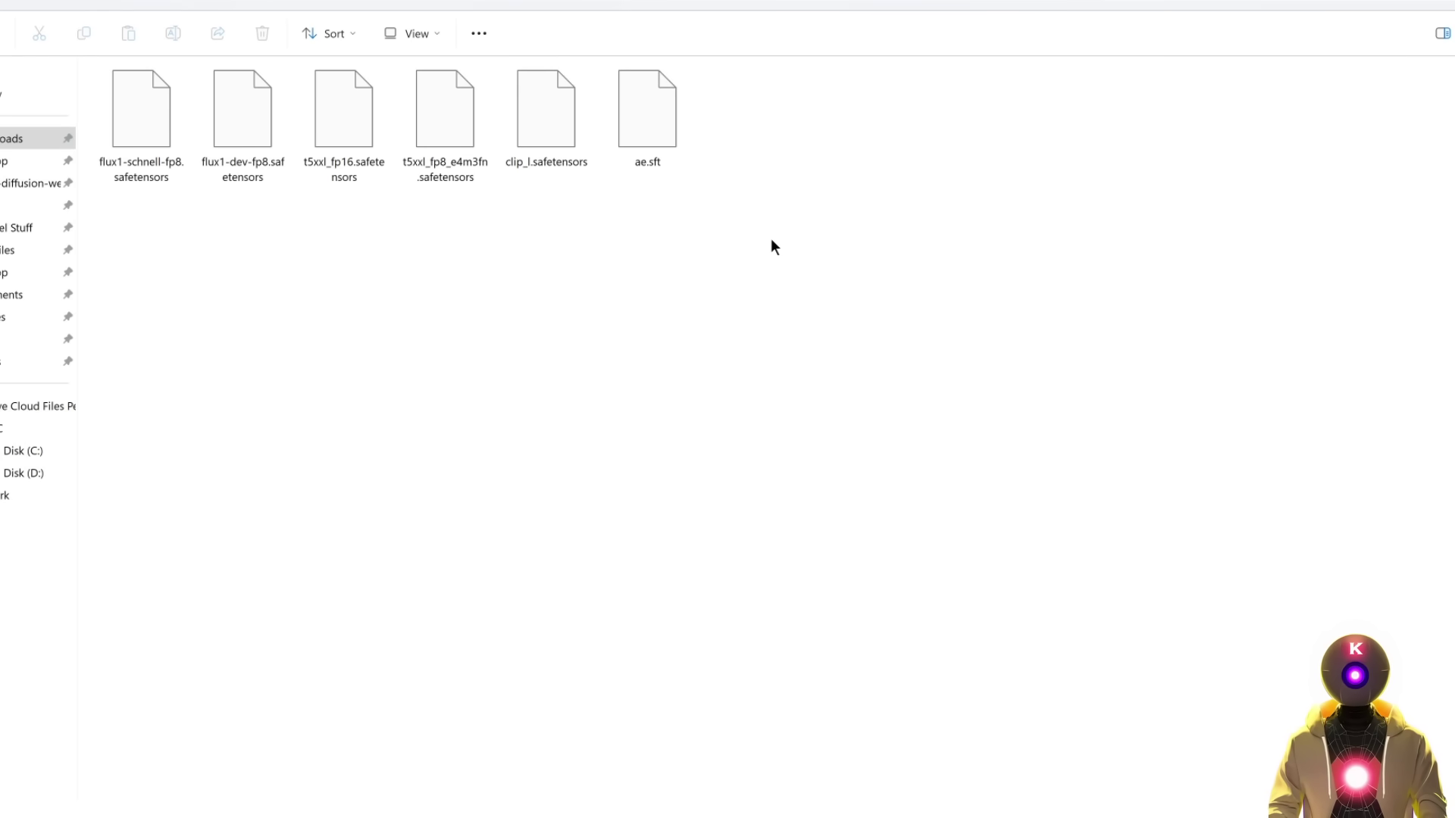
pyautogui.moveTo(766, 242); pyautogui.dragTo(110, 68)
pyautogui.click(195, 256)
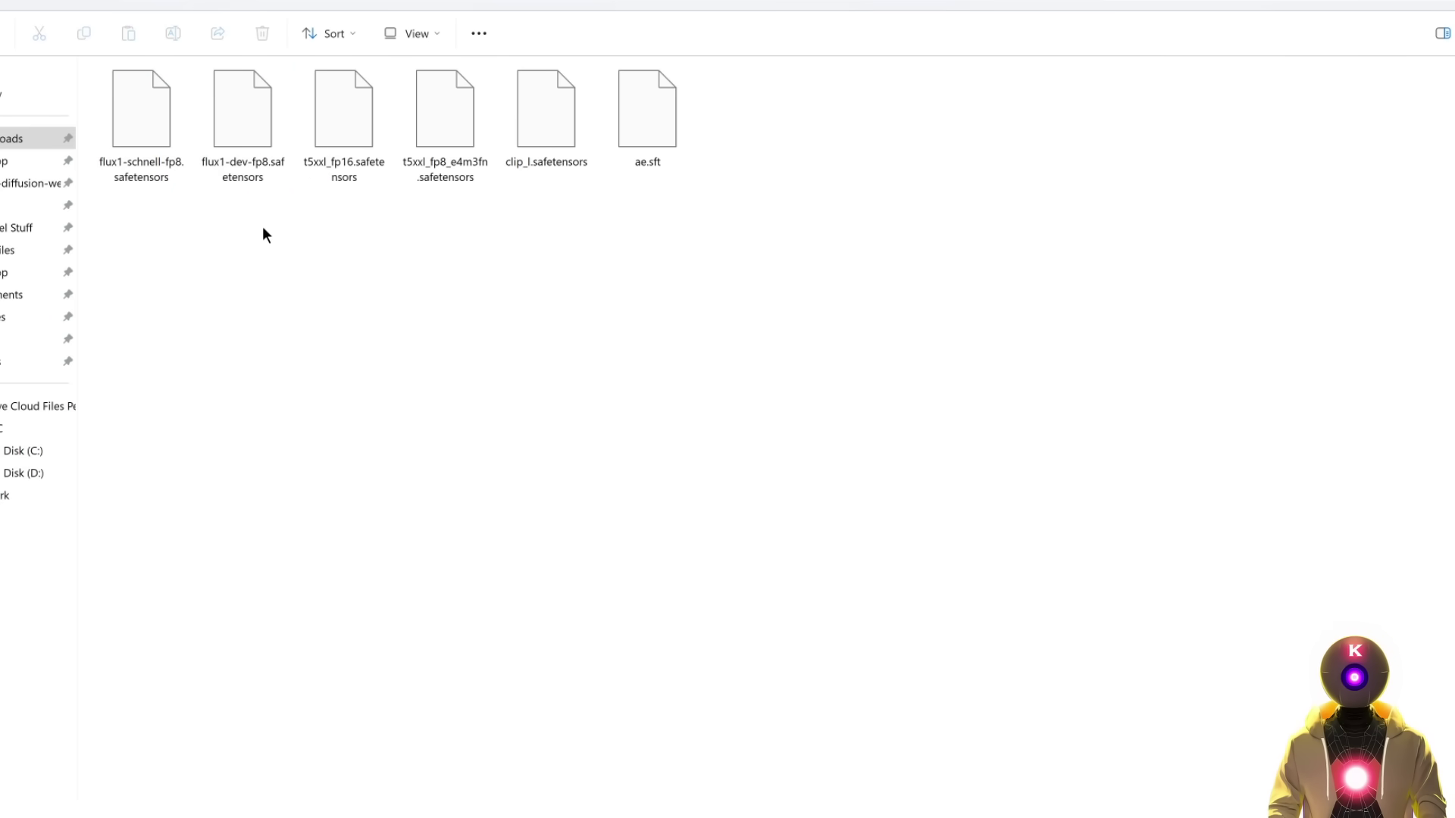
# Move flux1-schnell-fp8 and flux1-dev-fp8 into ComfyUI's models\unet folder
pyautogui.moveTo(262, 227); pyautogui.dragTo(163, 185)
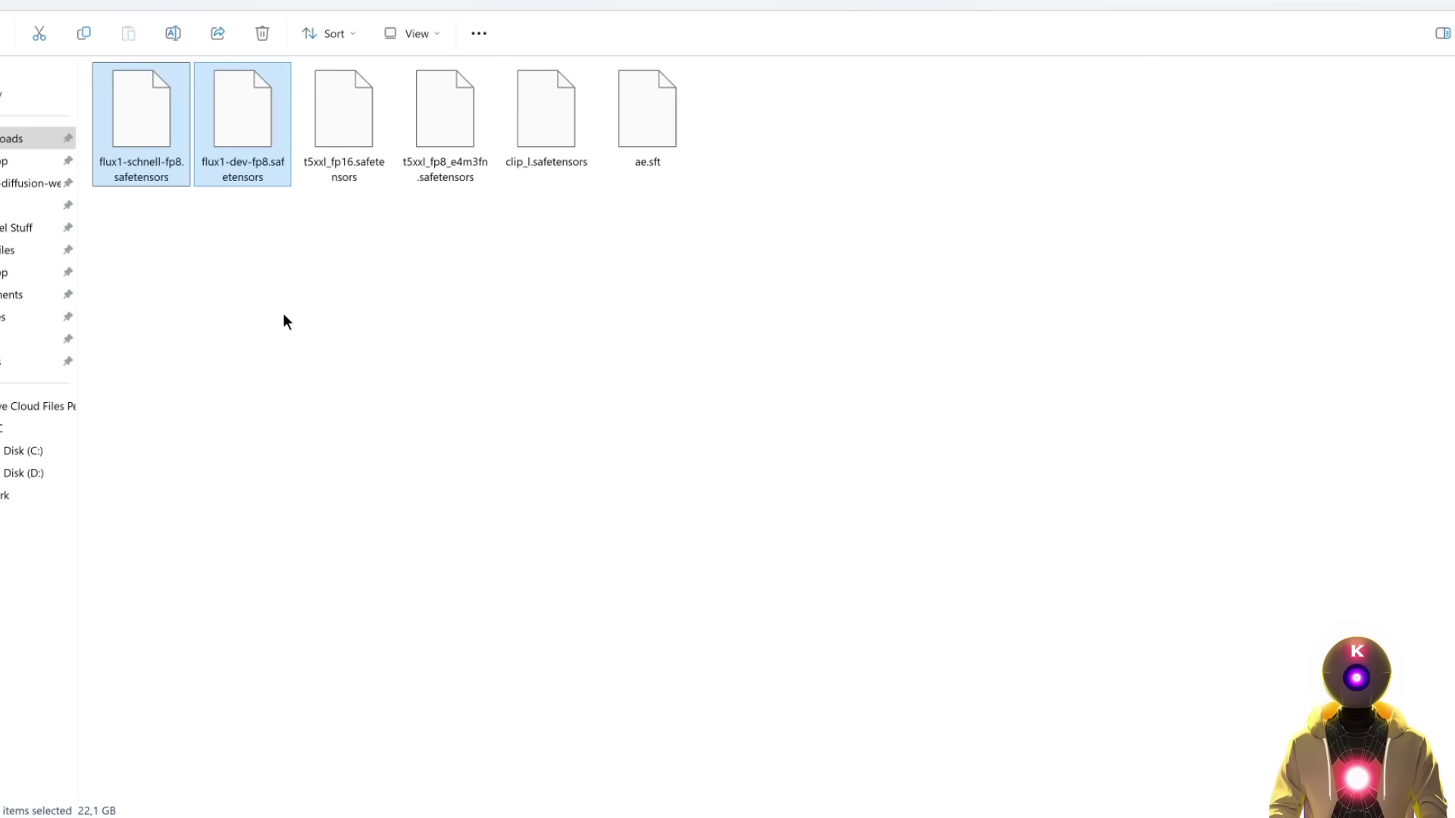
pyautogui.hotkey('ctrl', 'x')
pyautogui.hotkey('alt', 'Left')
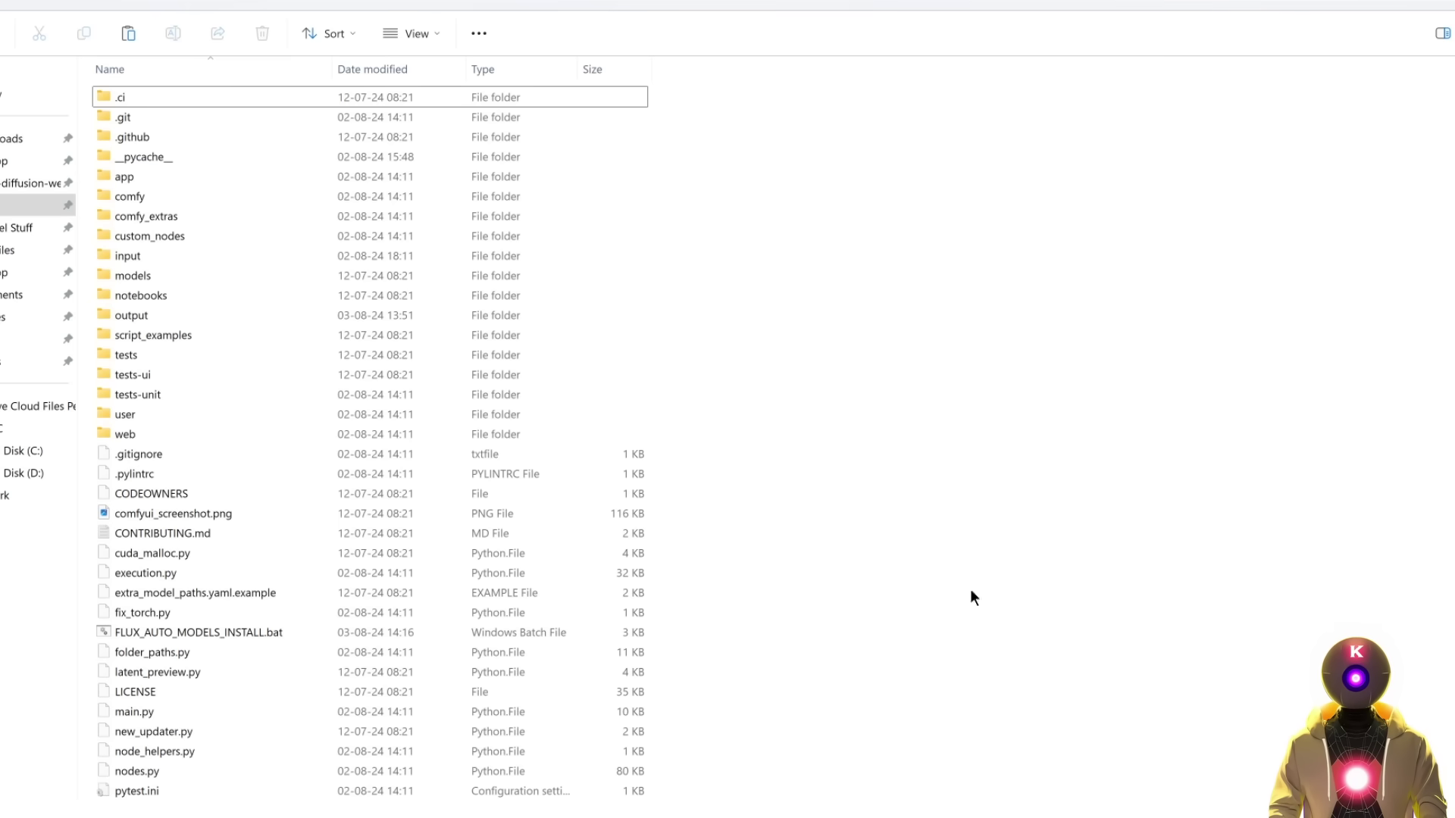
pyautogui.doubleClick(144, 275)
pyautogui.doubleClick(130, 333)
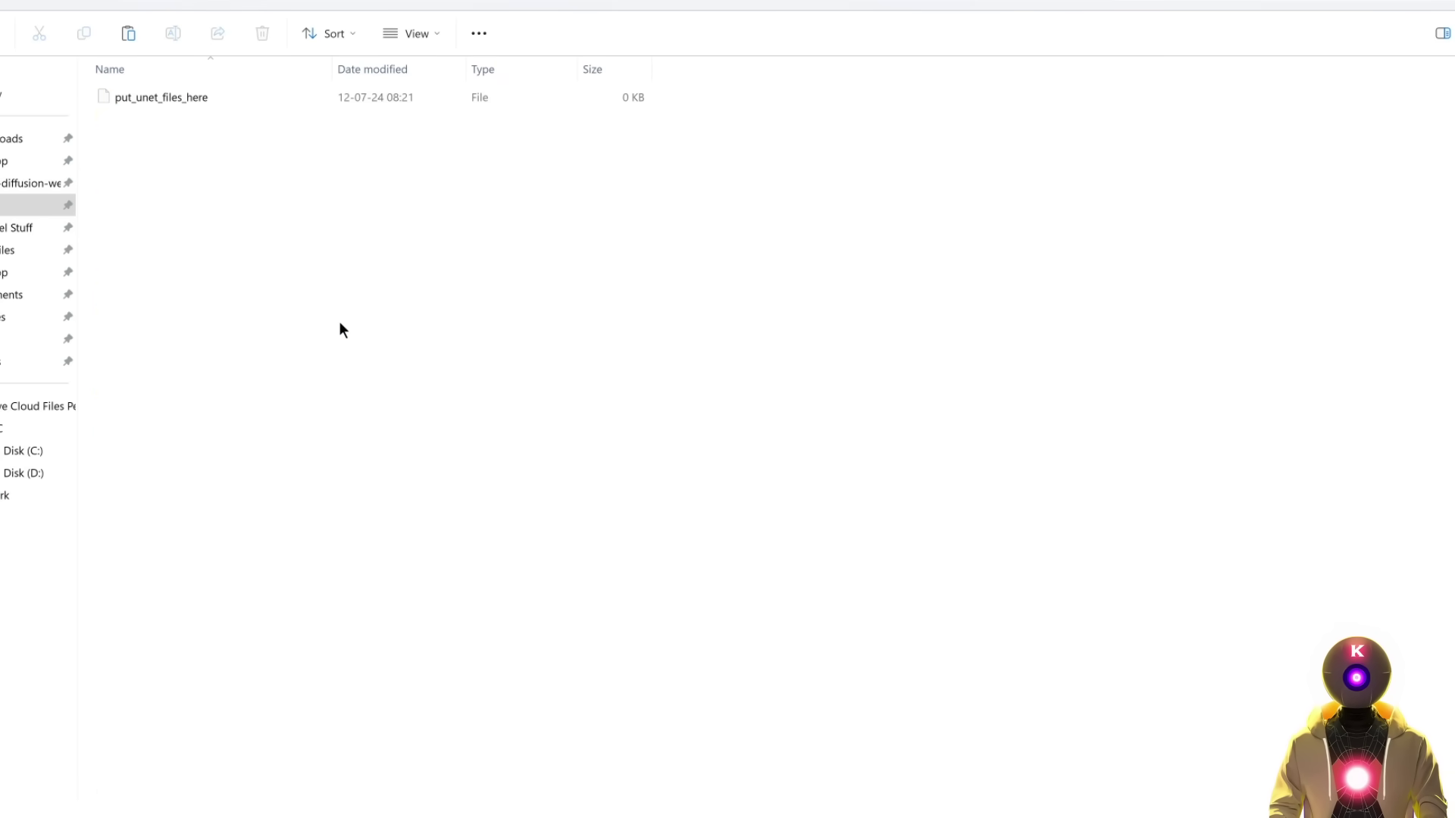
pyautogui.hotkey('ctrl', 'v')
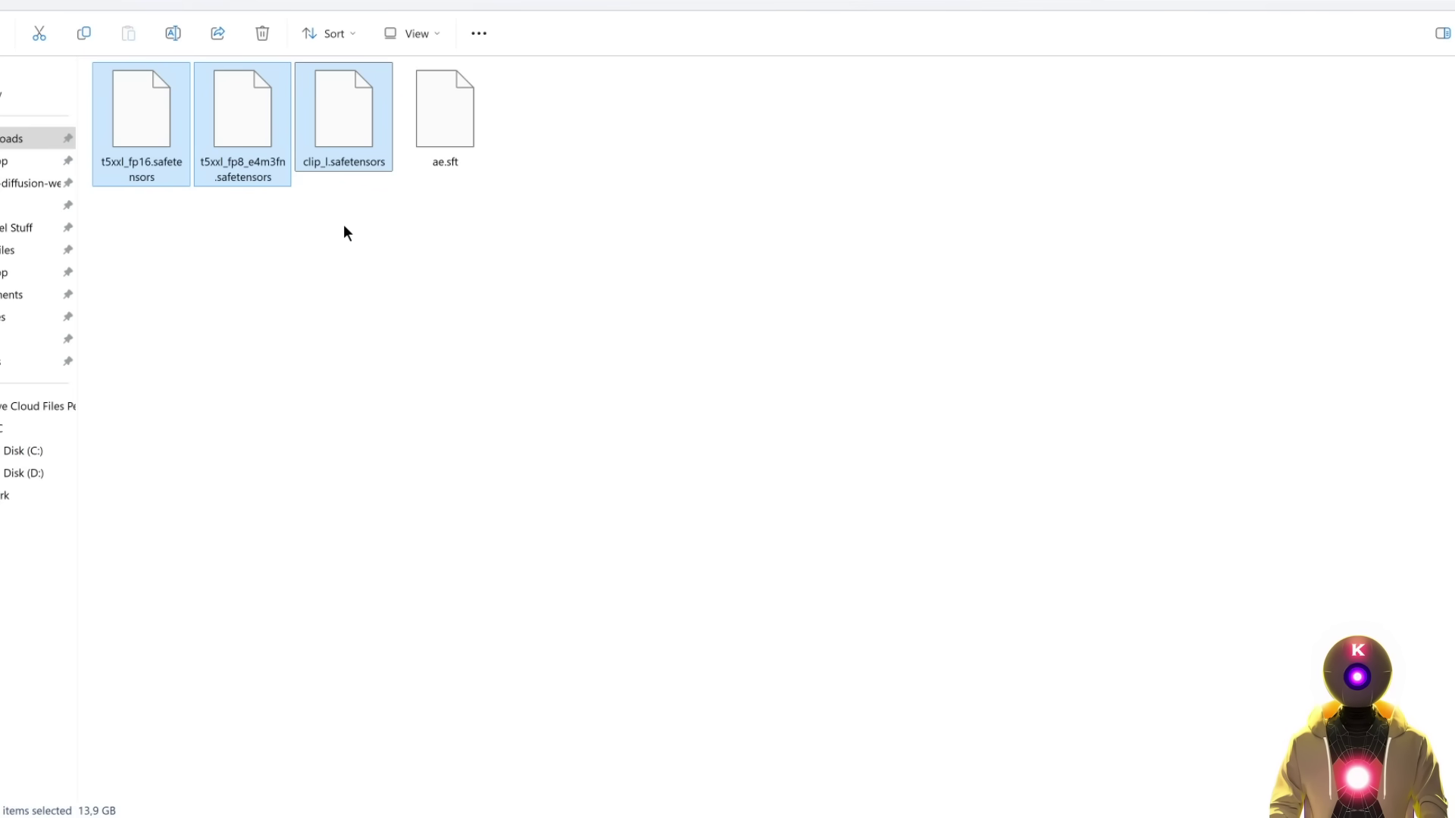
# Move clip_l and the two t5xxl text encoders into models\clip
pyautogui.hotkey('ctrl', 'x')
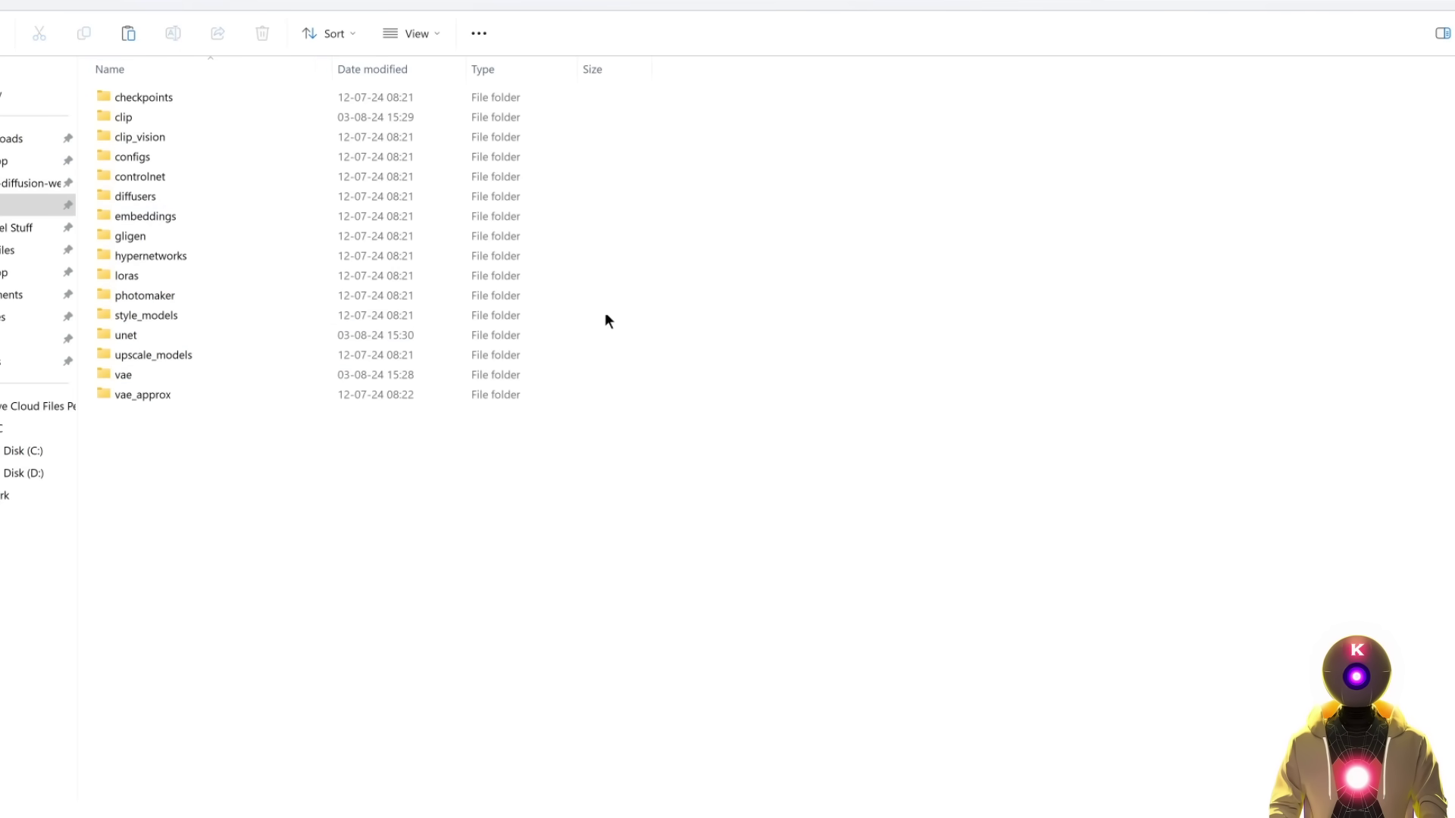
pyautogui.doubleClick(143, 118)
pyautogui.hotkey('ctrl', 'v')
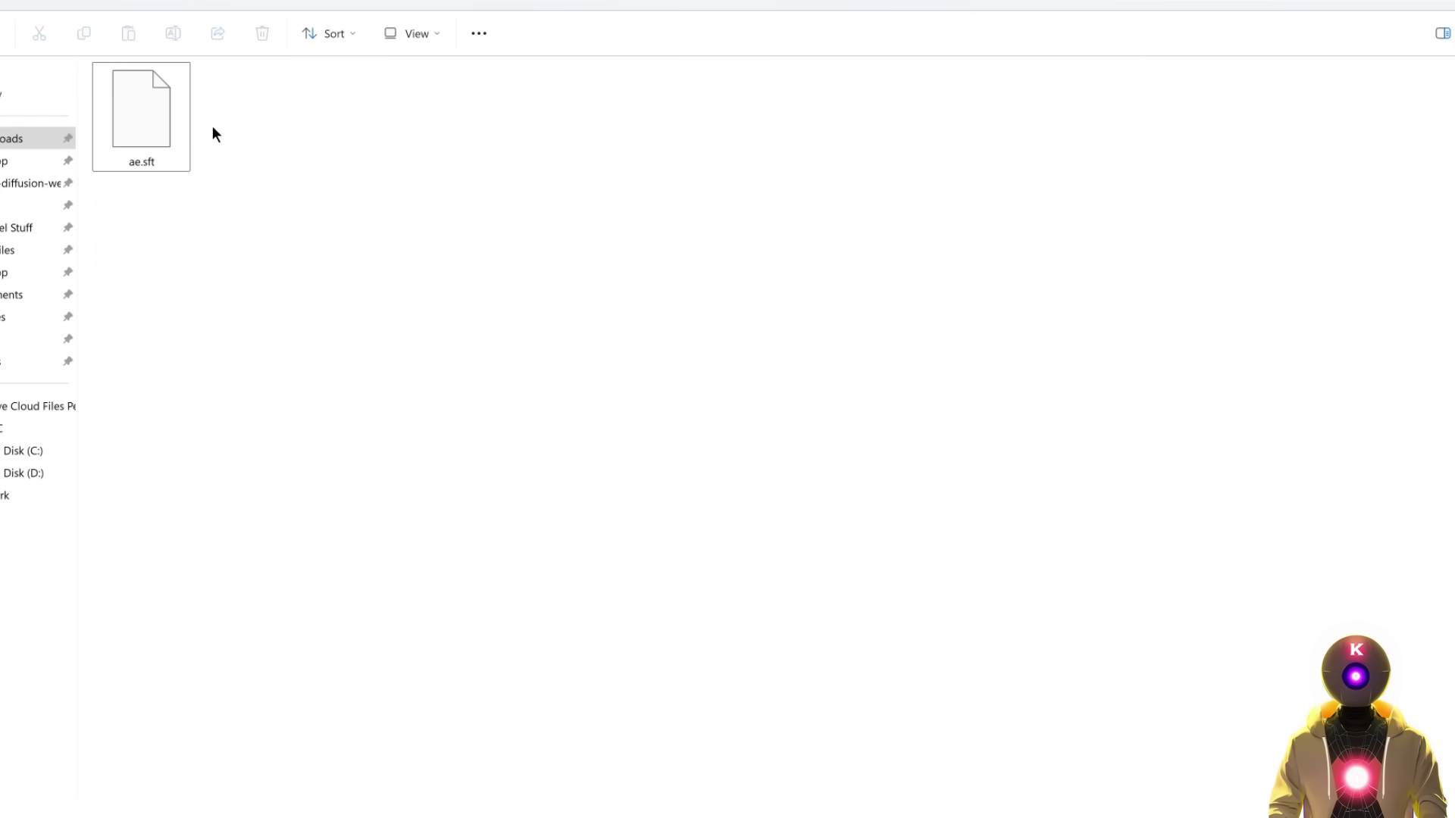
# Move ae.sft into the models\vae folder
pyautogui.click(166, 122)
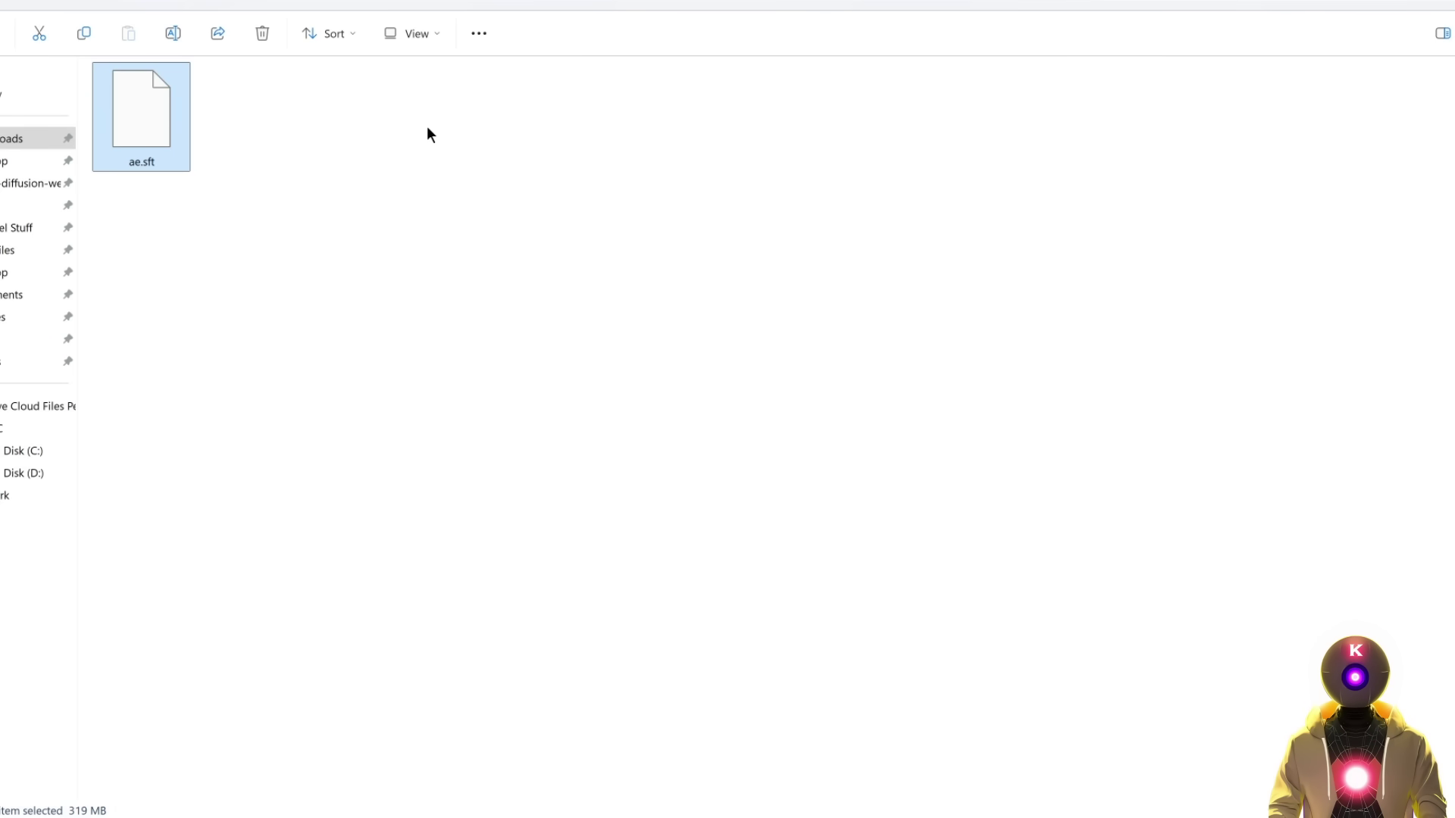
pyautogui.hotkey('ctrl', 'x')
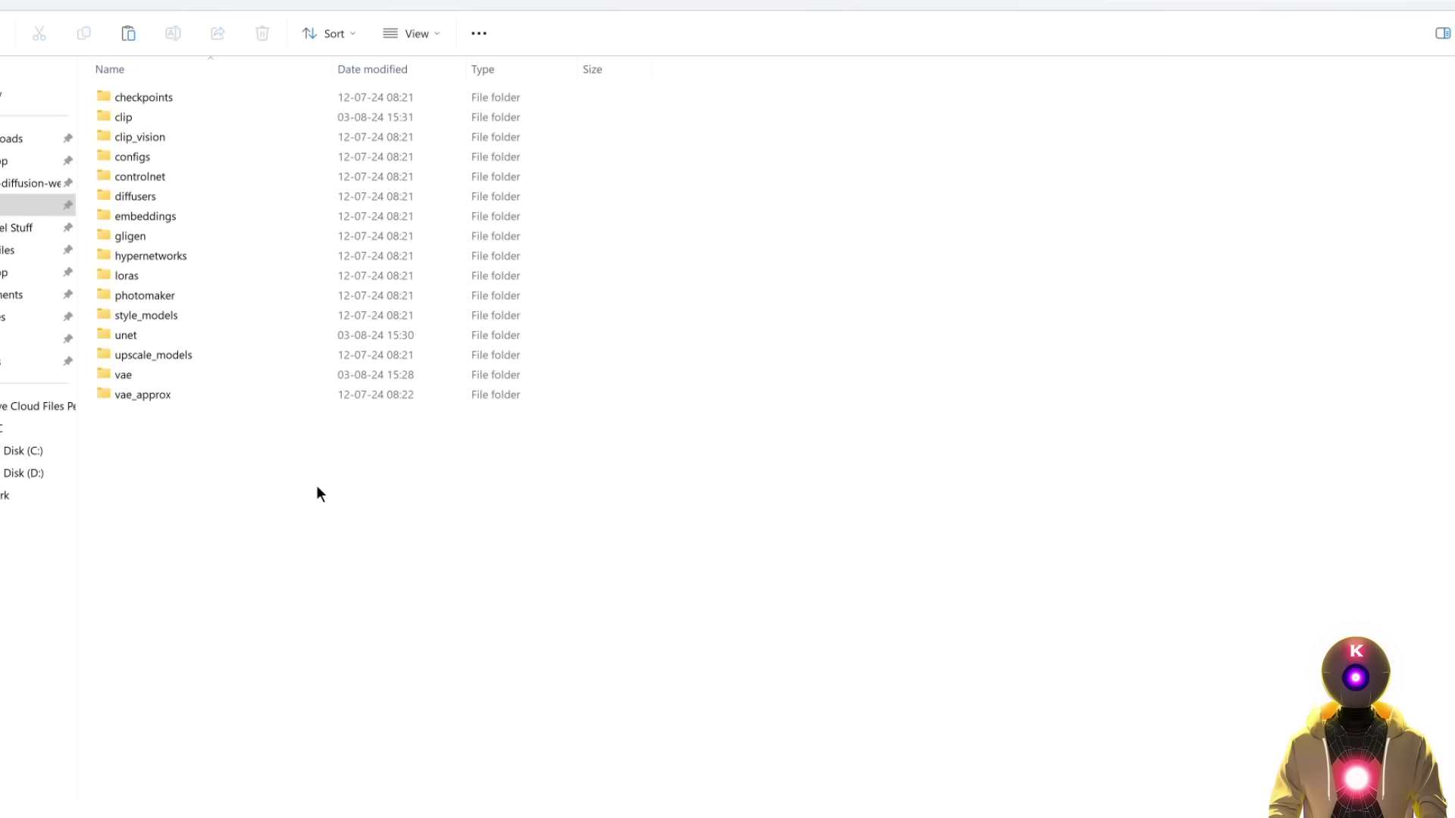
pyautogui.doubleClick(141, 374)
pyautogui.hotkey('ctrl', 'v')
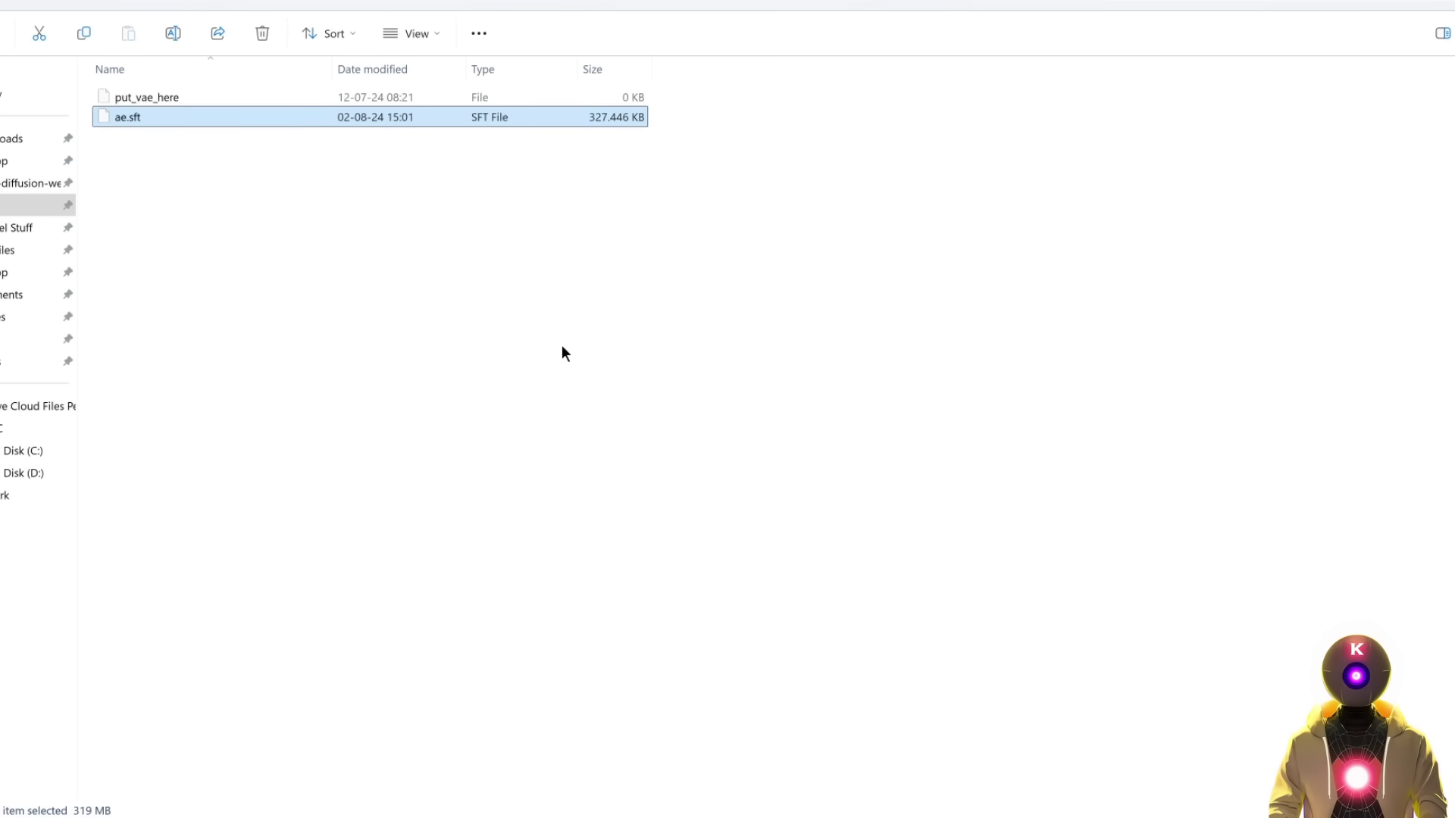
pyautogui.click(562, 348)
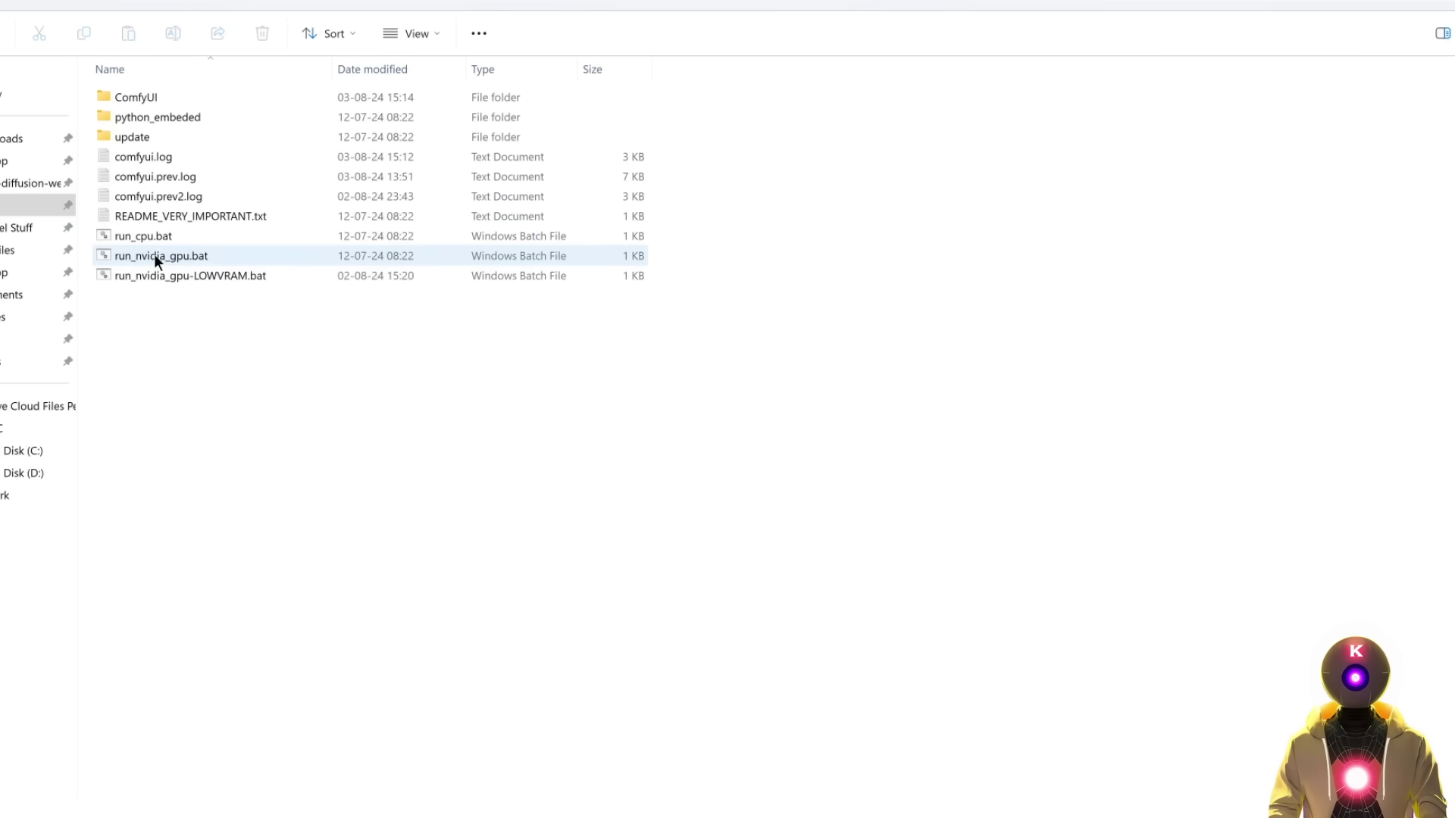
# Load the 01-FLUX-FAST-LOWVRAM workflow into ComfyUI and review its lion portrait prompt
pyautogui.click(155, 257)
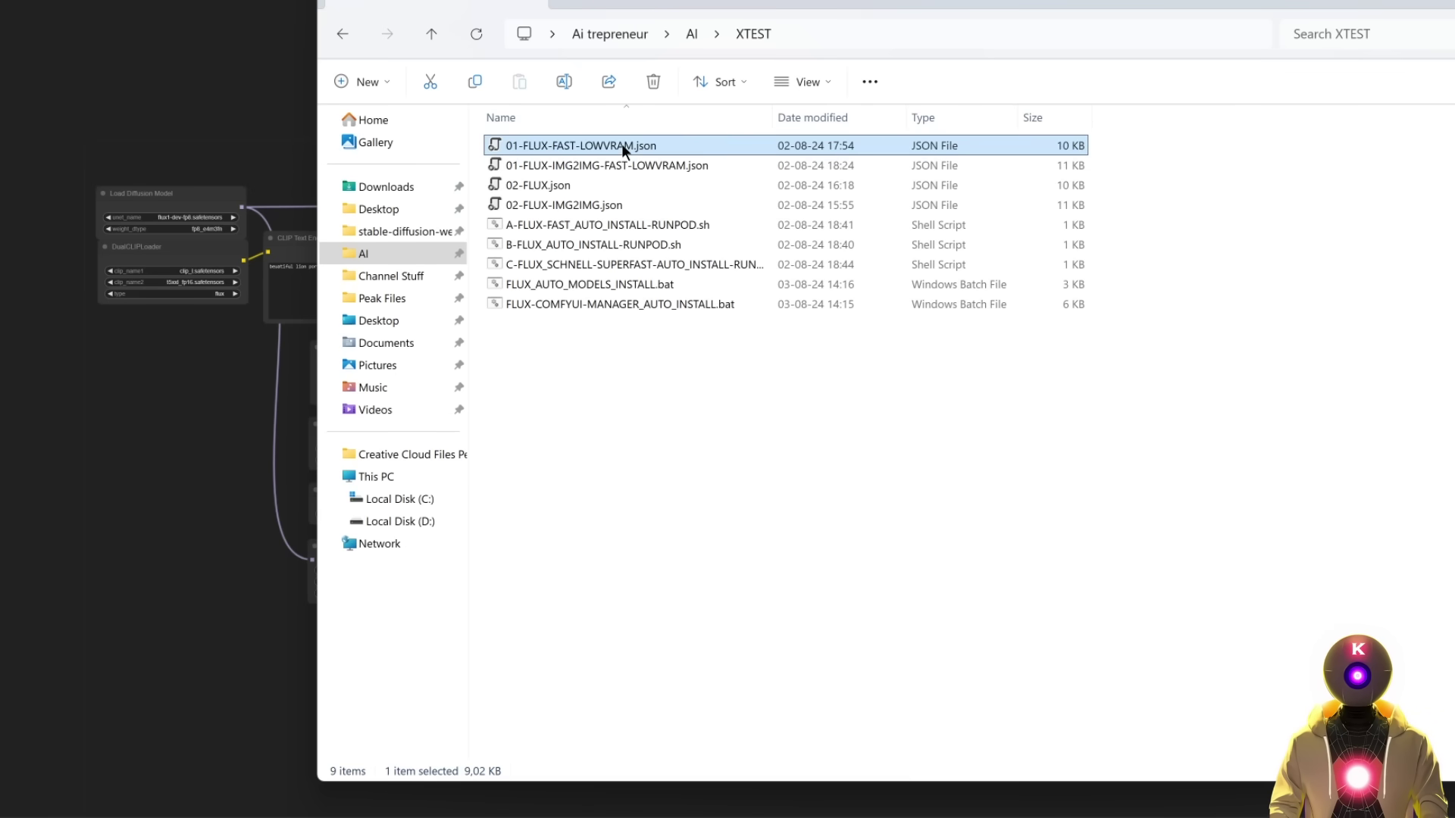
pyautogui.moveTo(621, 144); pyautogui.dragTo(189, 379)
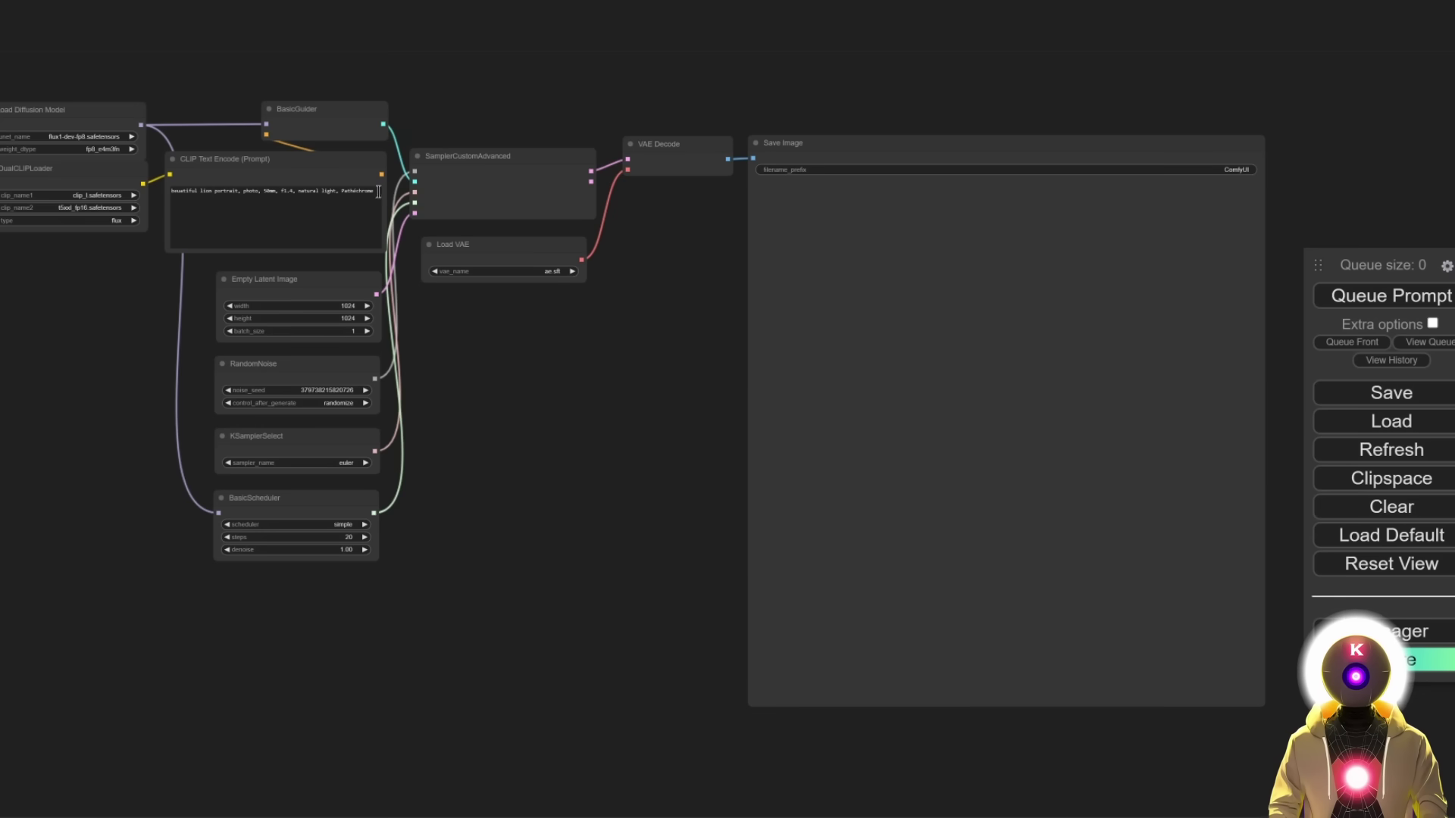
pyautogui.click(302, 191)
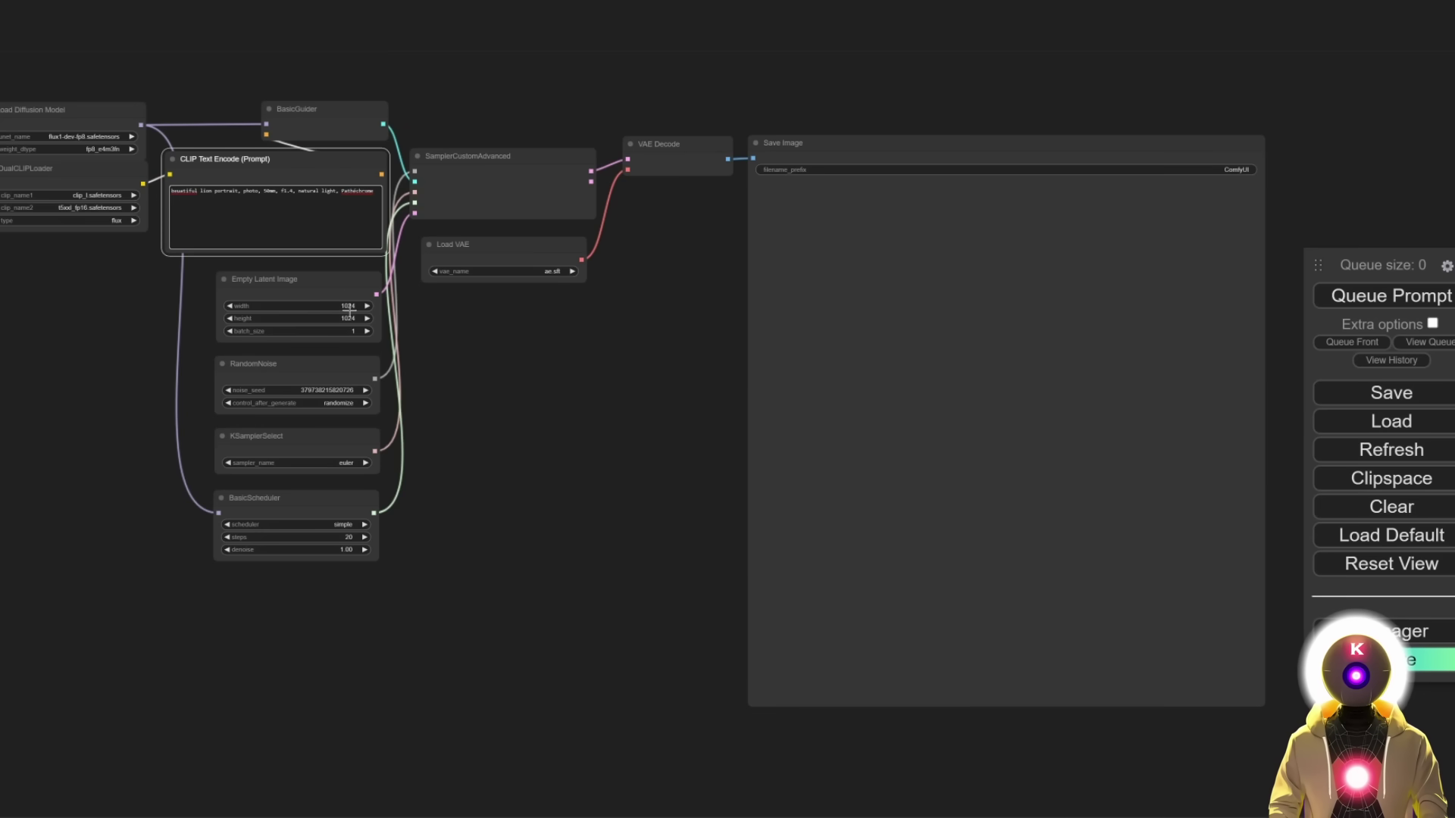
# Queue the lion prompt and check its generation time in the server log
pyautogui.click(1368, 296)
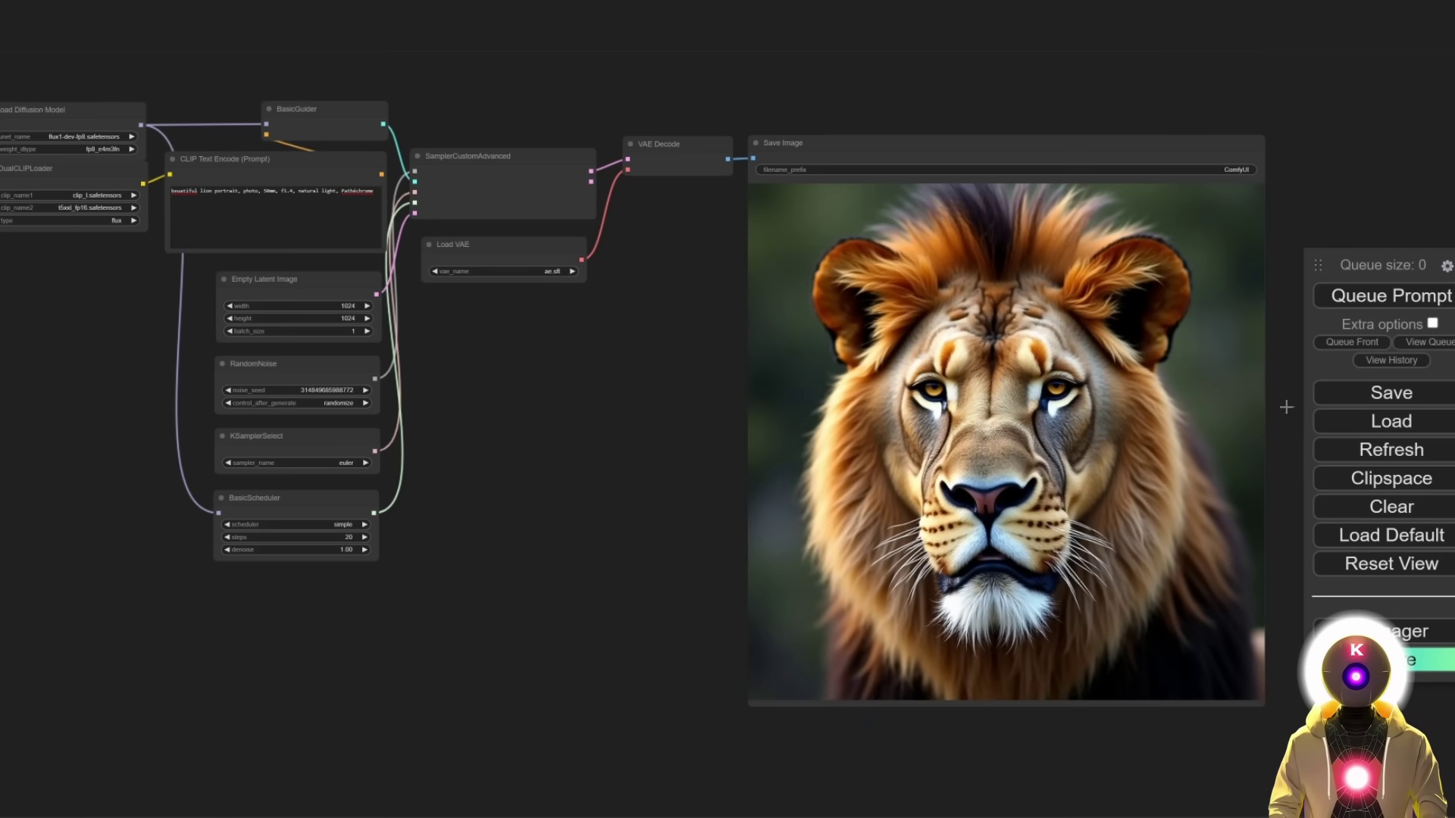
pyautogui.hotkey('alt', 'Tab')
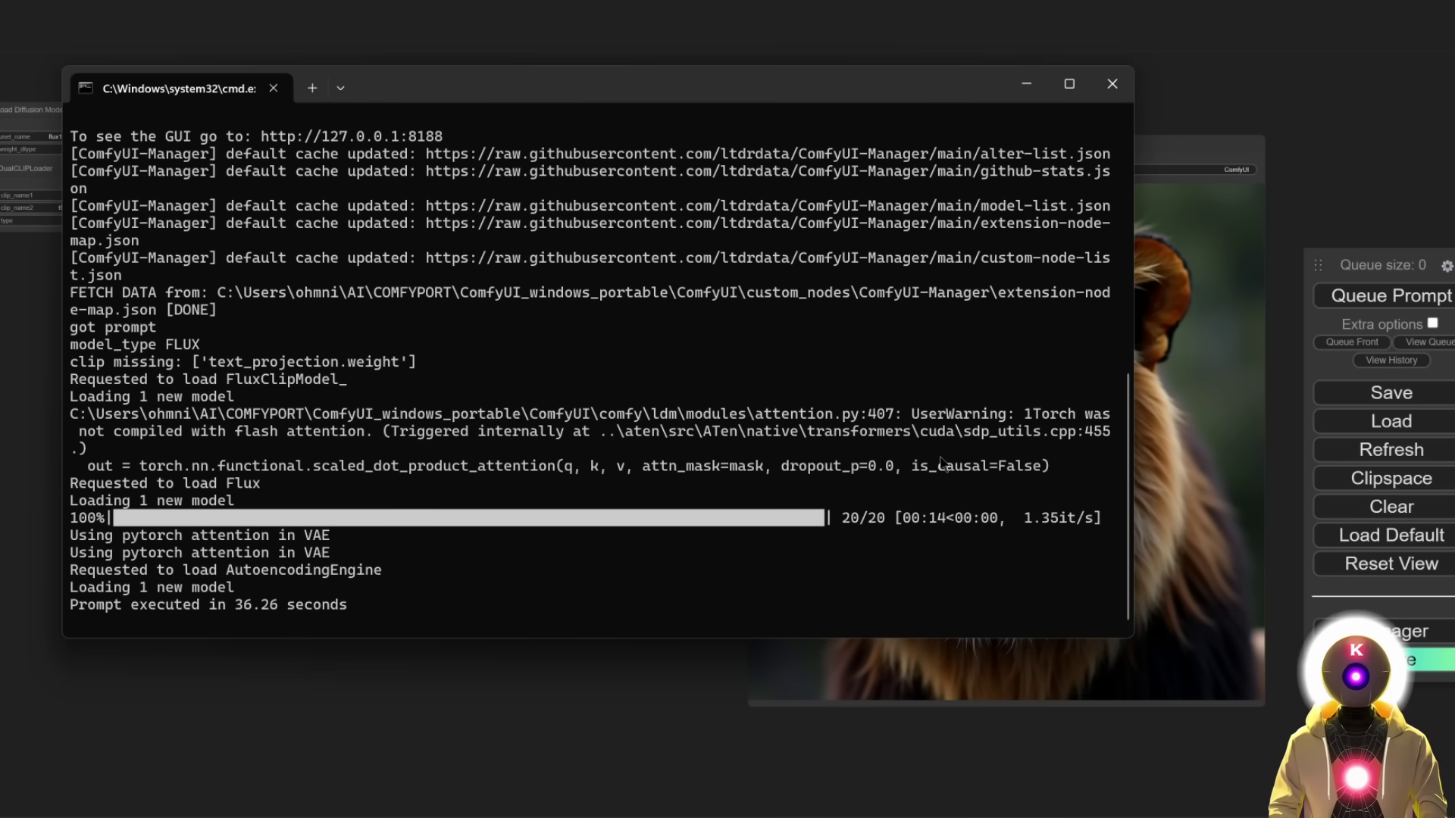
pyautogui.hotkey('alt', 'Tab')
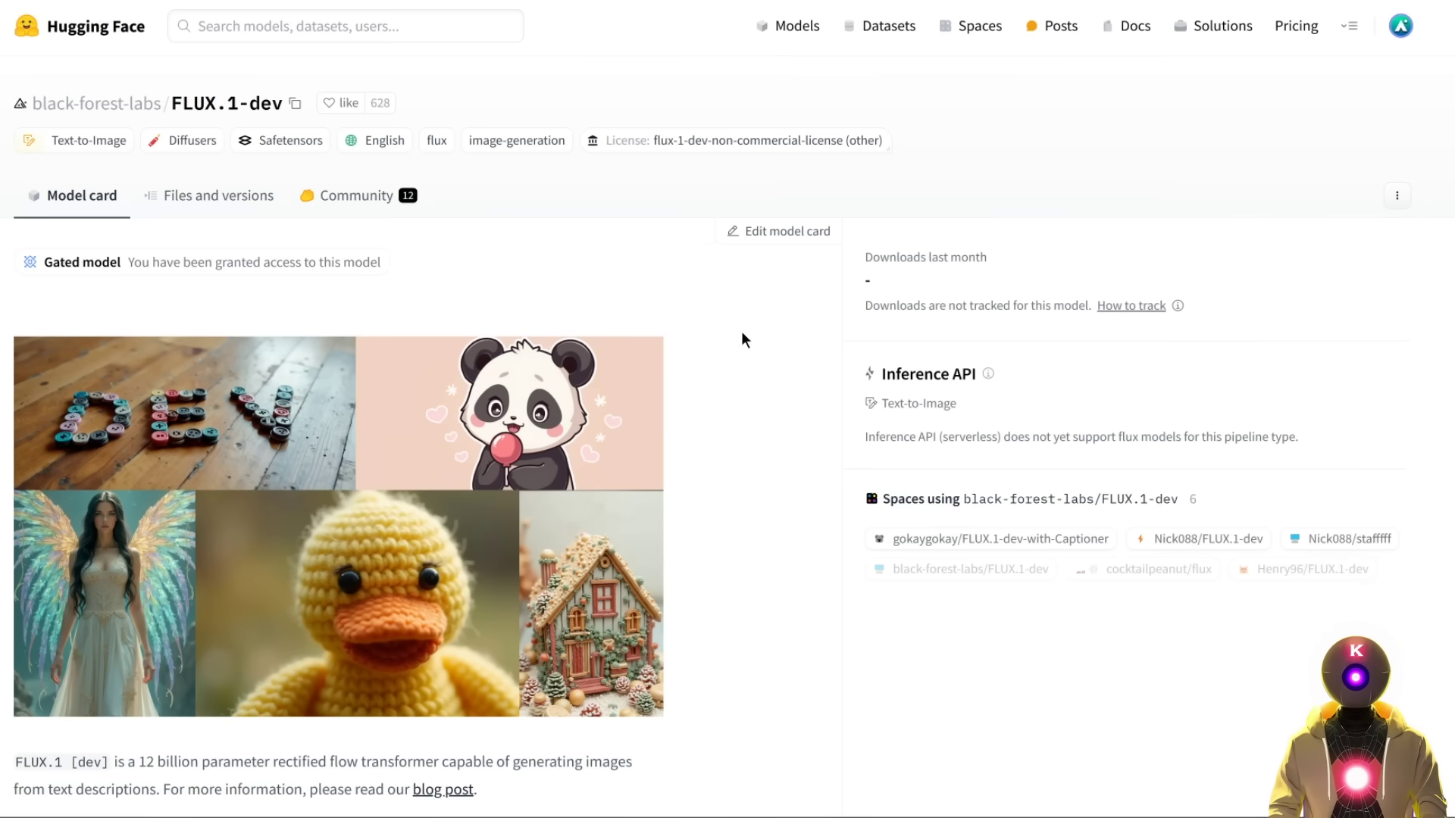
pyautogui.scroll(-1, 742, 332)
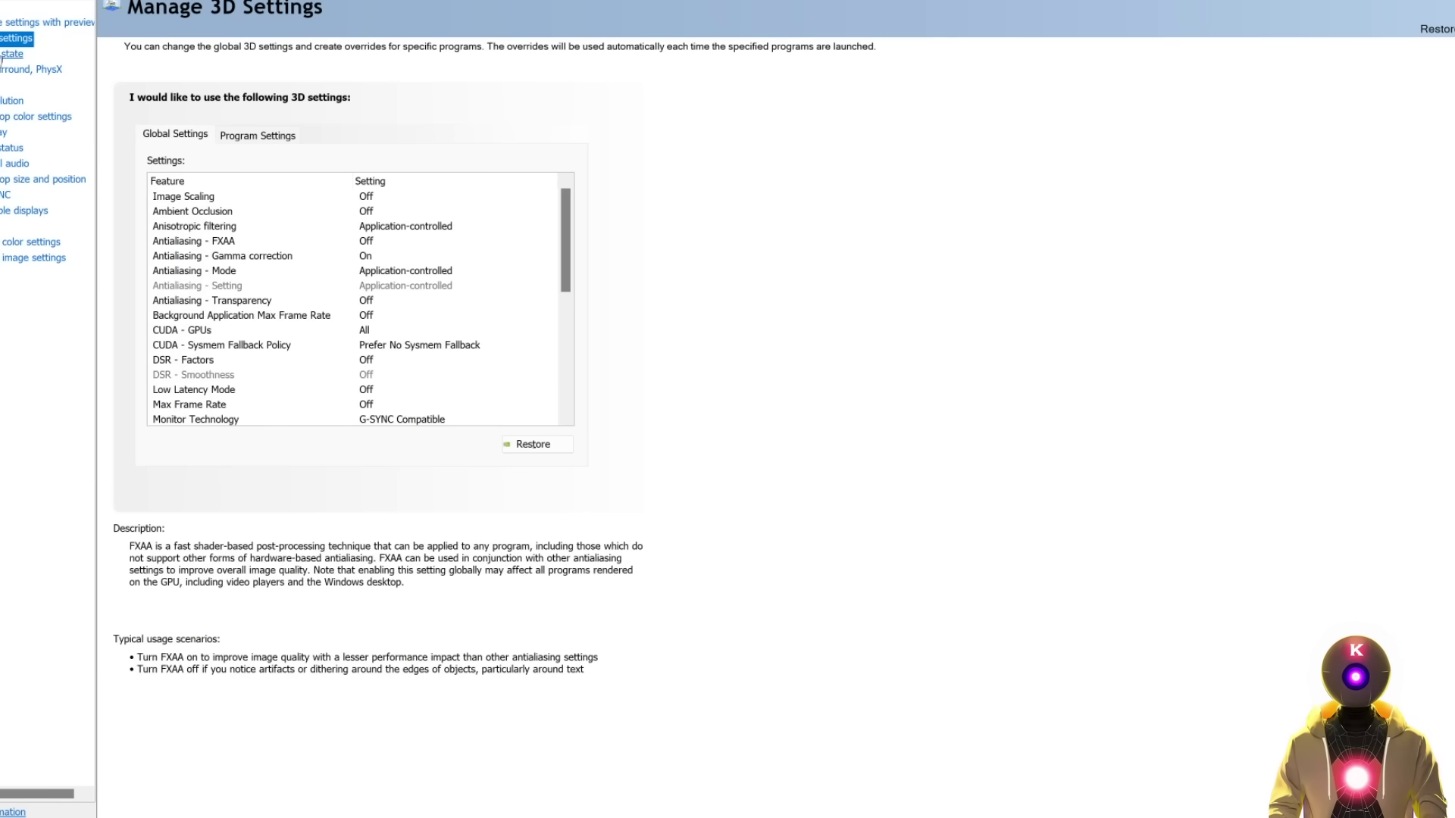
# In Manage 3D Settings global settings, choose Prefer No Sysmem Fallback for the CUDA fallback policy
pyautogui.moveTo(163, 348)
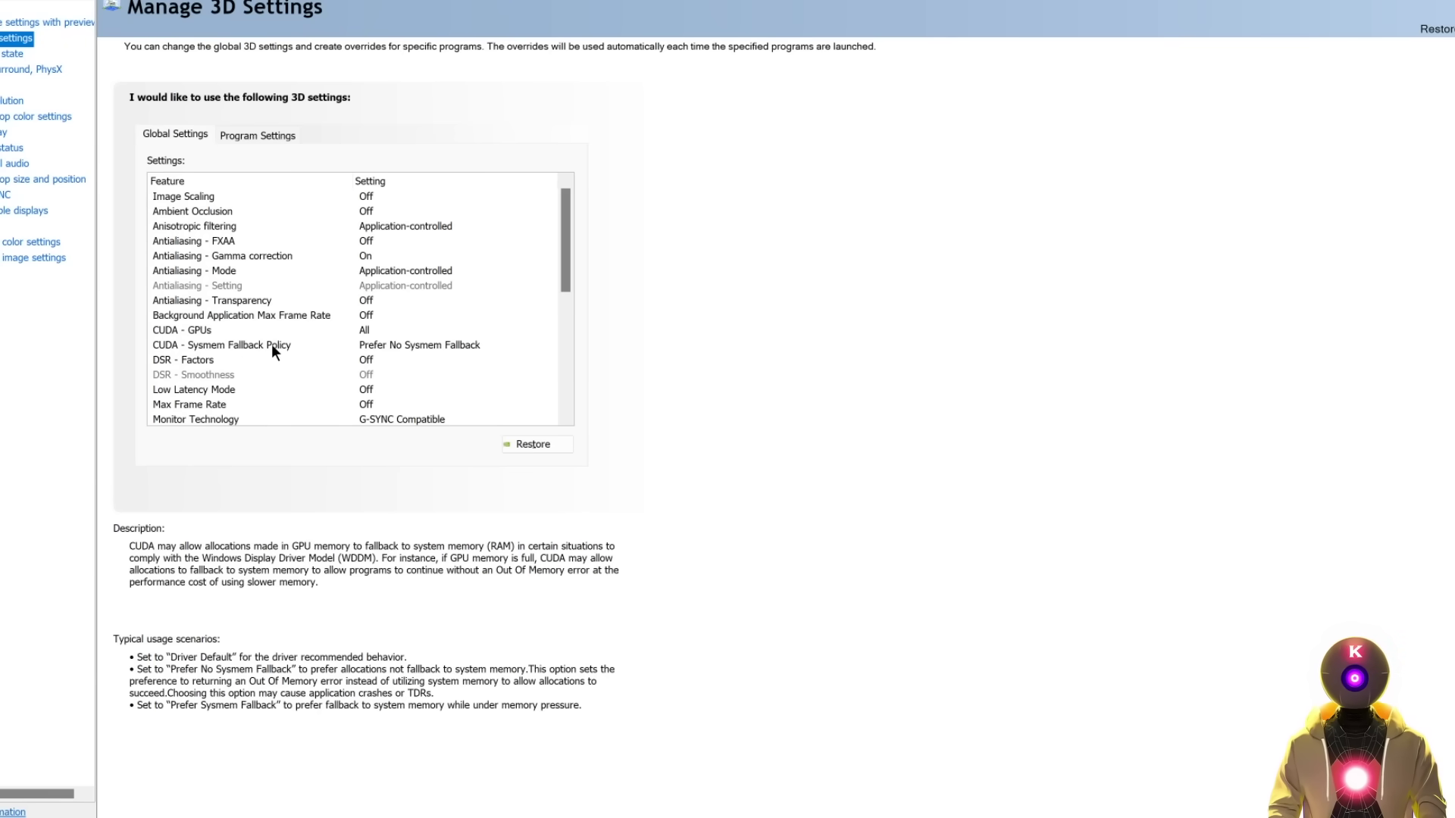
pyautogui.click(394, 347)
pyautogui.click(426, 347)
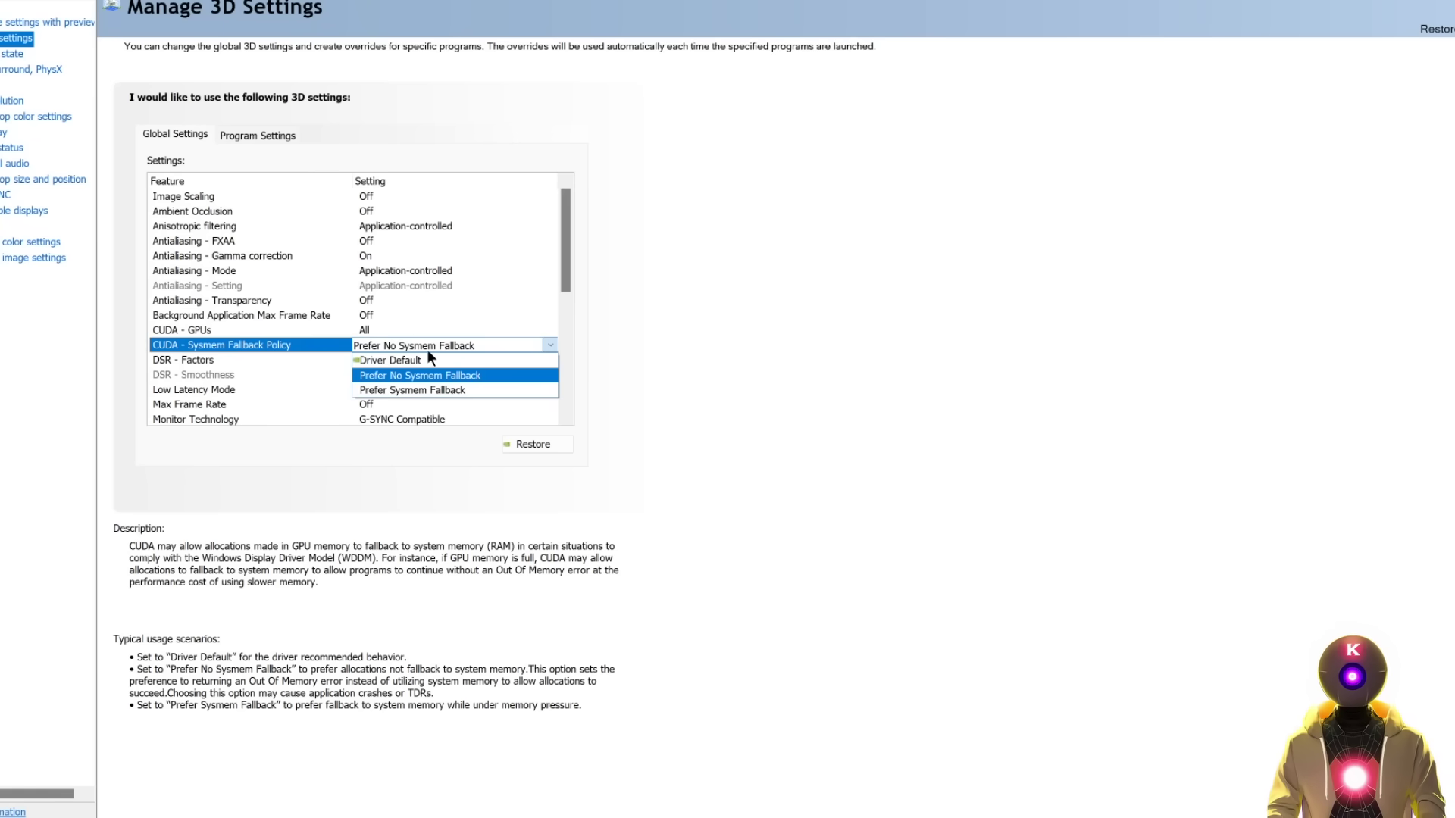
pyautogui.click(452, 376)
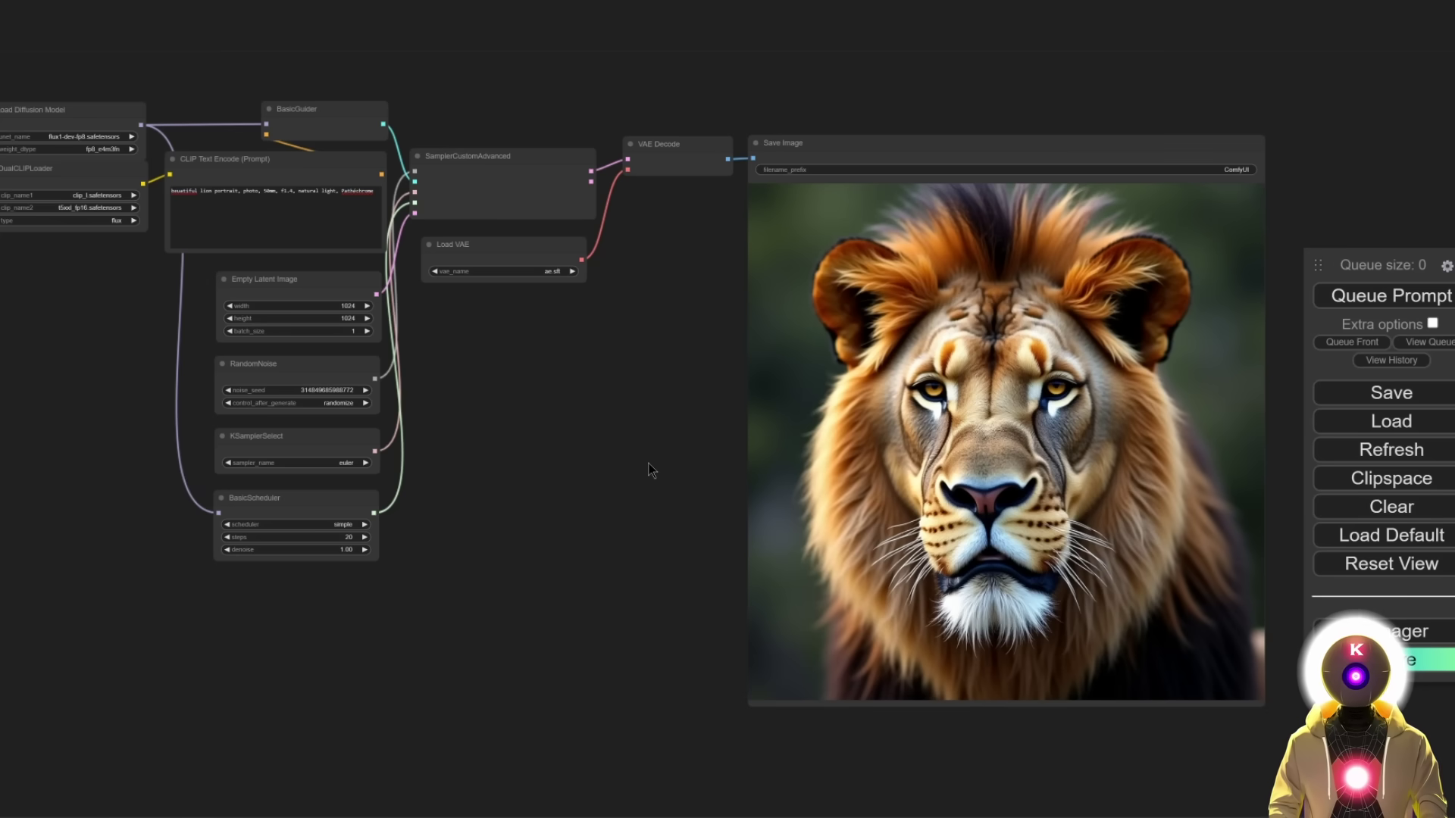
# Zoom into the loader nodes and set DualCLIPLoader clip_name2 to t5xxl_fp8_e4m3fn
pyautogui.scroll(5, 649, 464)
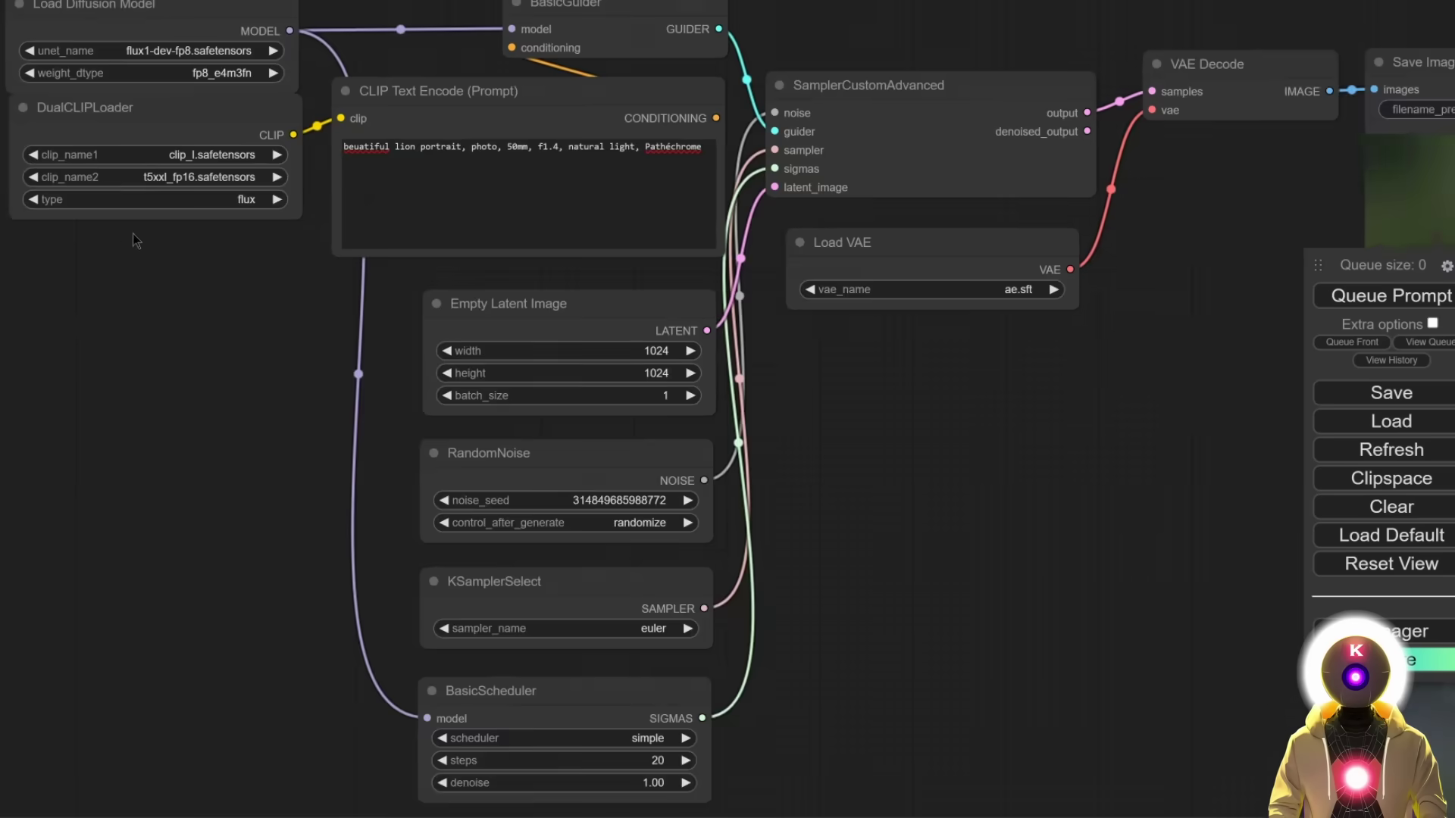
pyautogui.moveTo(293, 402); pyautogui.dragTo(422, 546)
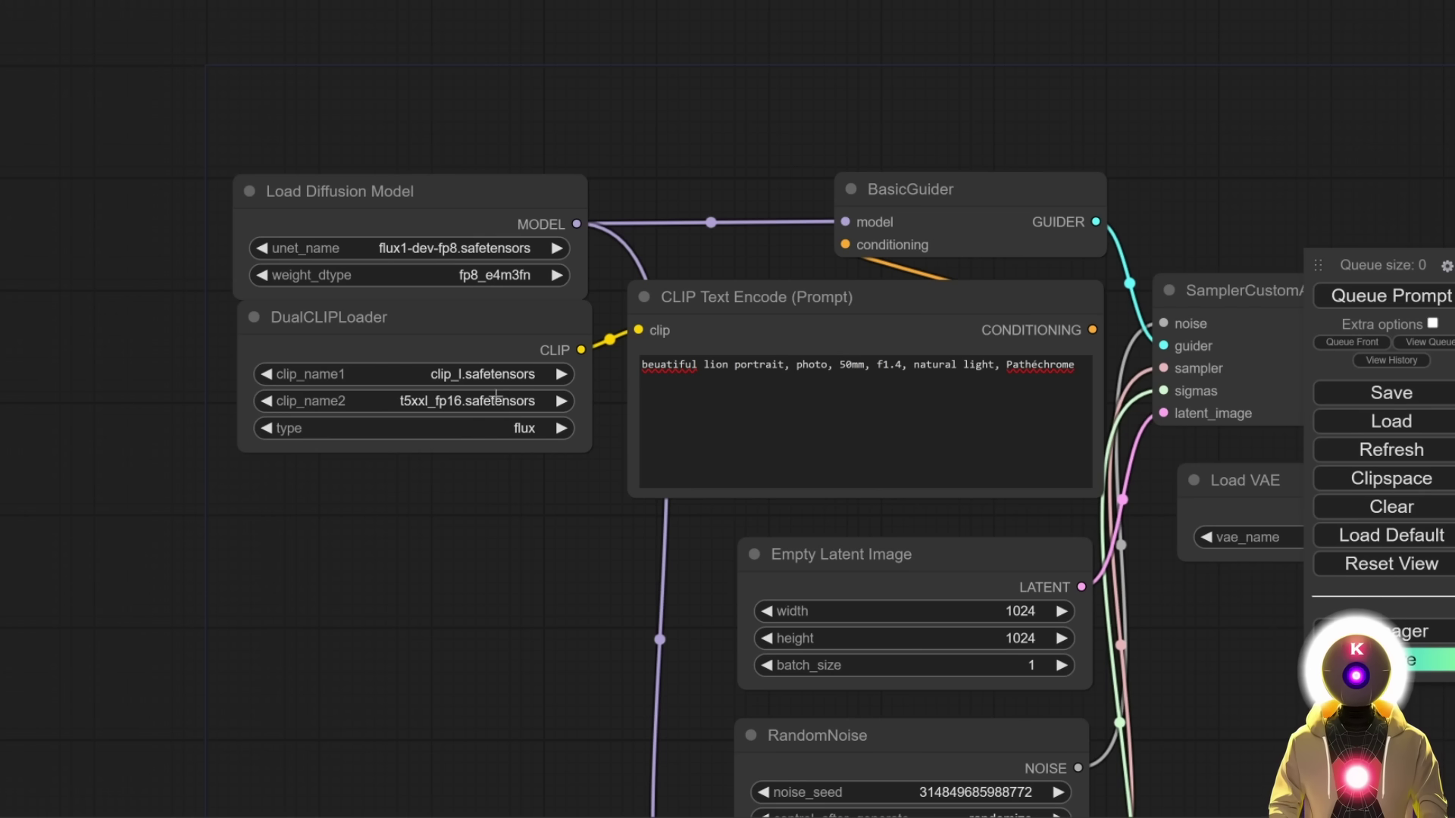
pyautogui.click(475, 402)
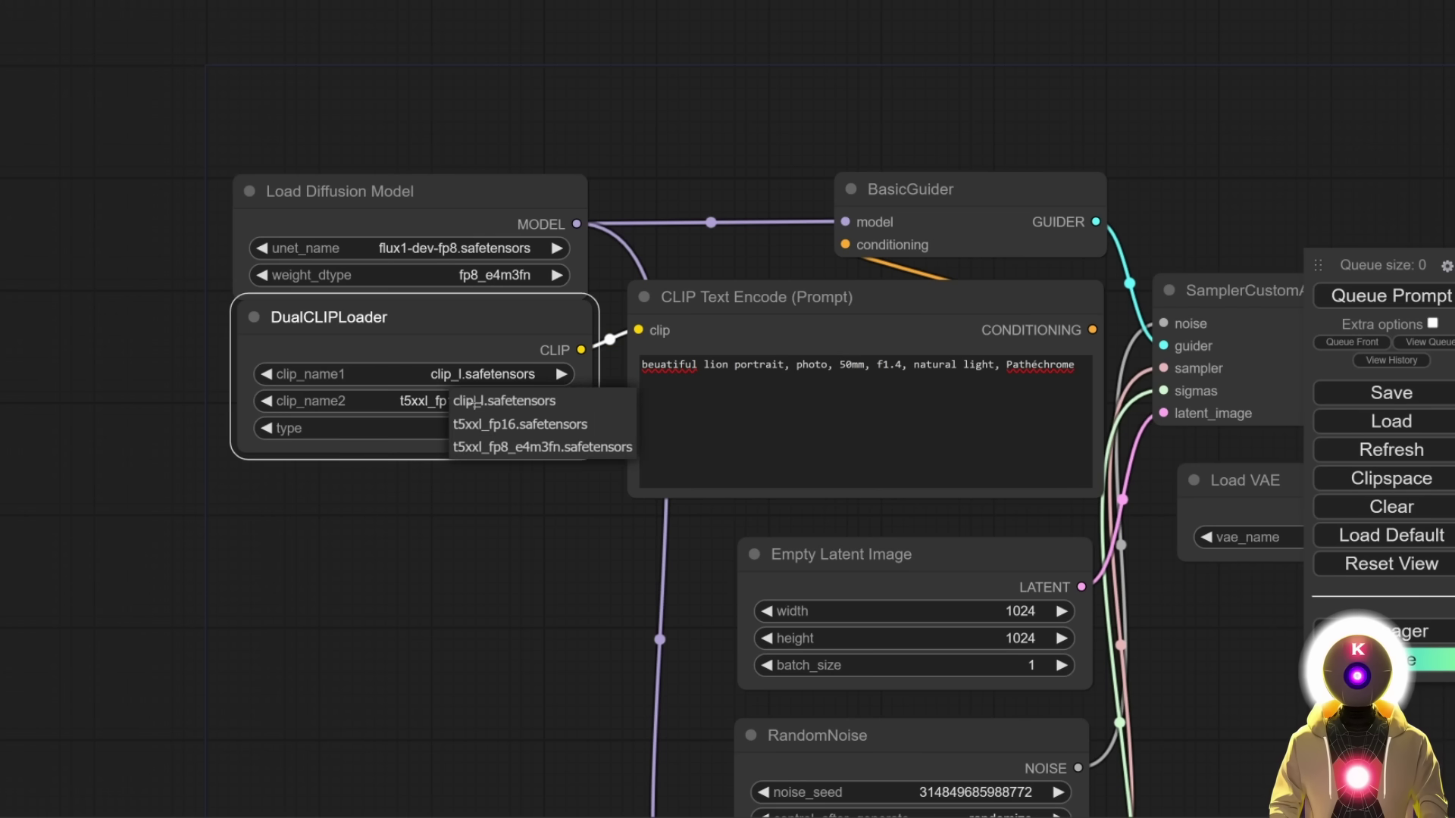
pyautogui.click(506, 450)
pyautogui.scroll(1, 508, 477)
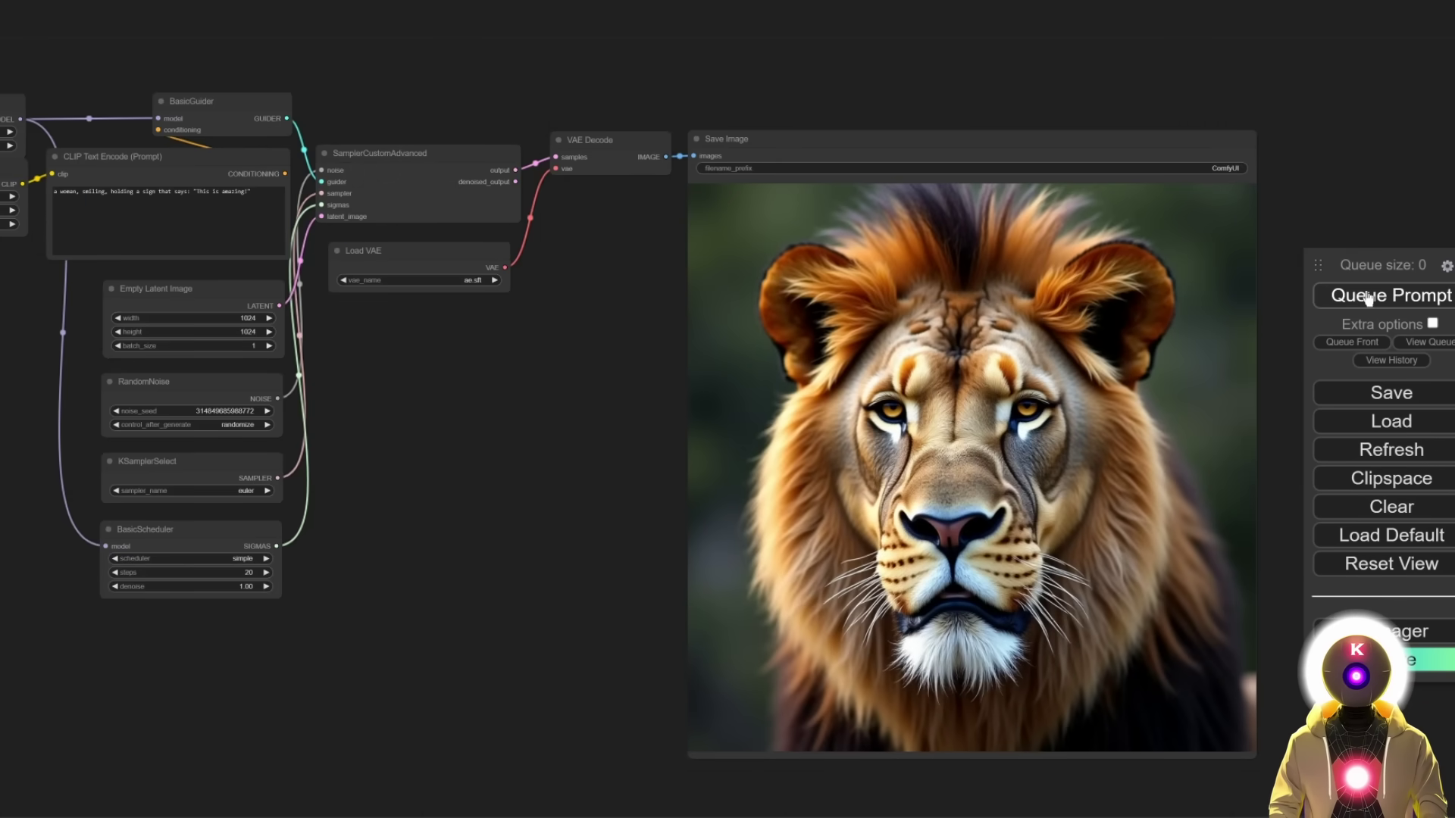
# Generate the smiling-woman sign image with Flux dev and check the run time in the server log
pyautogui.click(1368, 298)
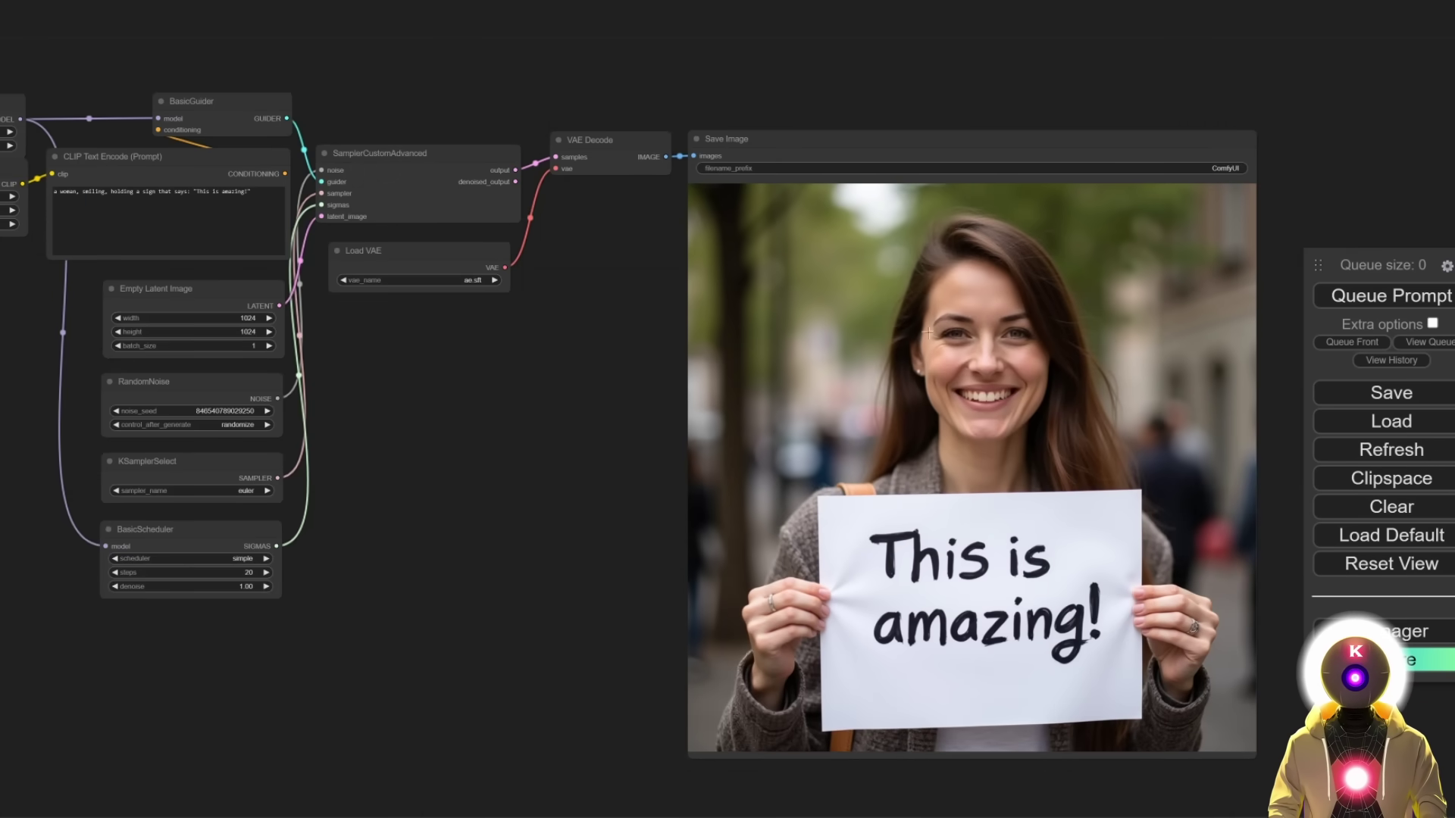
pyautogui.hotkey('alt', 'Tab')
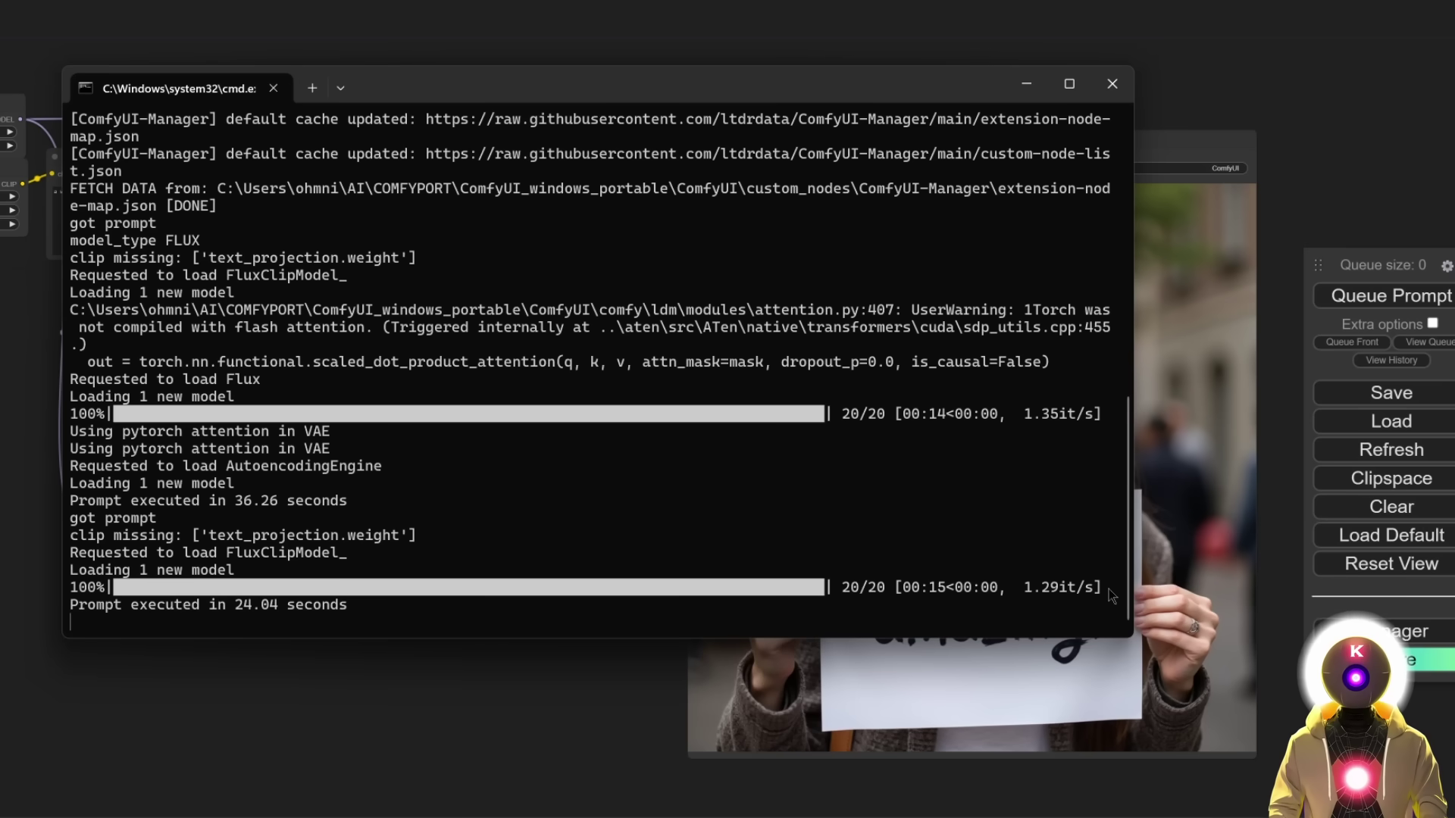
pyautogui.hotkey('alt', 'Tab')
# Pan the canvas to bring the whole workflow into view and open the unet_name model list
pyautogui.moveTo(524, 404); pyautogui.dragTo(574, 388)
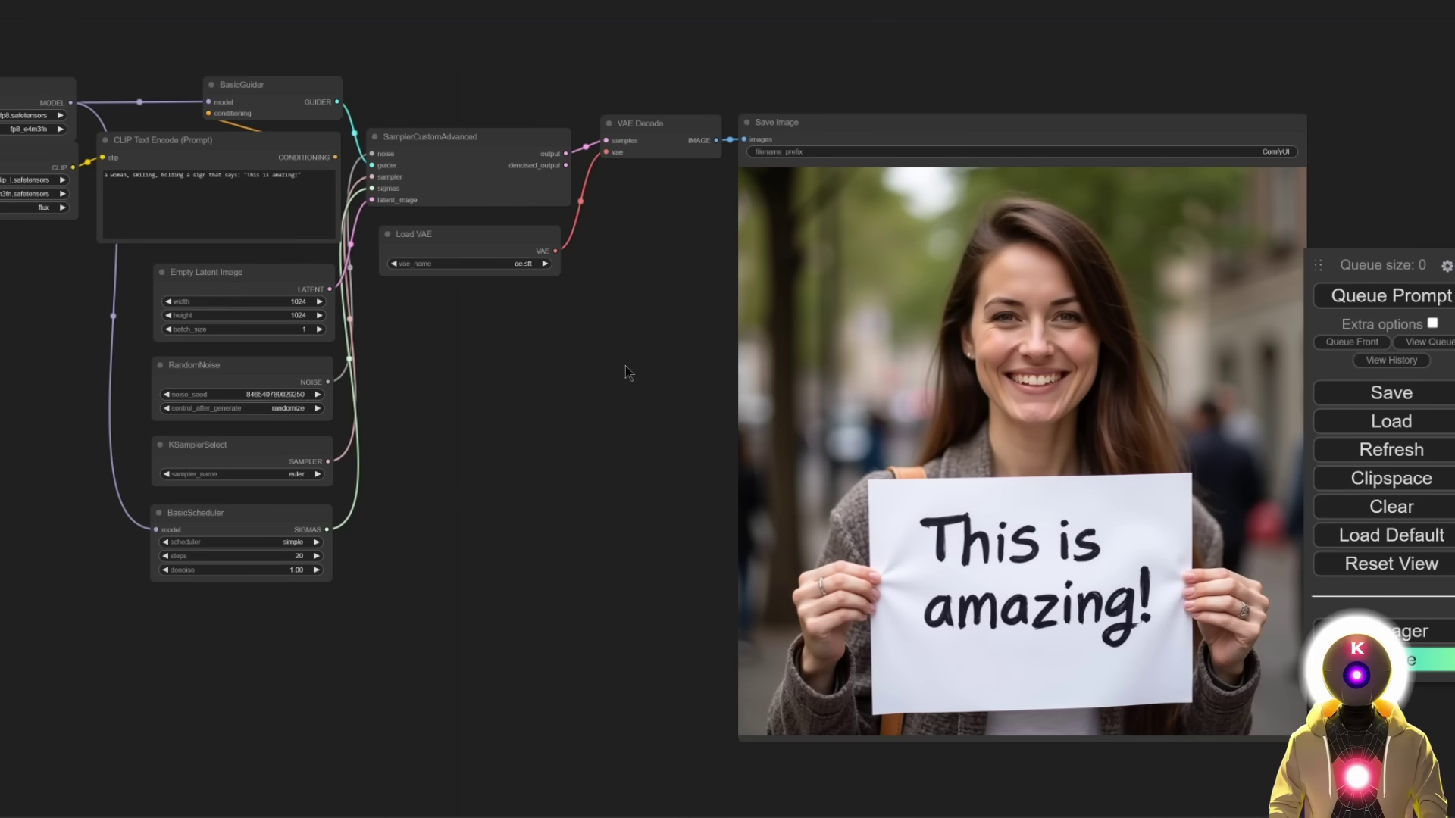
pyautogui.moveTo(581, 395); pyautogui.dragTo(688, 449)
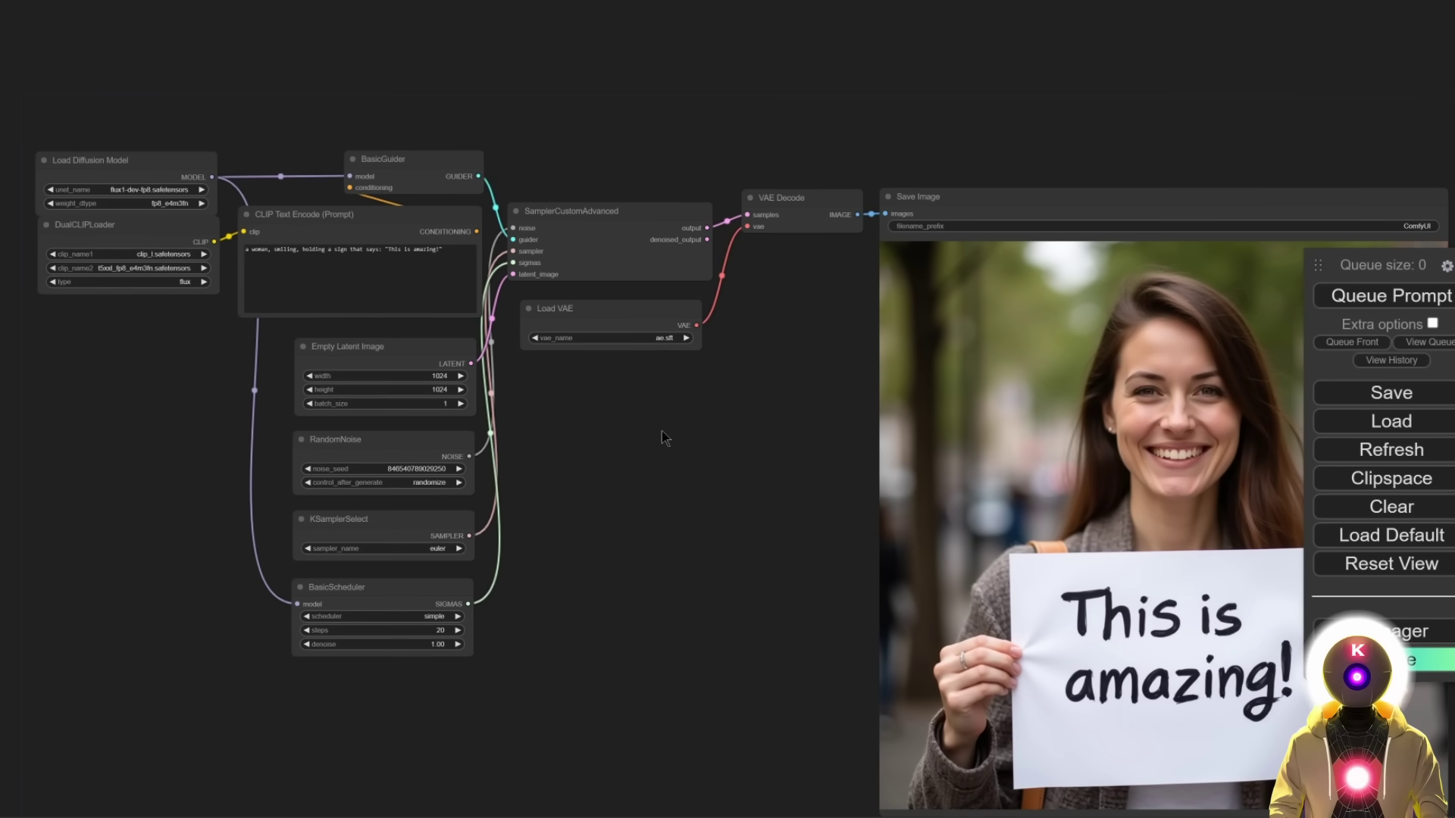
pyautogui.click(182, 192)
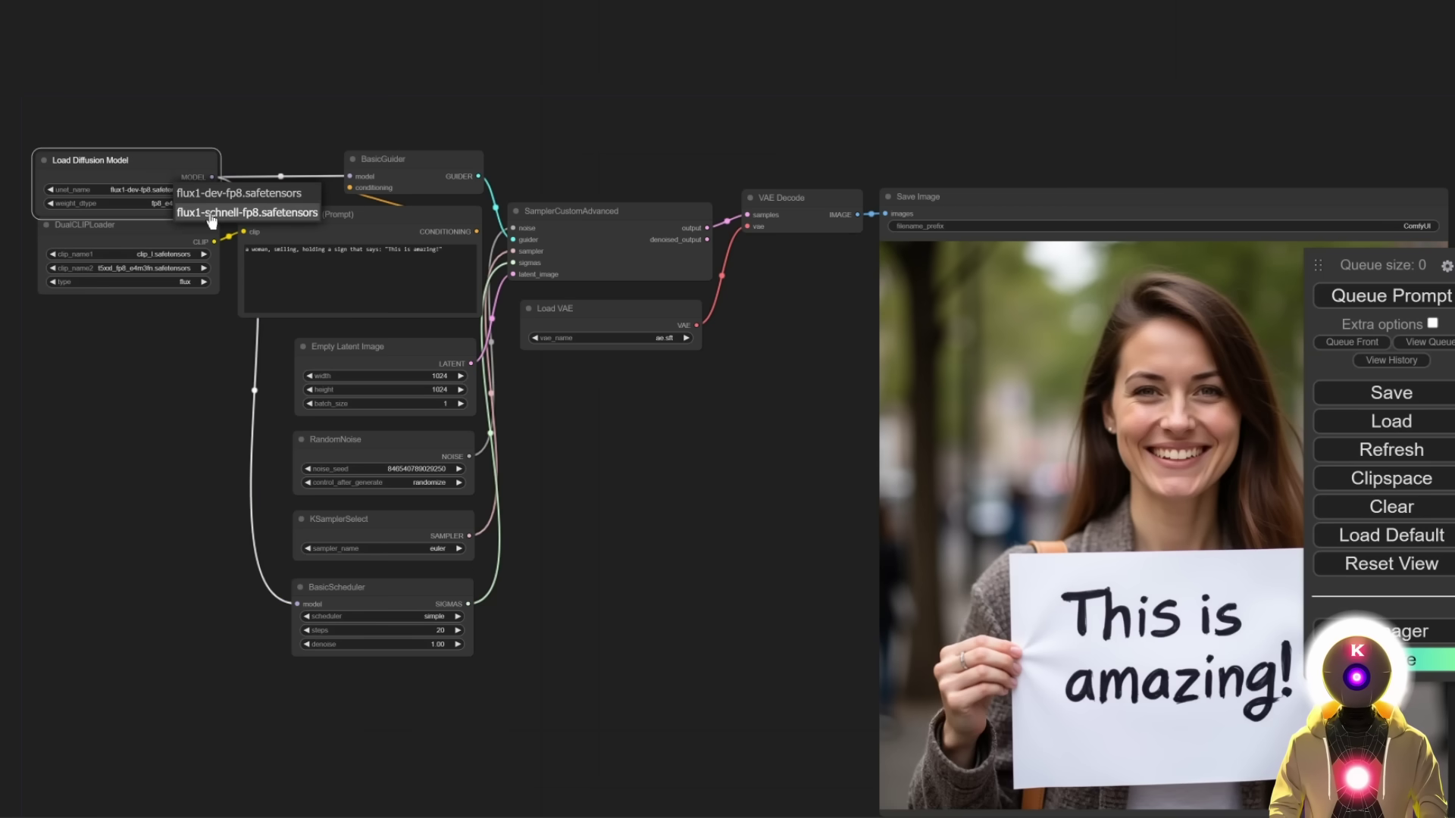
# Switch the diffusion model to flux1-schnell-fp8.safetensors and set BasicScheduler steps to 4
pyautogui.click(255, 213)
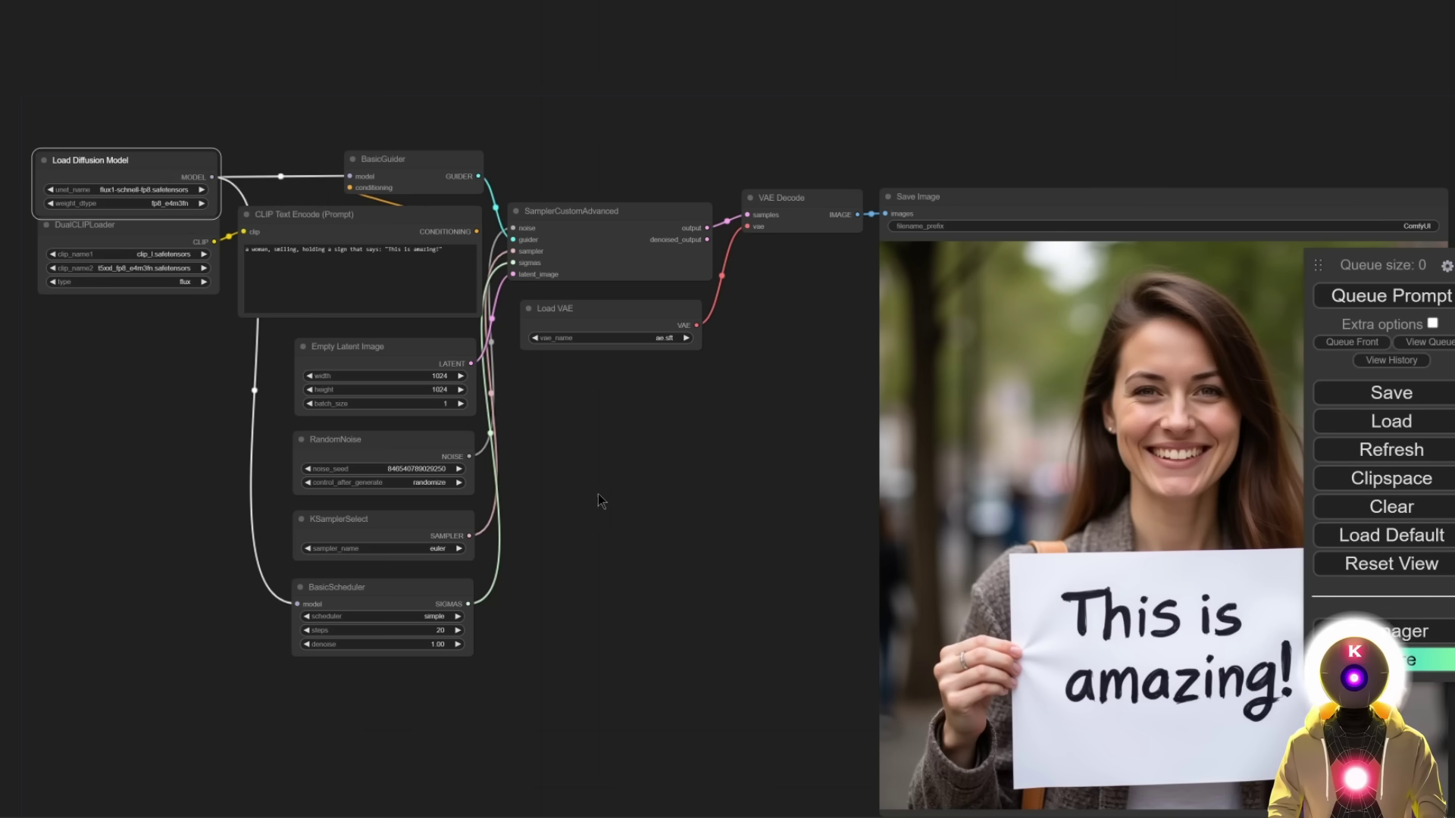
pyautogui.click(426, 630)
pyautogui.write('4')
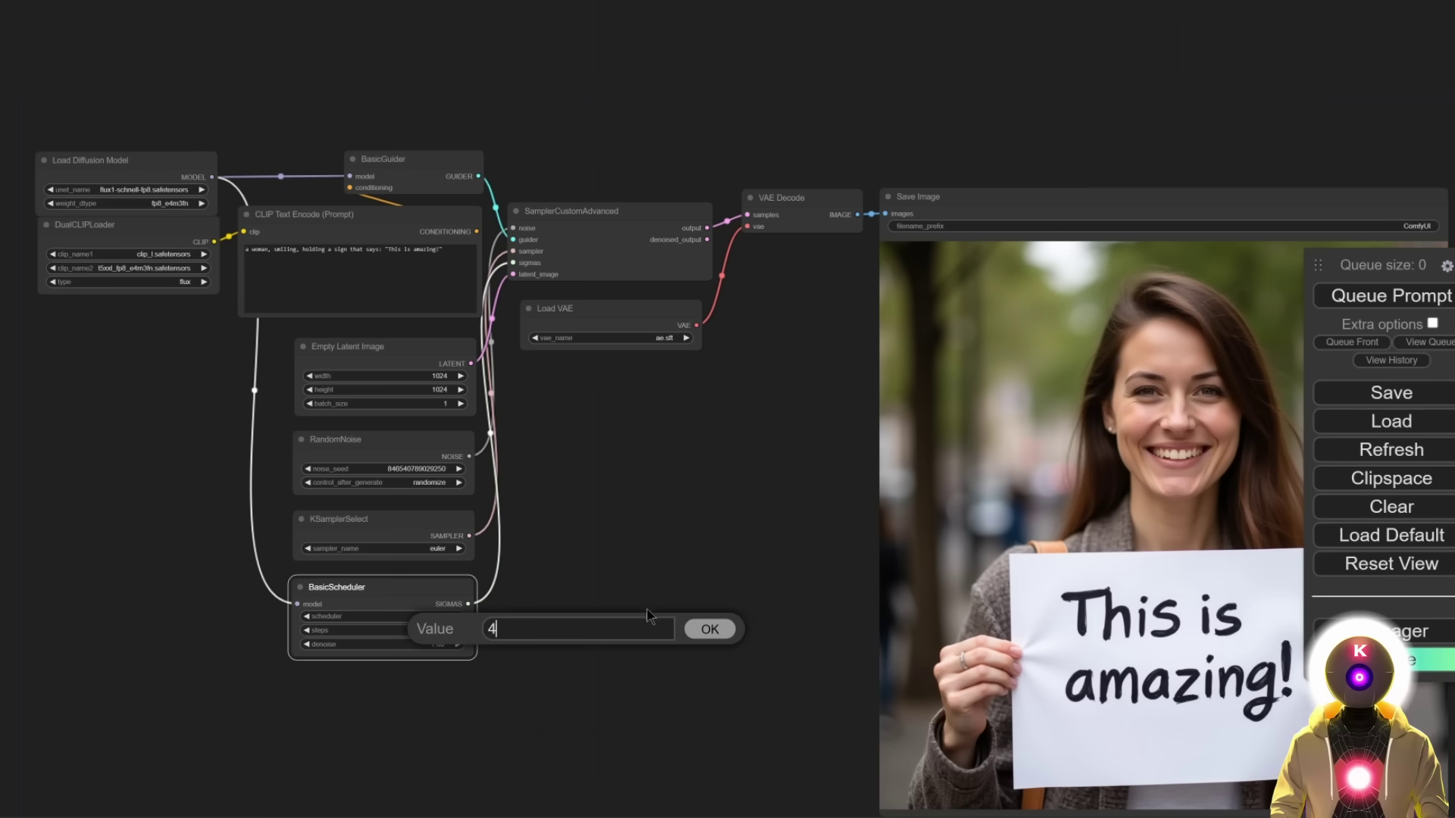
pyautogui.click(709, 630)
# Generate the sign image with the Schnell model and check its run time in the log
pyautogui.moveTo(761, 543); pyautogui.dragTo(498, 476)
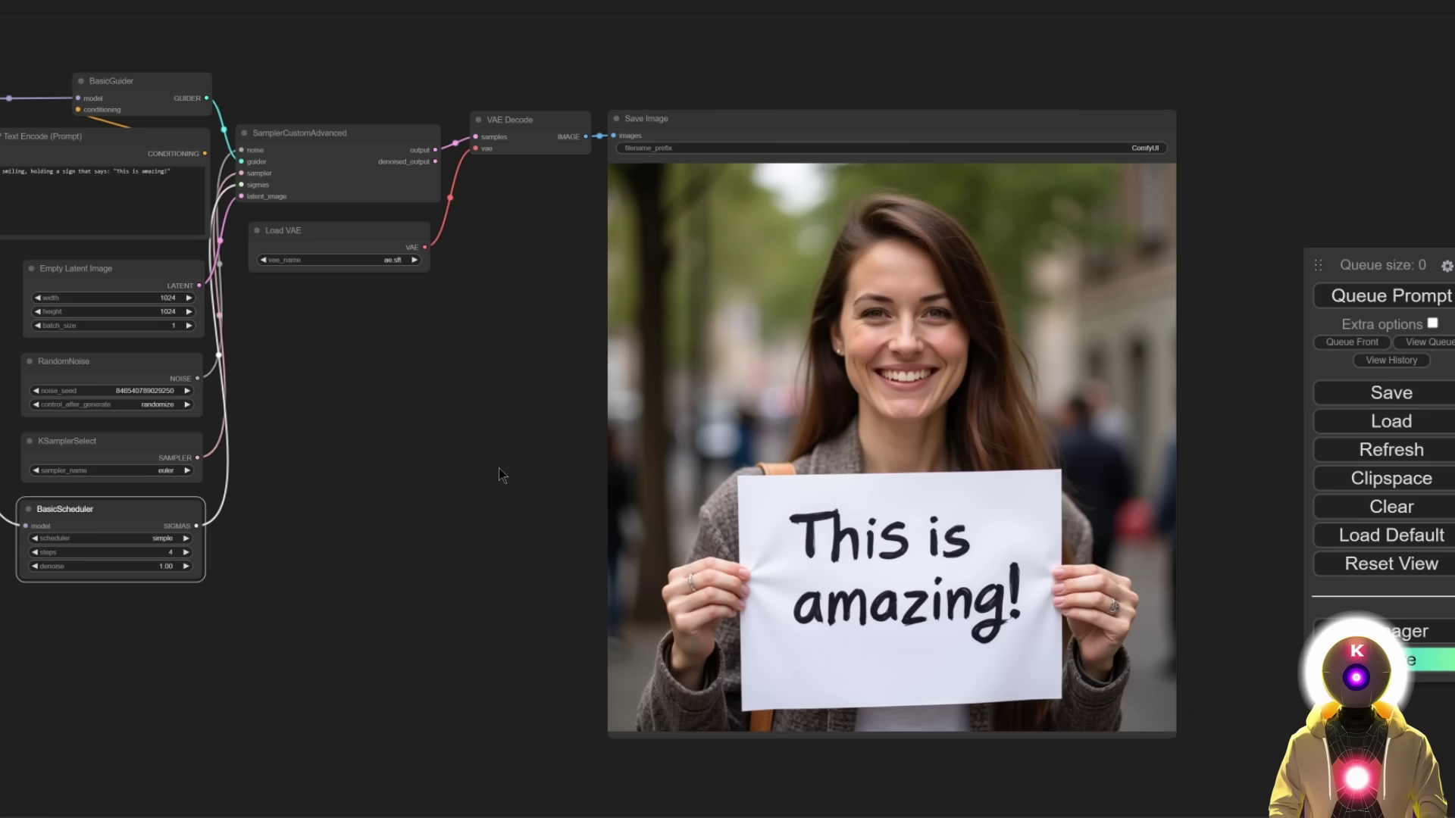
pyautogui.click(1370, 297)
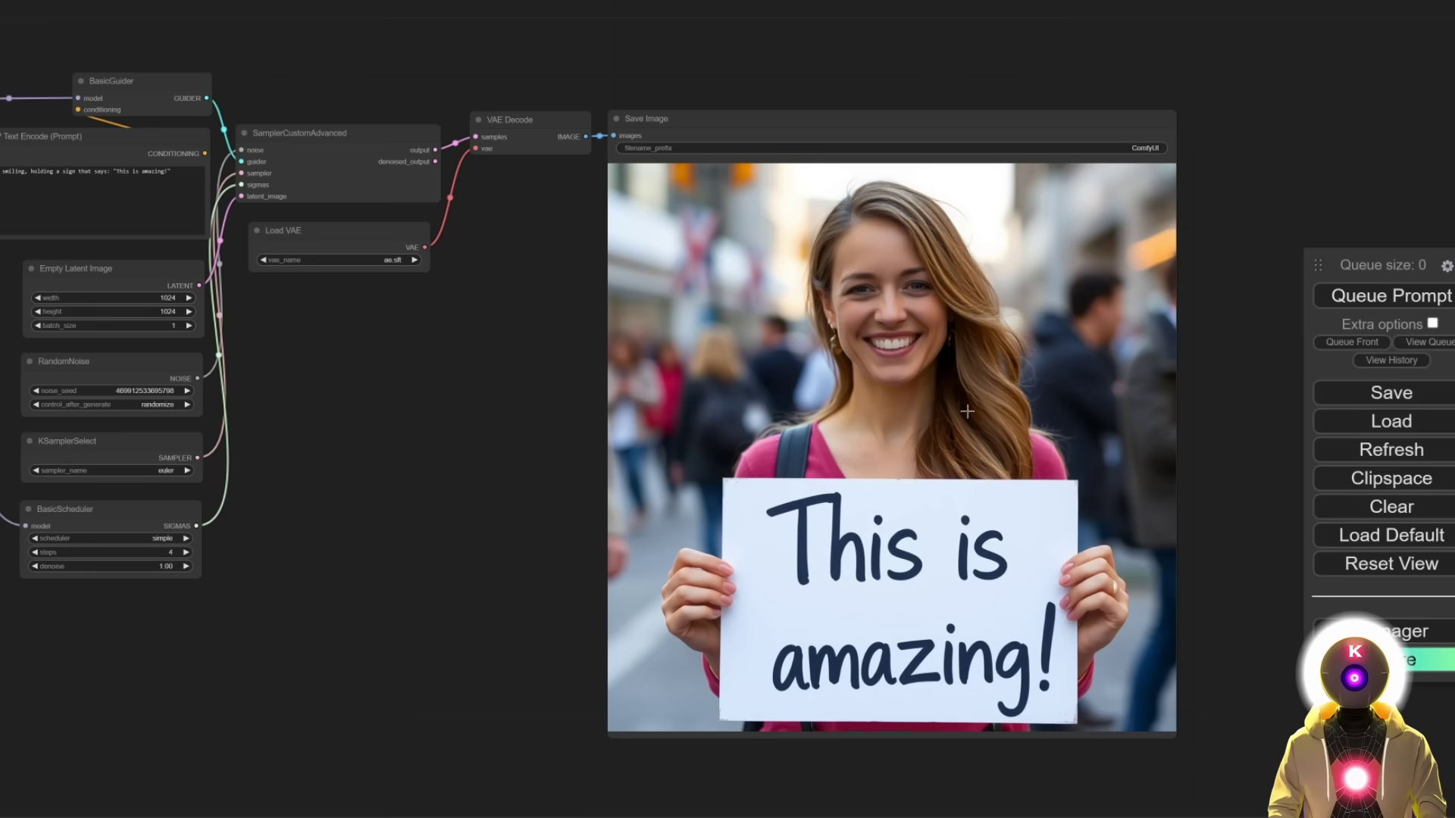
pyautogui.hotkey('alt', 'Tab')
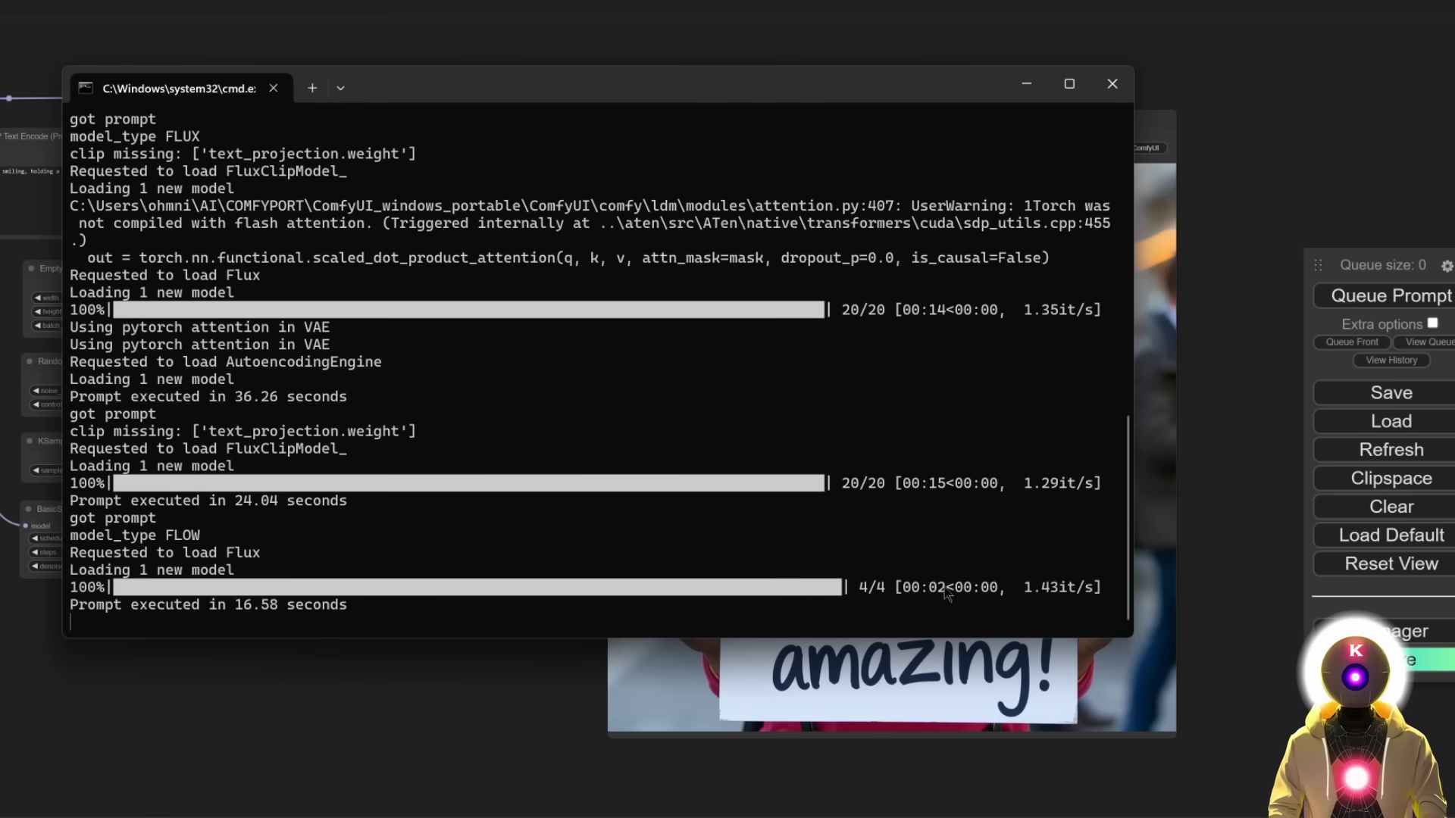
pyautogui.click(1251, 214)
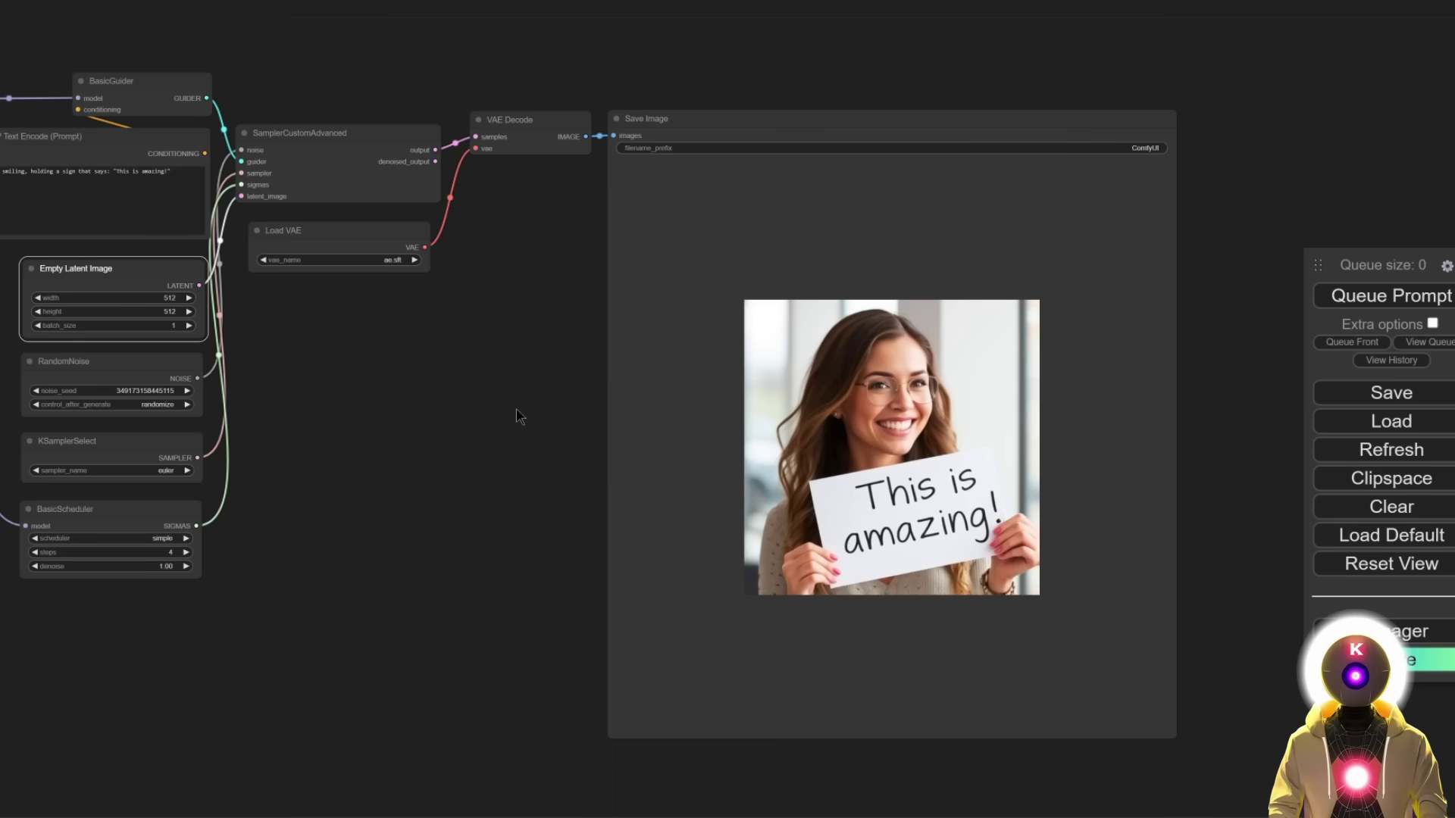
# Check the latest generation time in the log, then queue another Flux run with a new seed
pyautogui.scroll(7, 130, 307)
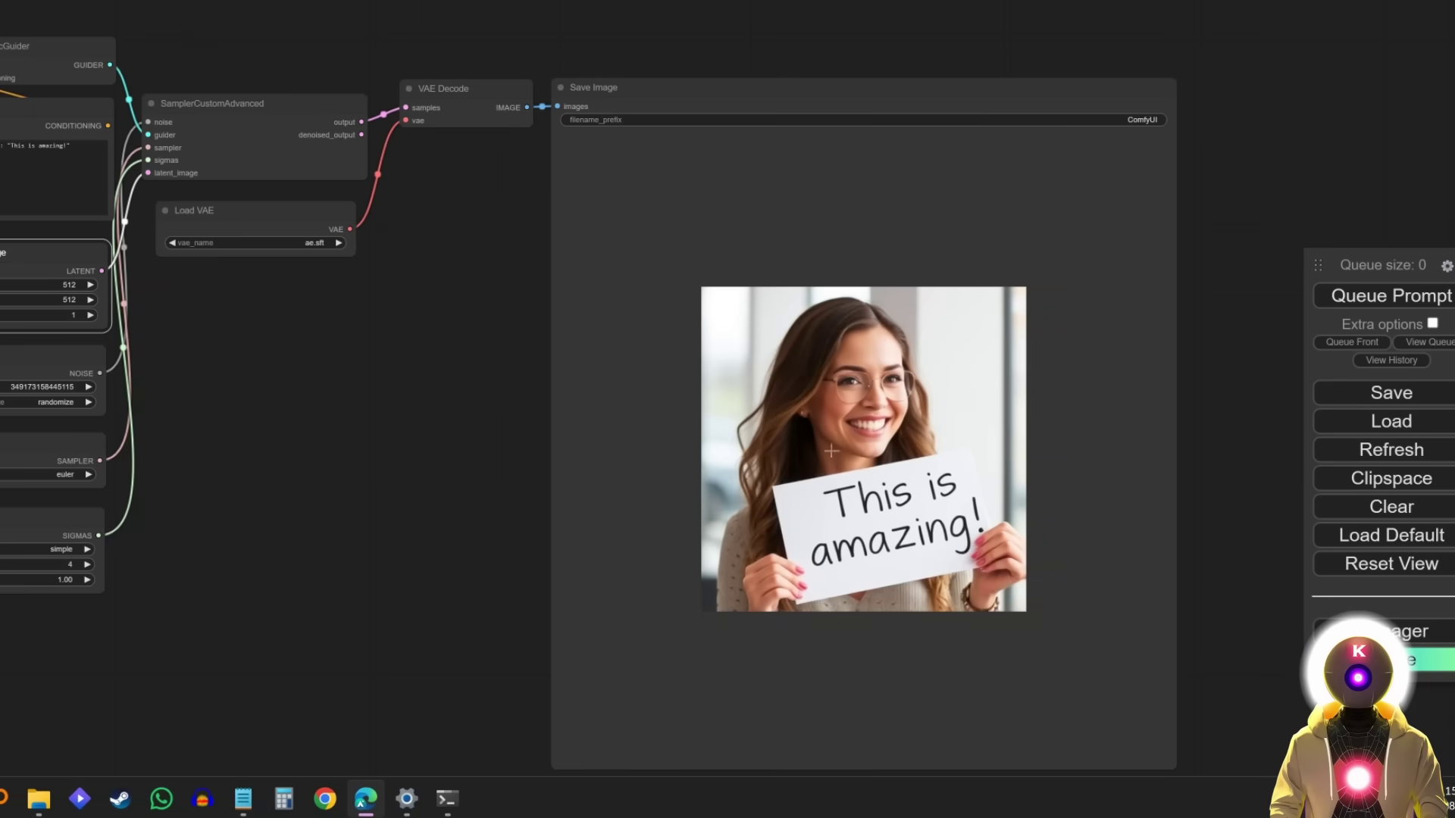
pyautogui.hotkey('alt', 'Tab')
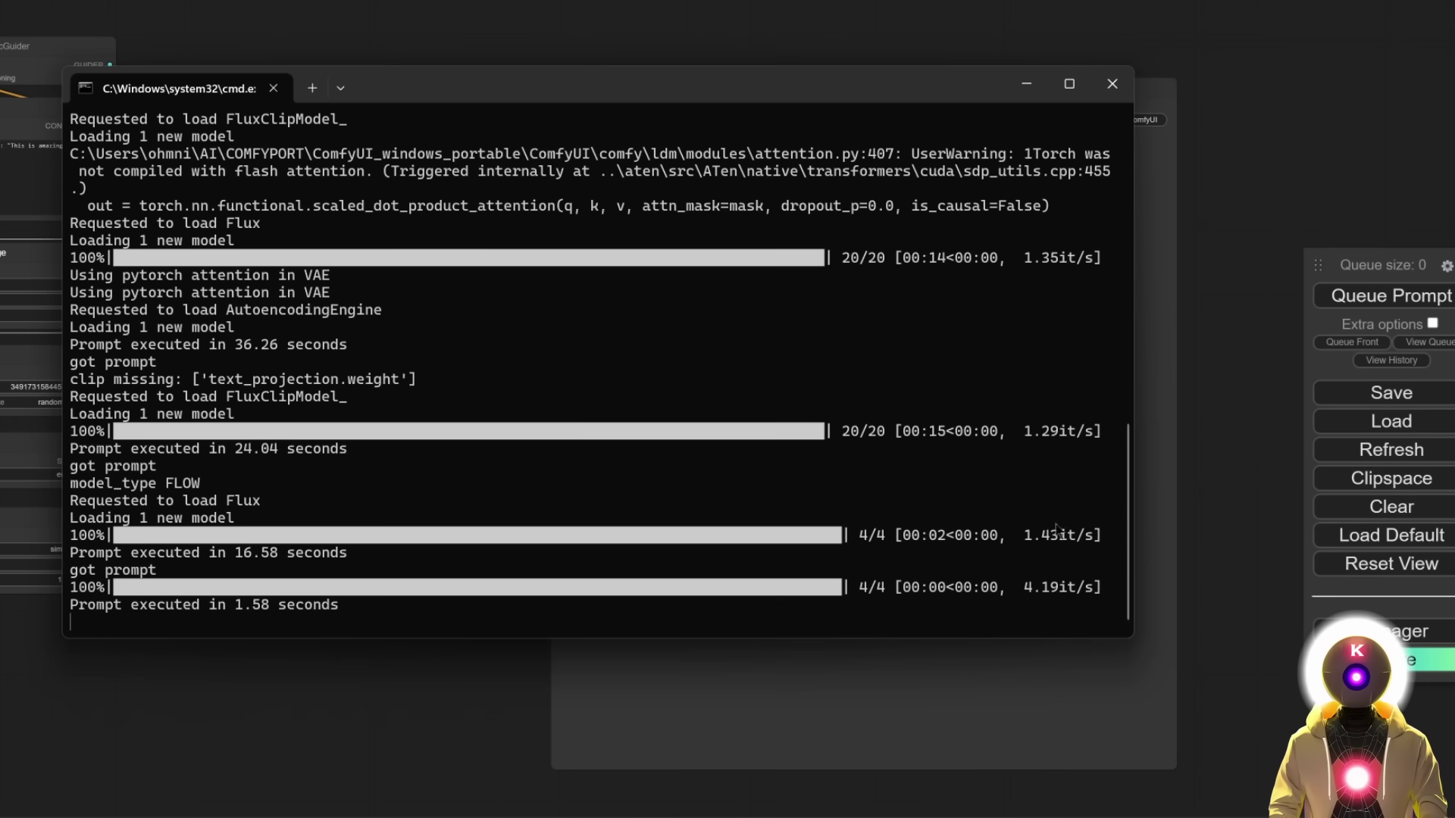
pyautogui.click(1228, 276)
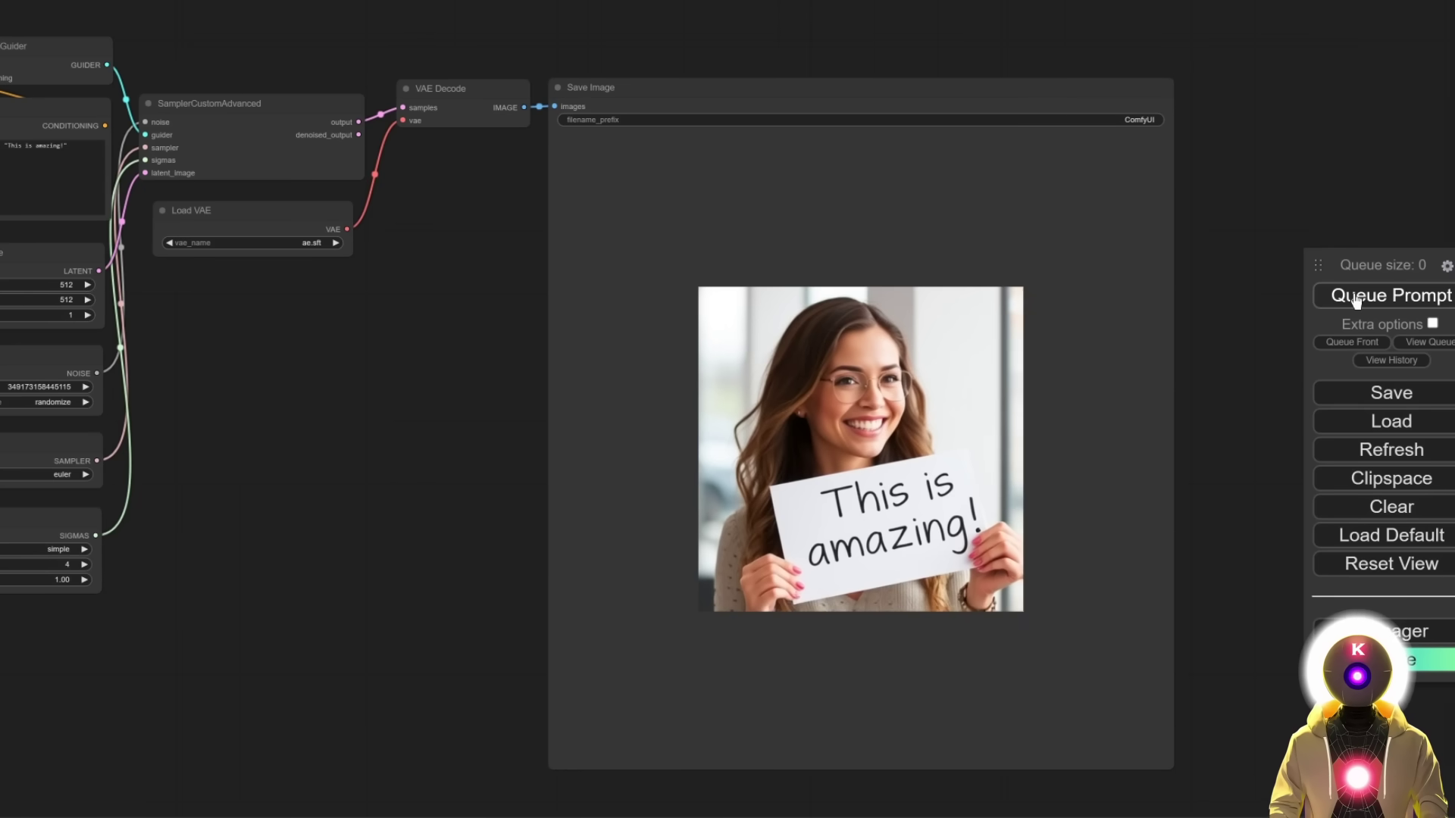
pyautogui.click(1352, 297)
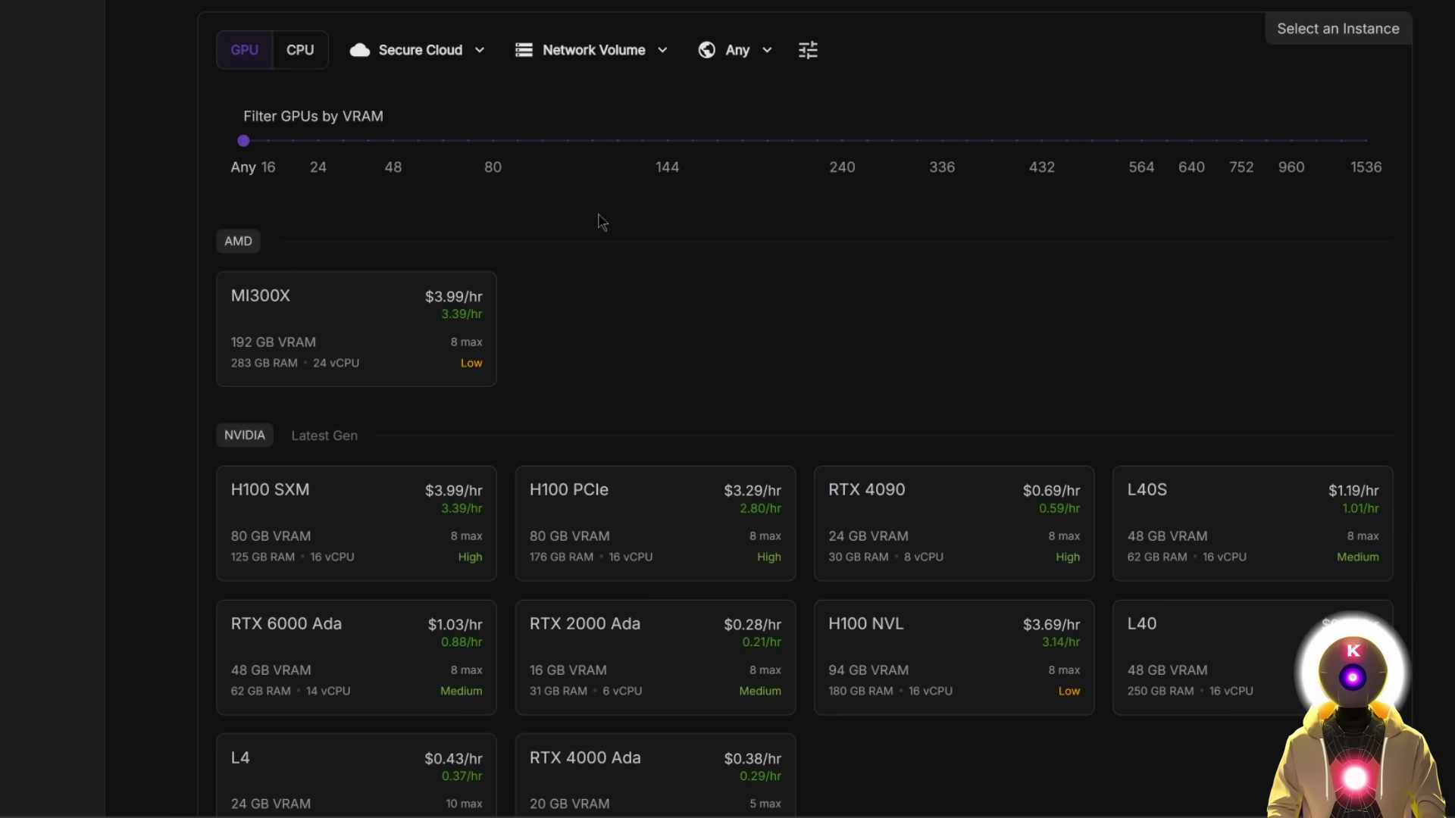
# Switch to Community Cloud and choose the RTX 3090 GPU for the pod
pyautogui.click(436, 59)
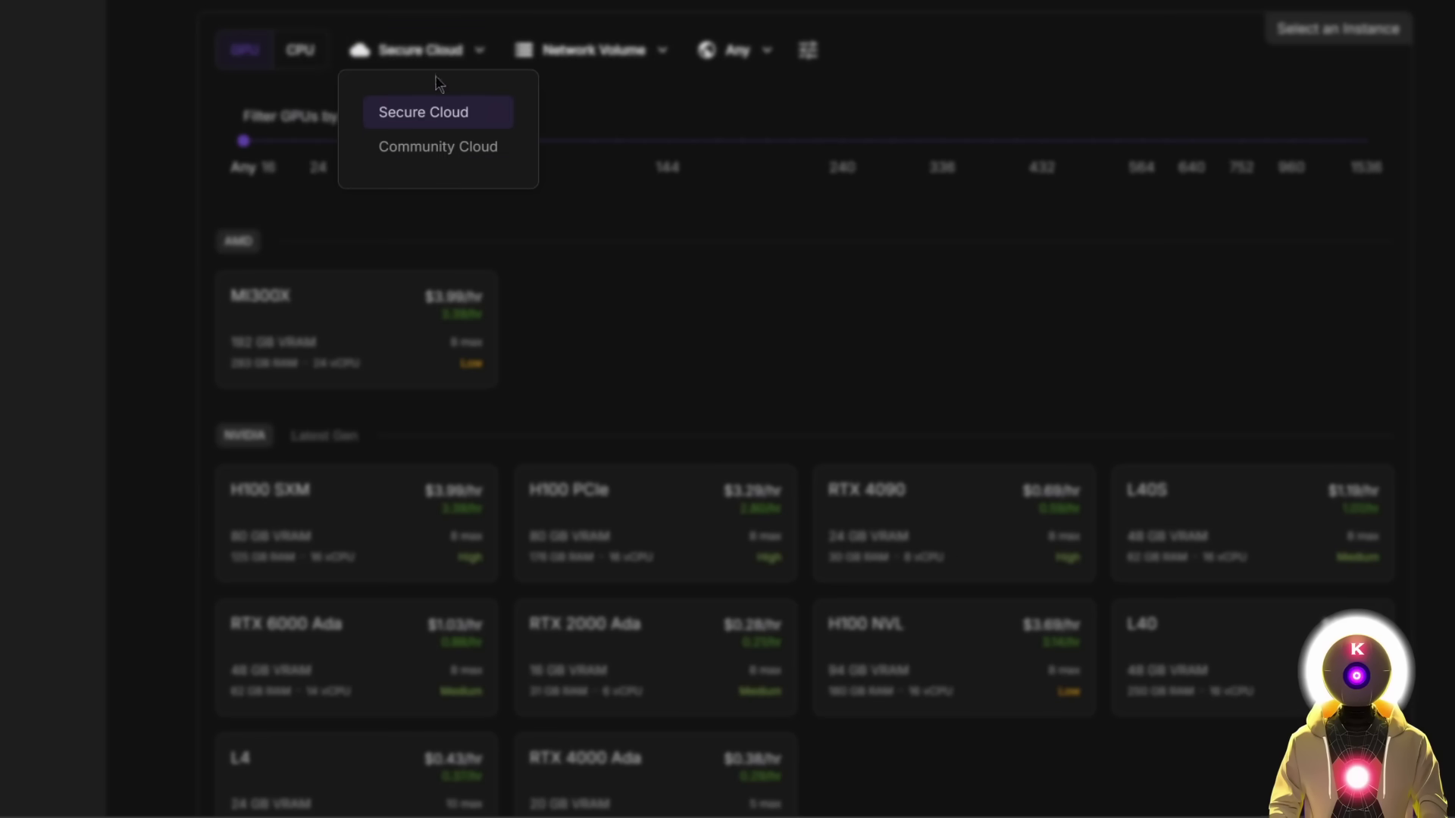
pyautogui.click(443, 149)
pyautogui.scroll(-5, 955, 289)
pyautogui.scroll(-3, 955, 289)
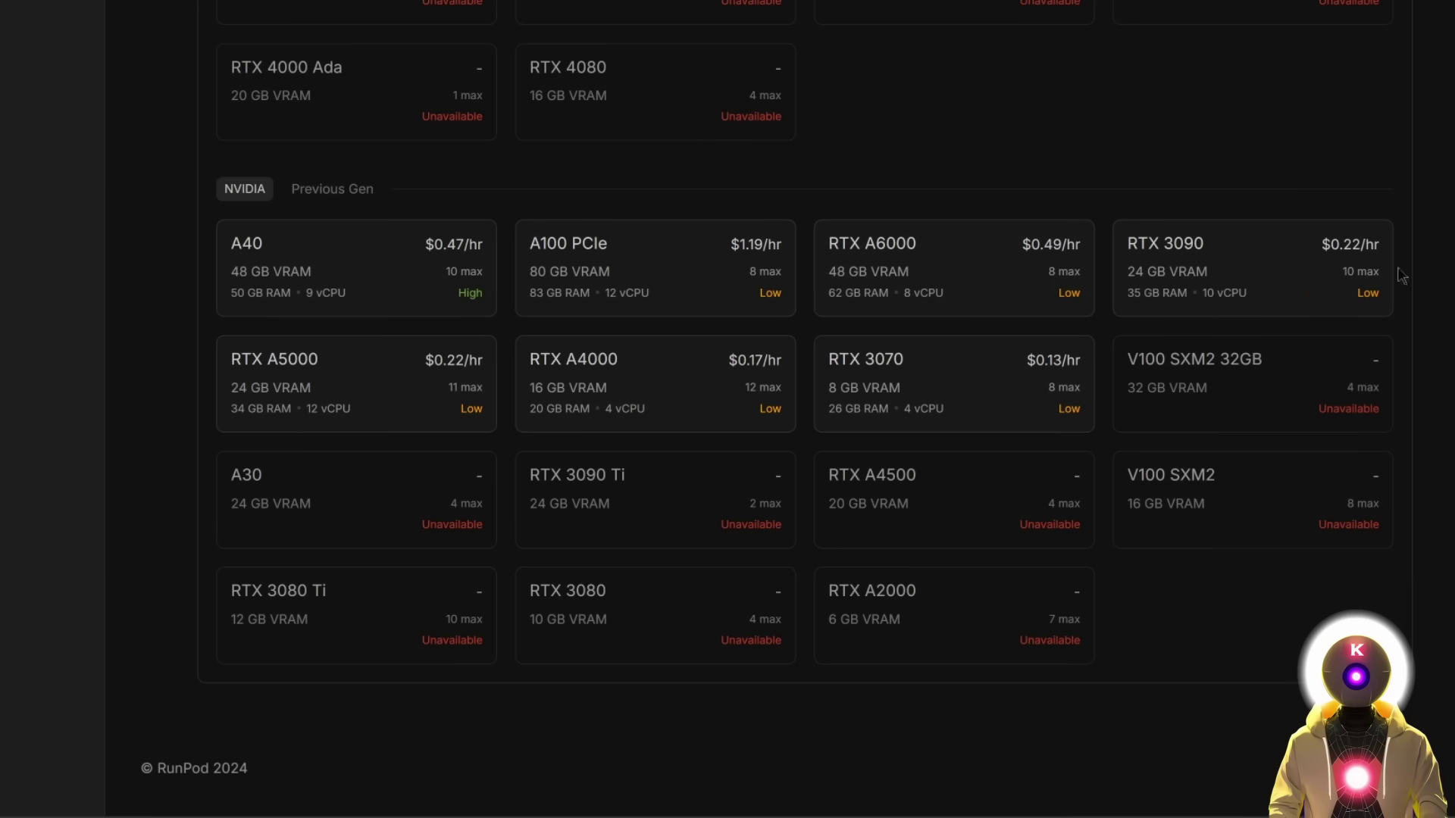
pyautogui.click(1173, 265)
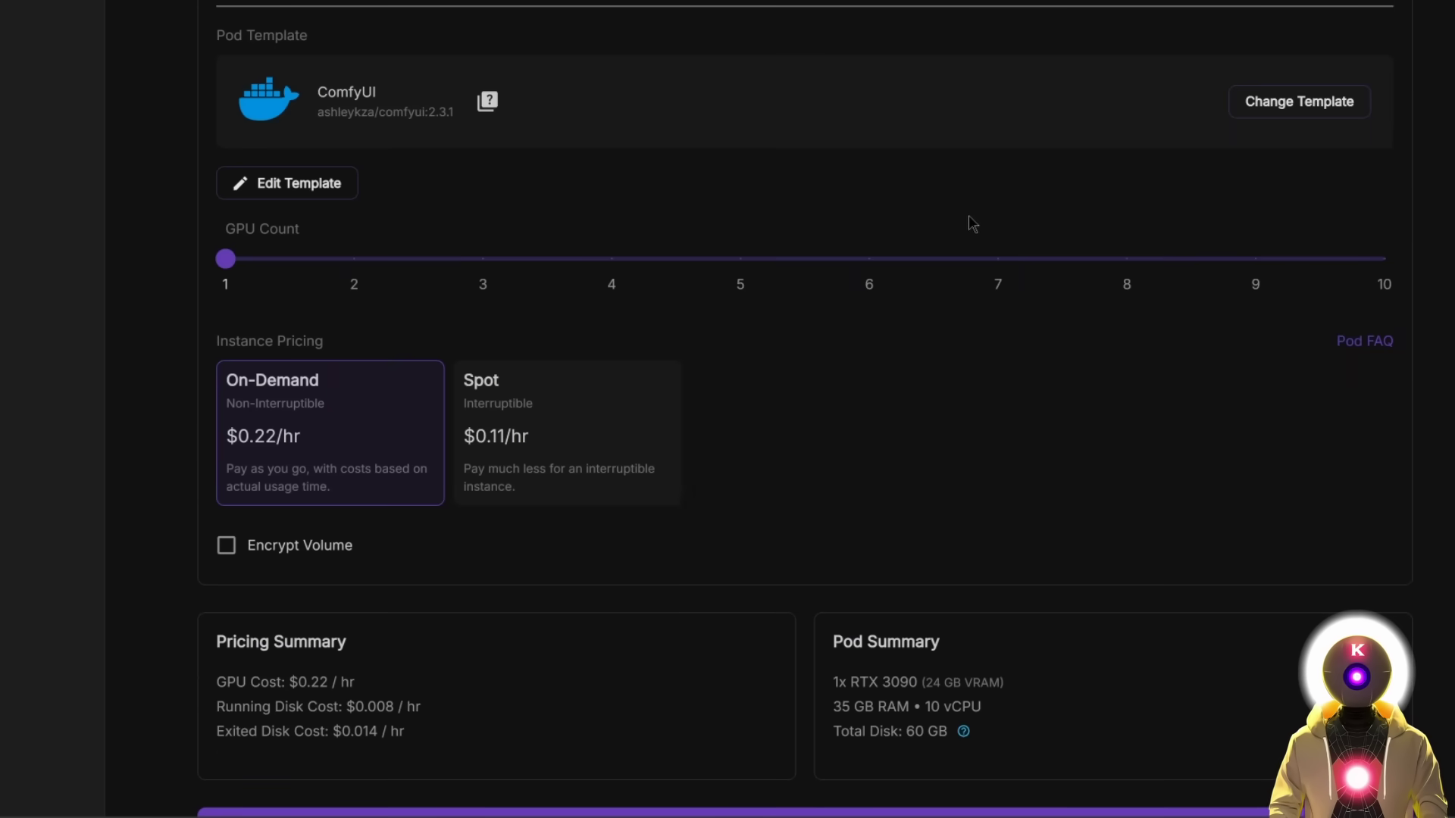
# Change the pod template to the ComfyUI community template found by searching 'comfyui'
pyautogui.click(1262, 105)
pyautogui.click(375, 125)
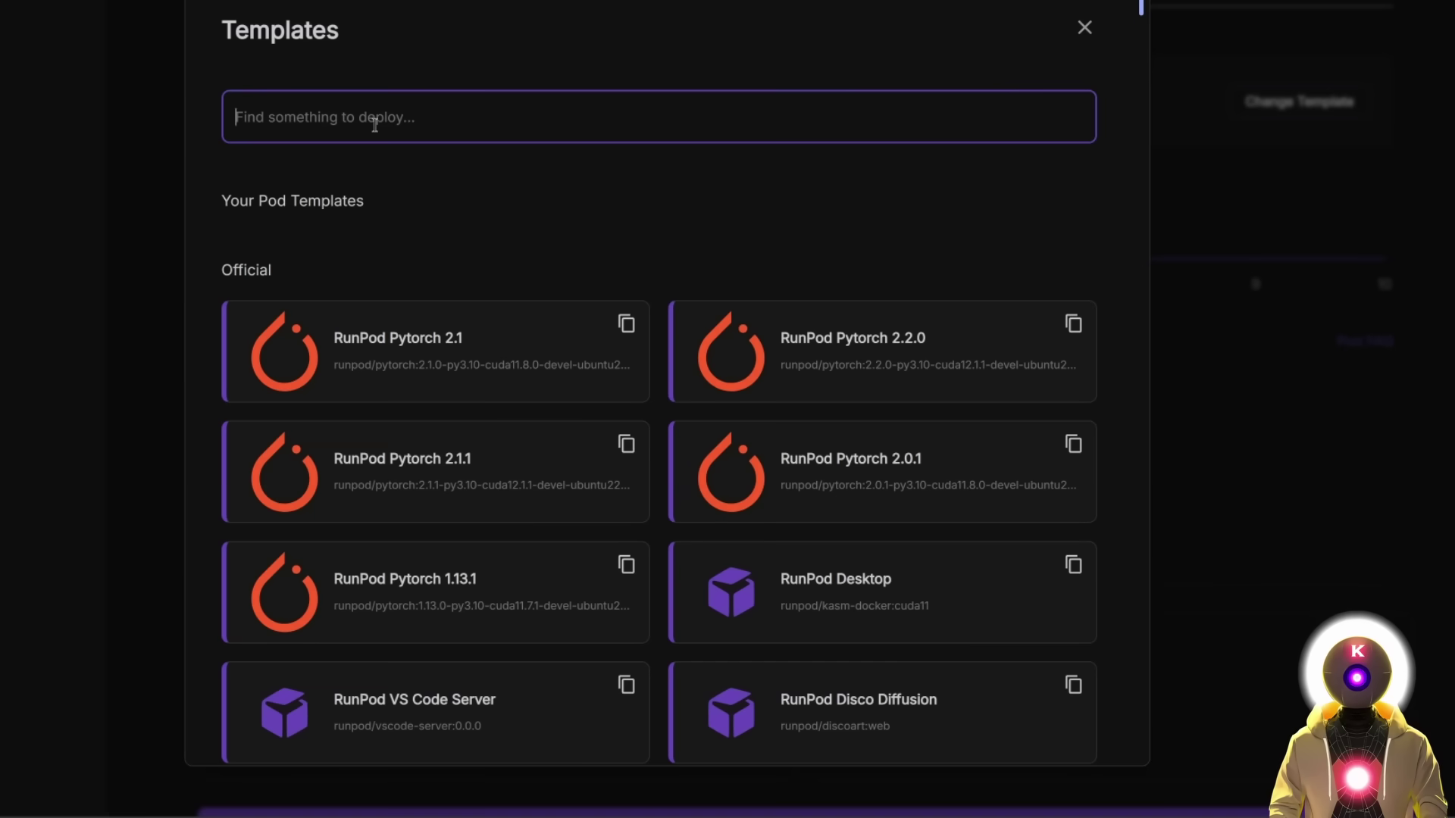
pyautogui.write('comfyui')
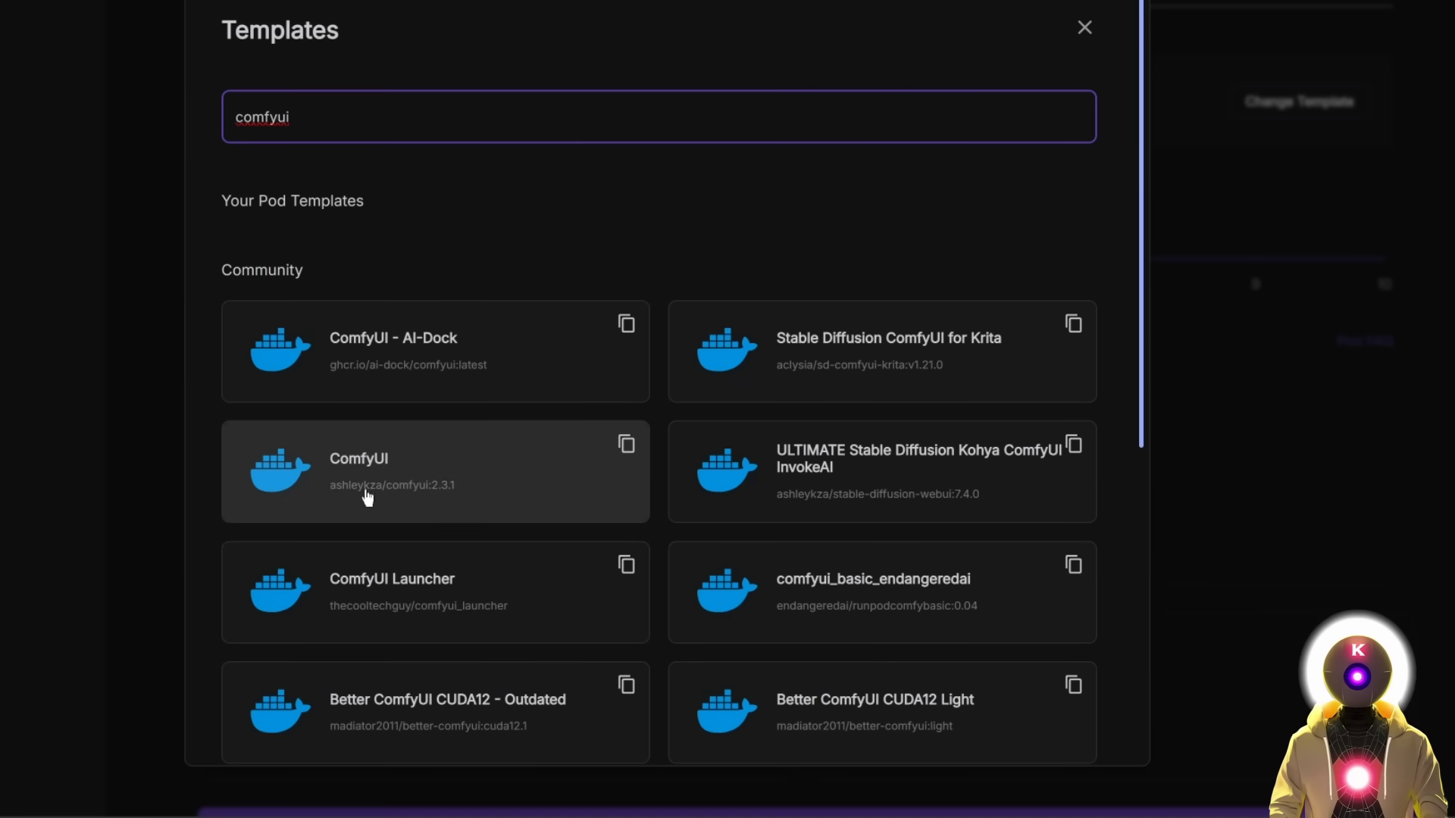
pyautogui.click(367, 497)
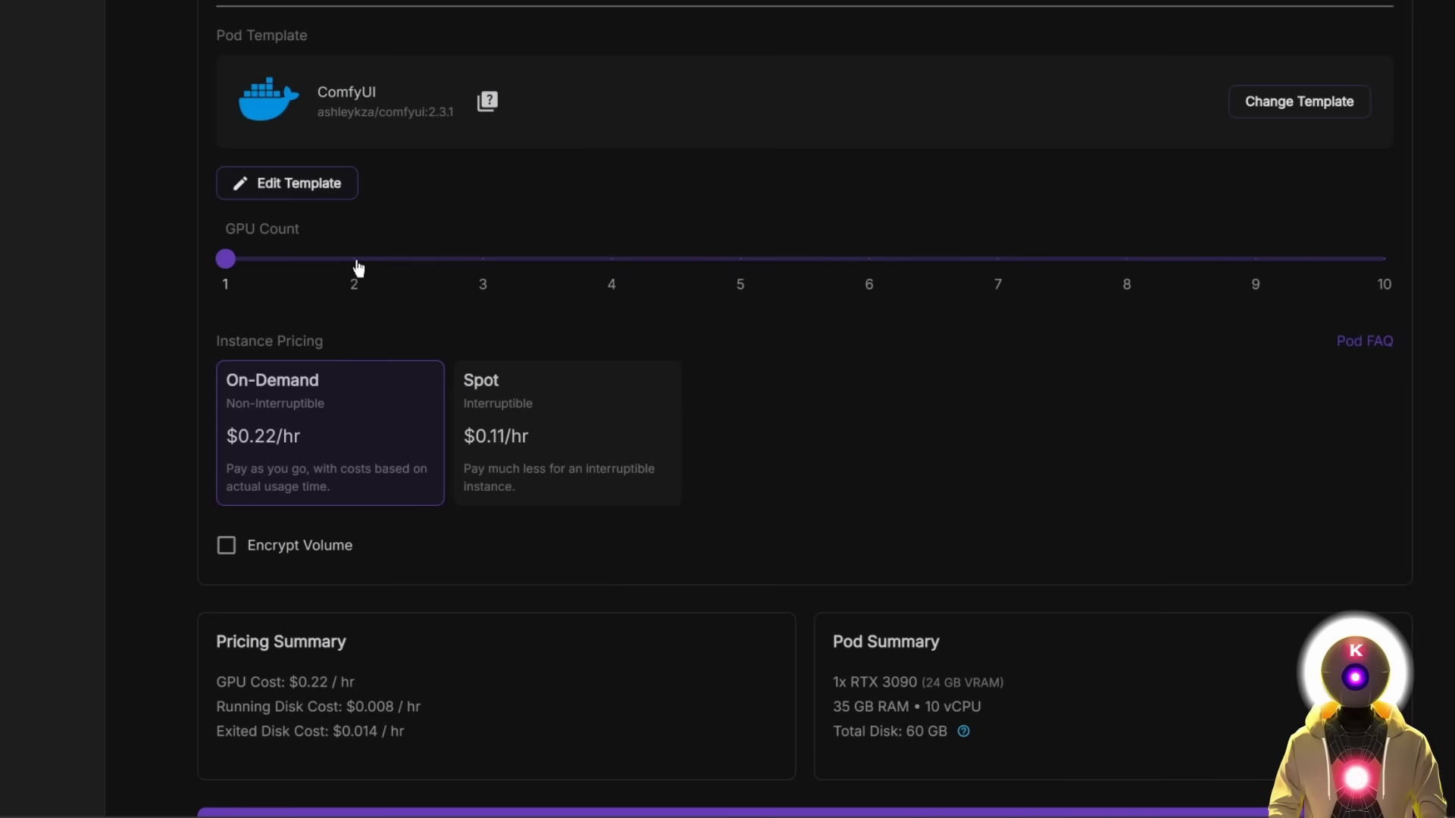
# Override the template's container disk size from 15 GB to 50 GB
pyautogui.click(321, 194)
pyautogui.moveTo(293, 383); pyautogui.dragTo(136, 403)
pyautogui.write('50')
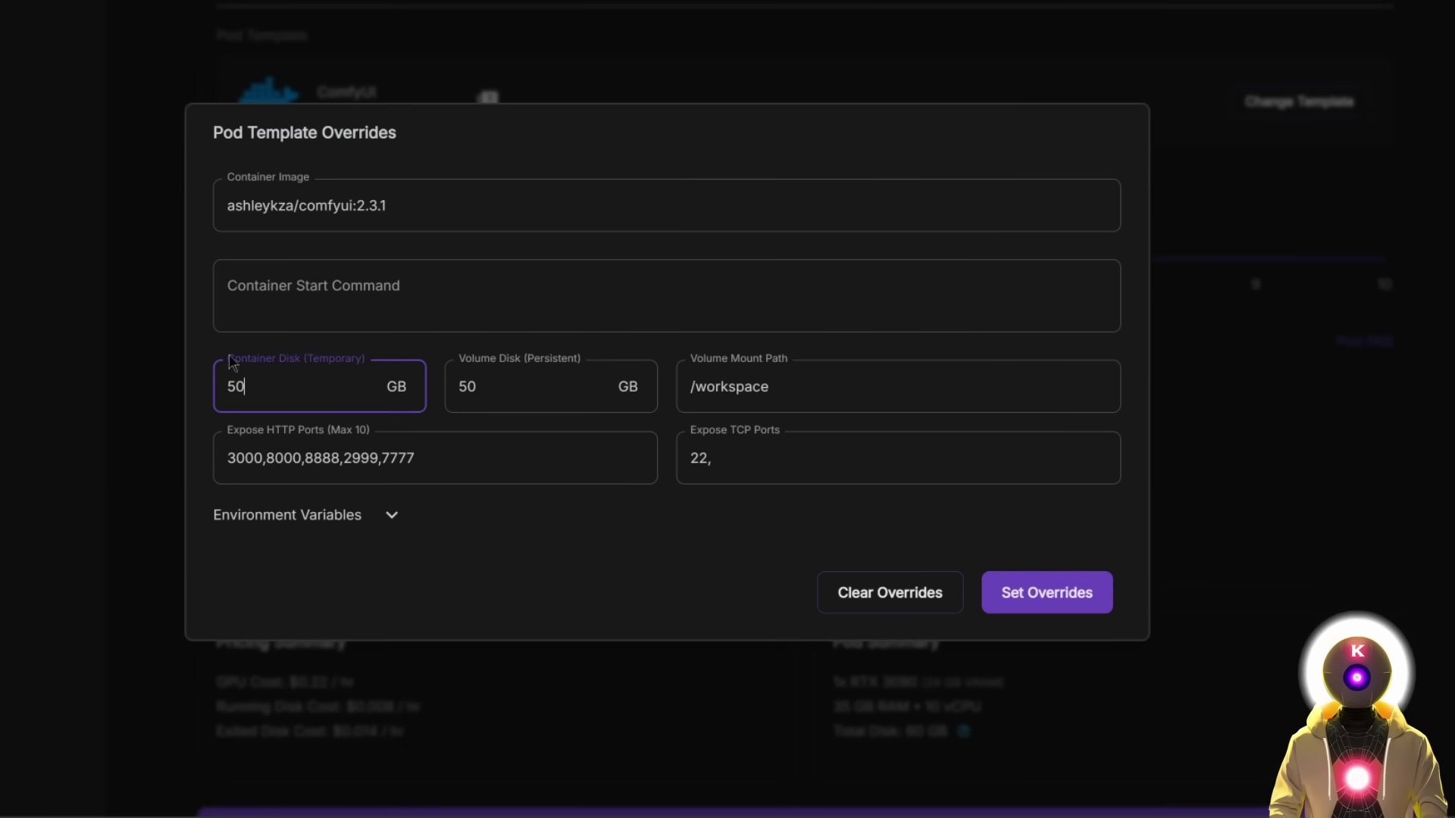
pyautogui.click(1042, 598)
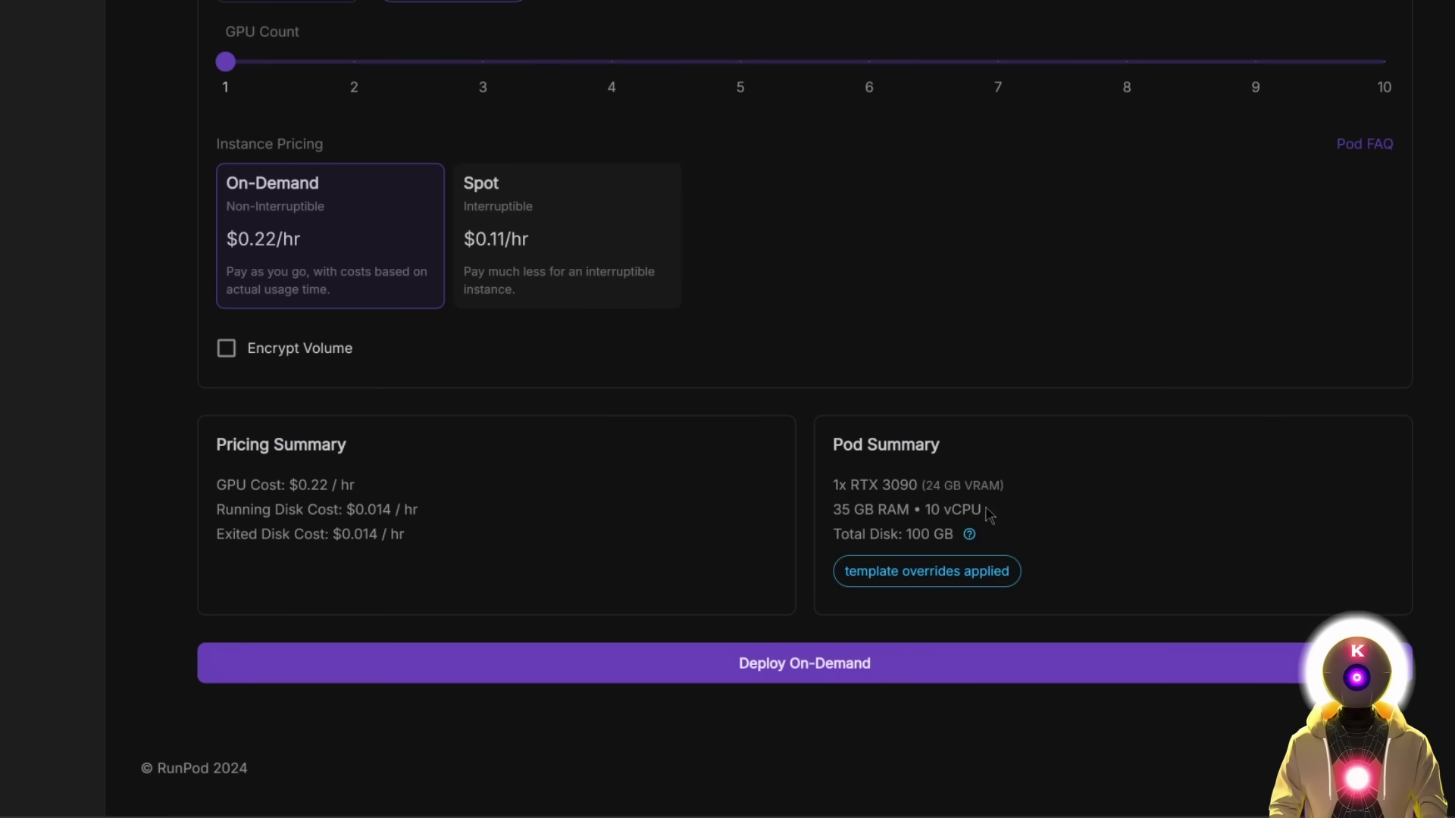
# Deploy the pod on demand, connect to JupyterLab on port 8888, and open the ComfyUI folder
pyautogui.click(841, 667)
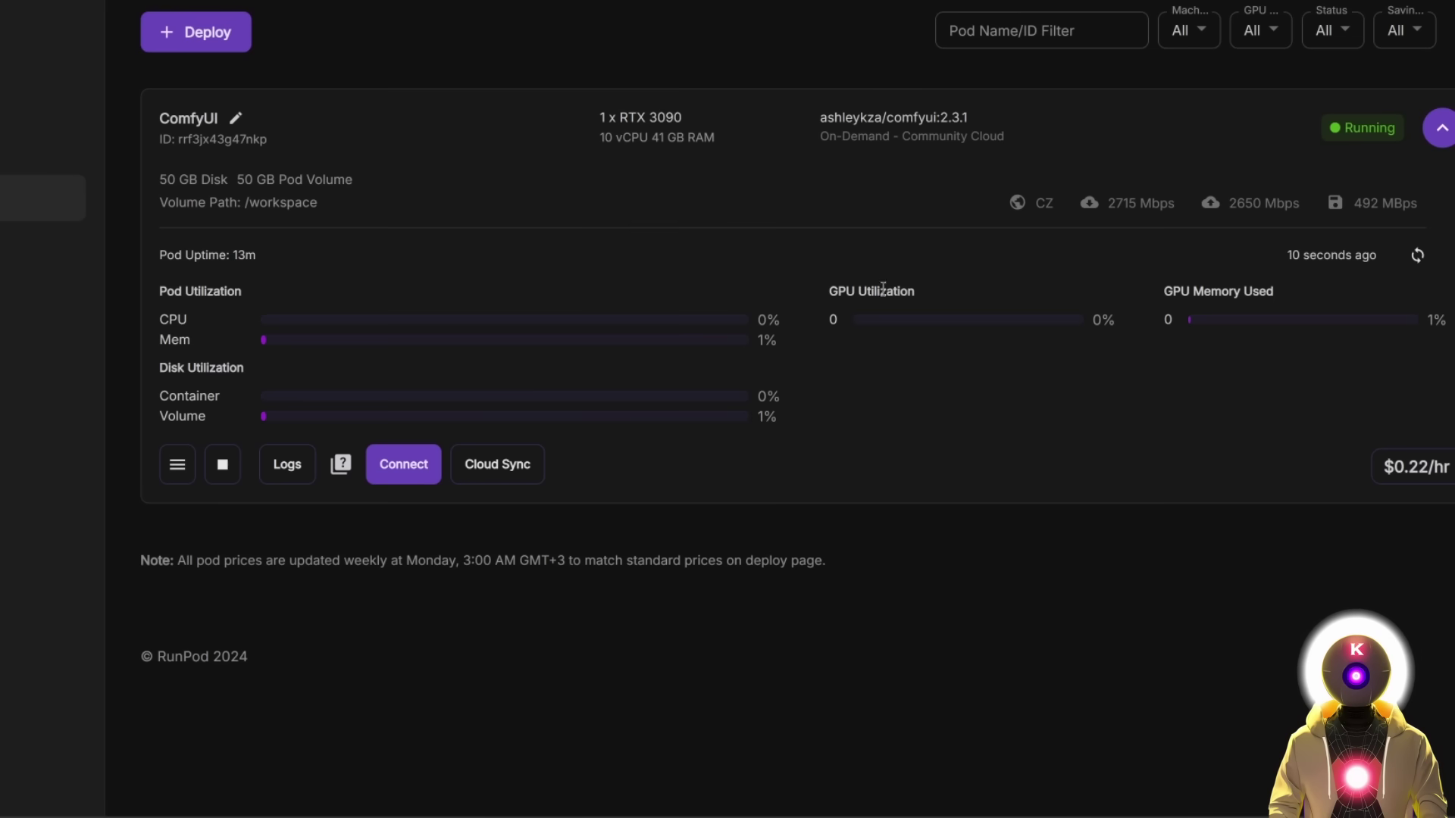
pyautogui.click(406, 464)
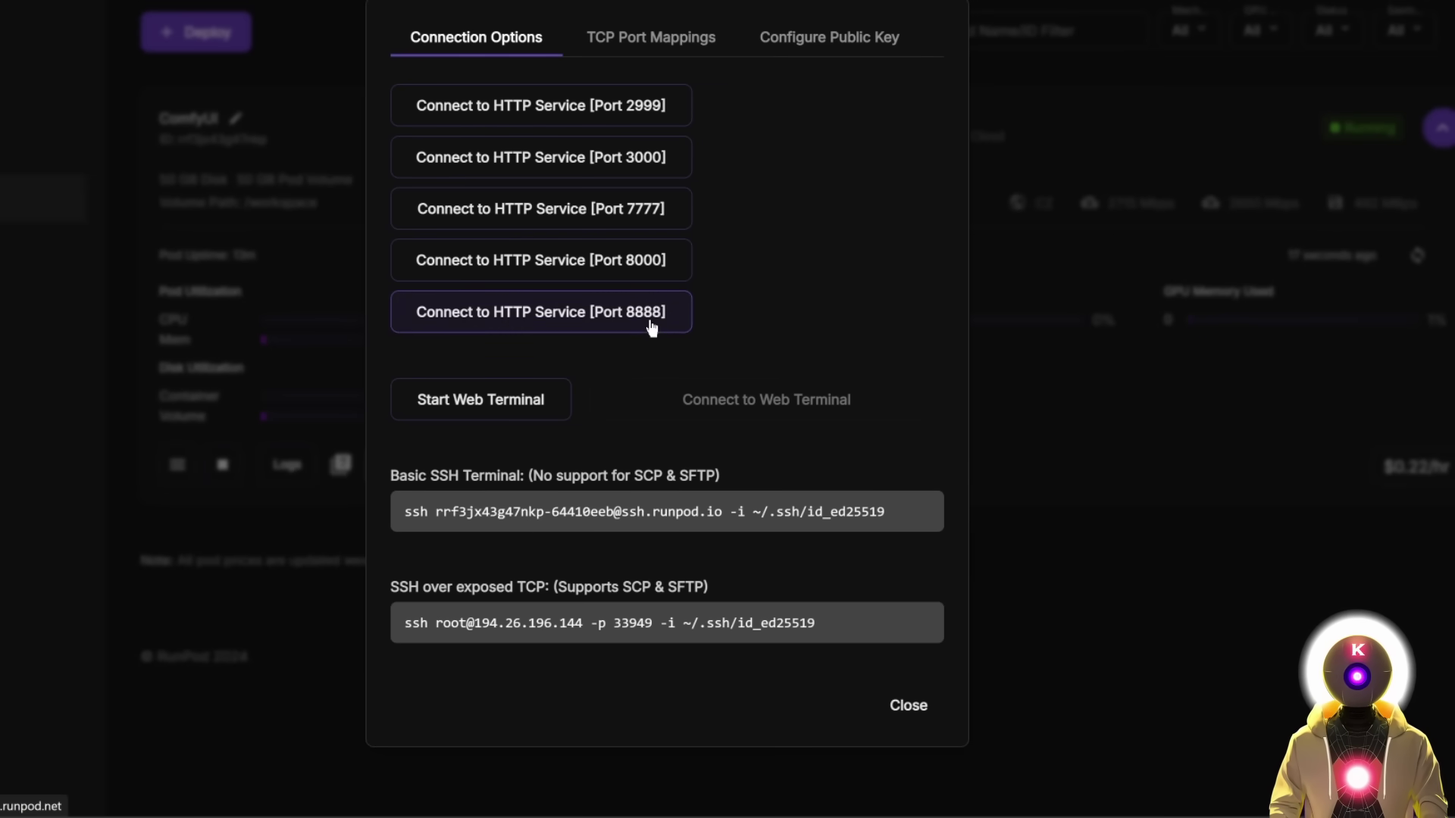
pyautogui.click(651, 328)
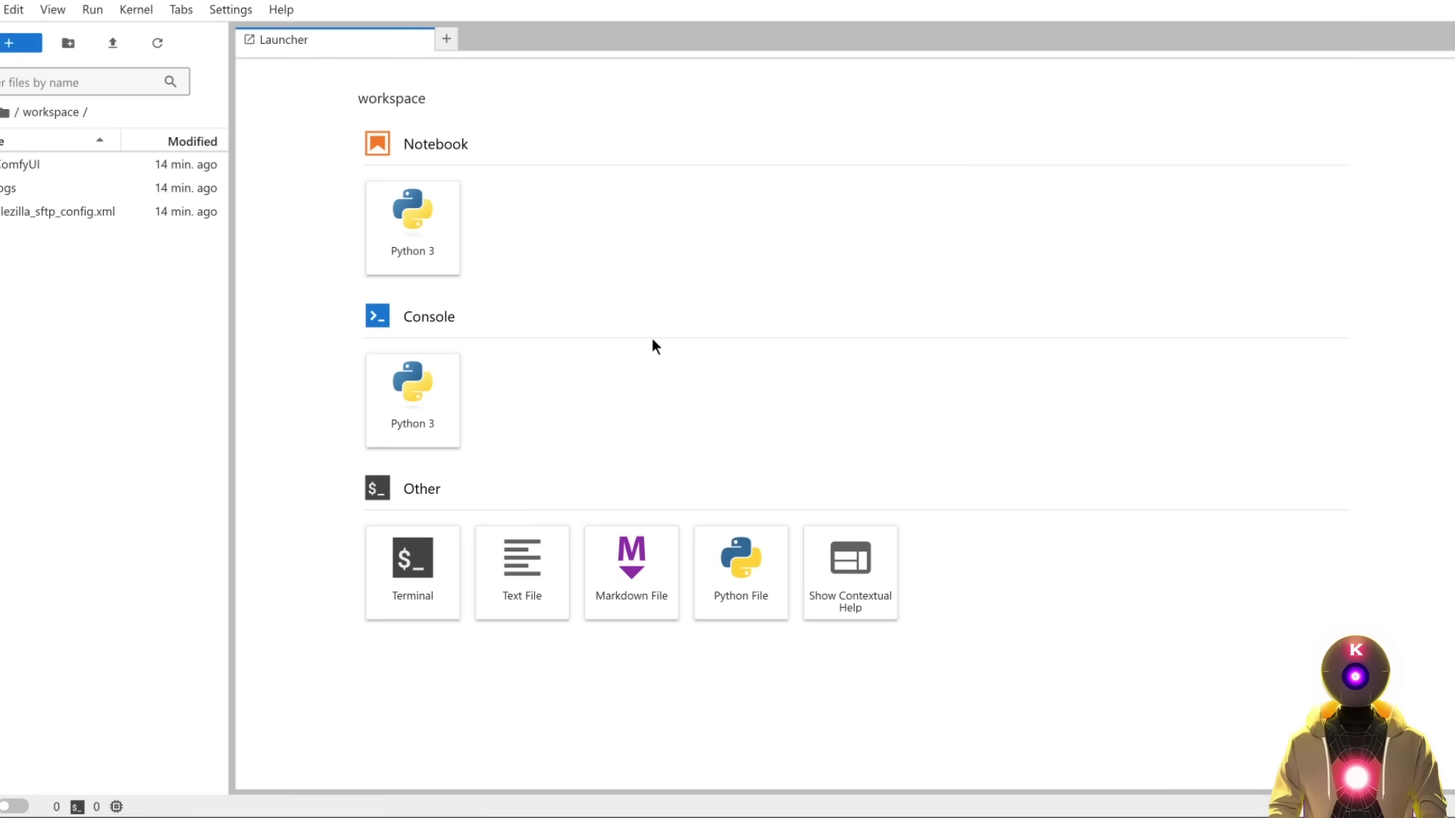
pyautogui.doubleClick(38, 163)
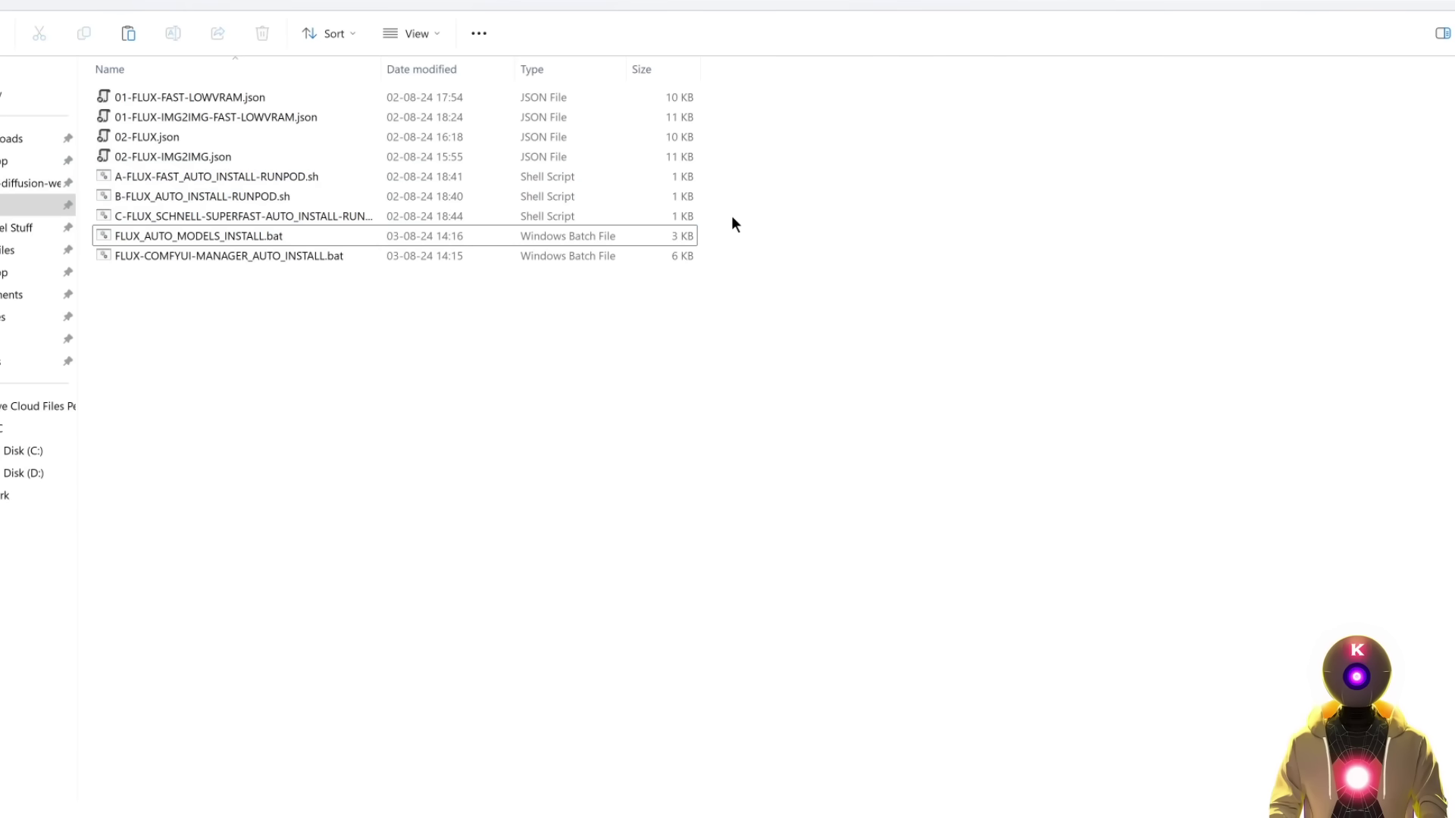
pyautogui.moveTo(730, 217); pyautogui.dragTo(274, 176)
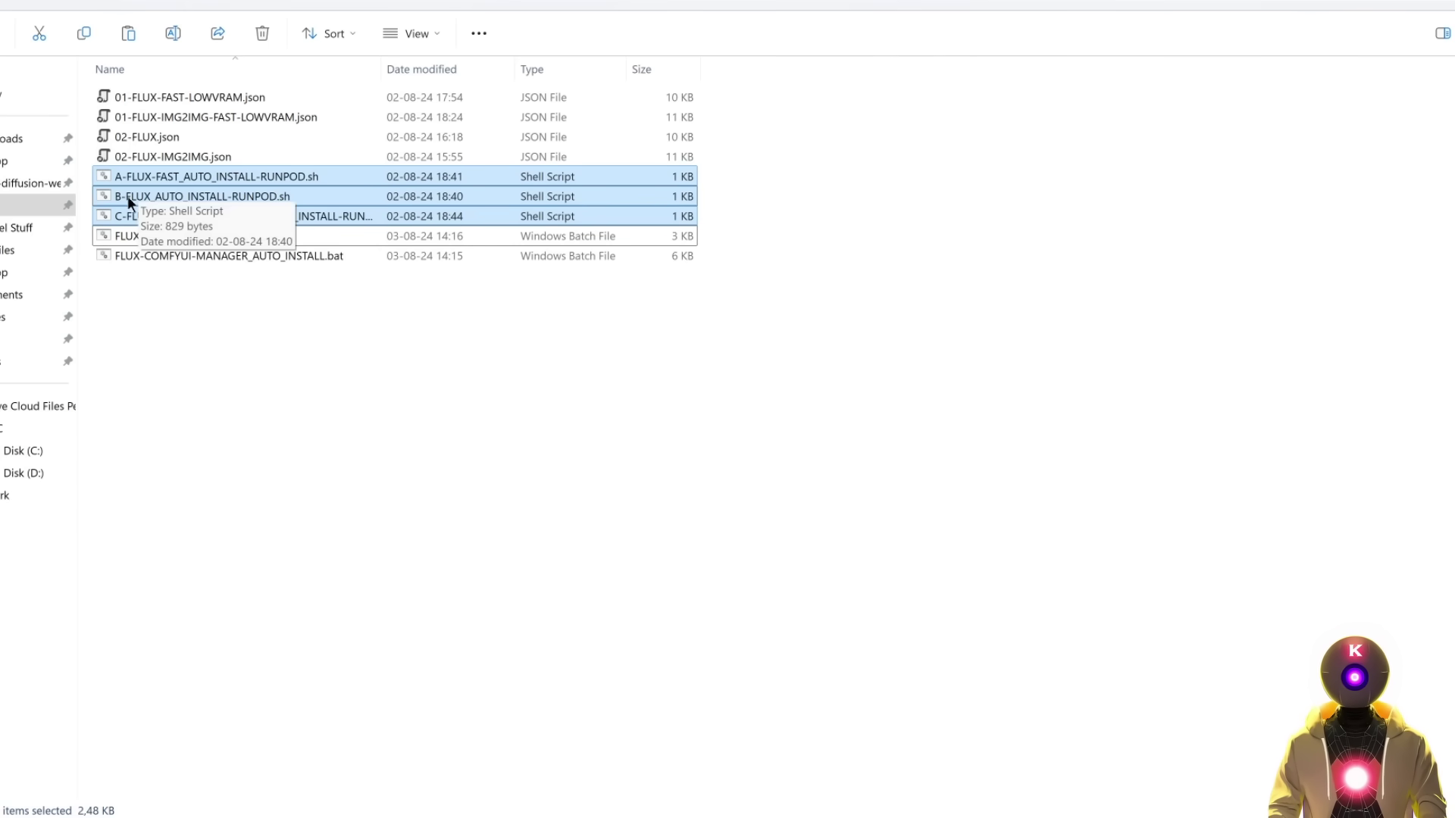
# Review the A, B and C Flux RunPod scripts, then select A-FLUX-FAST_AUTO_INSTALL-RUNPOD.sh
pyautogui.click(136, 179)
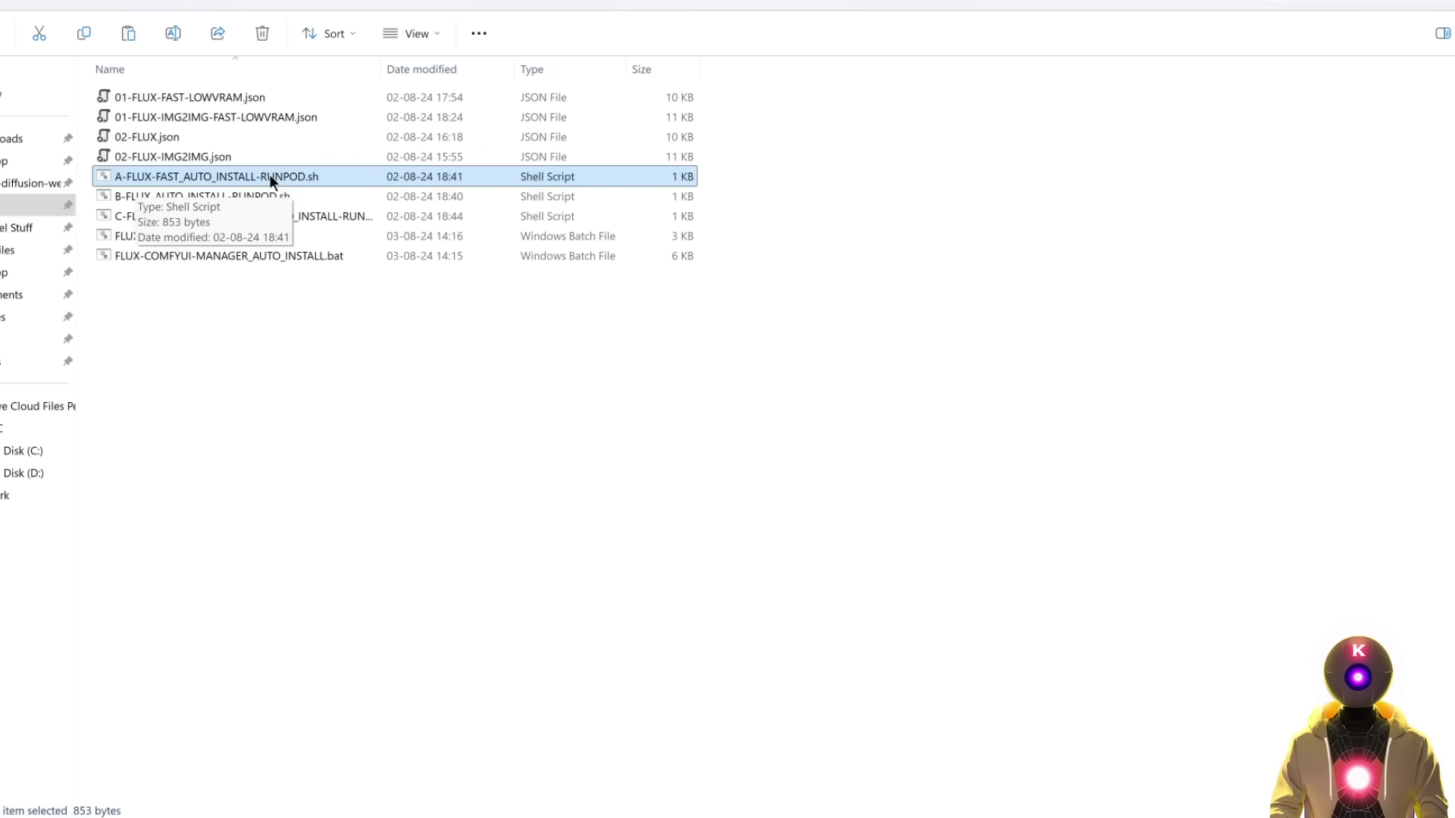
pyautogui.click(121, 200)
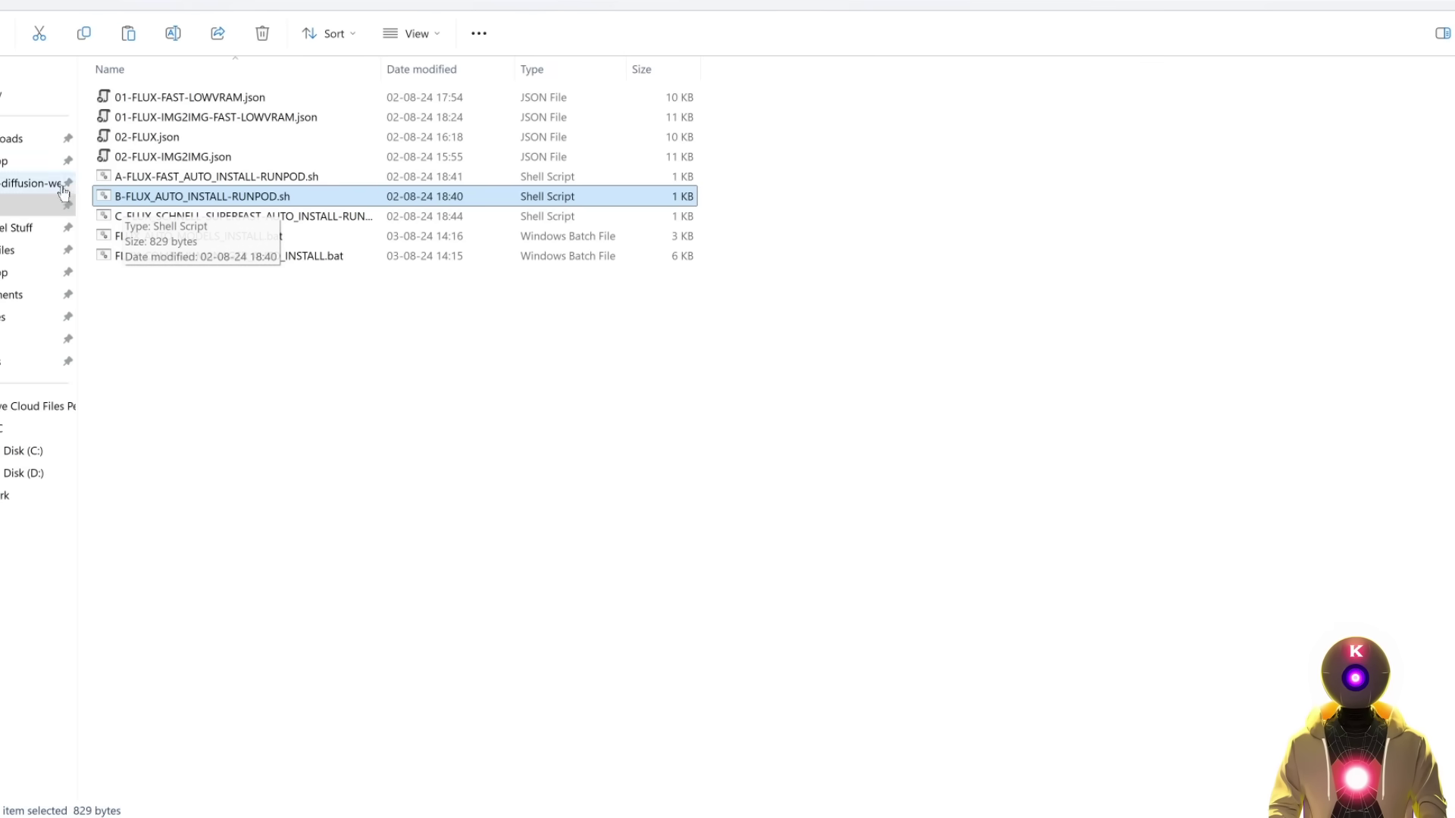
pyautogui.click(121, 221)
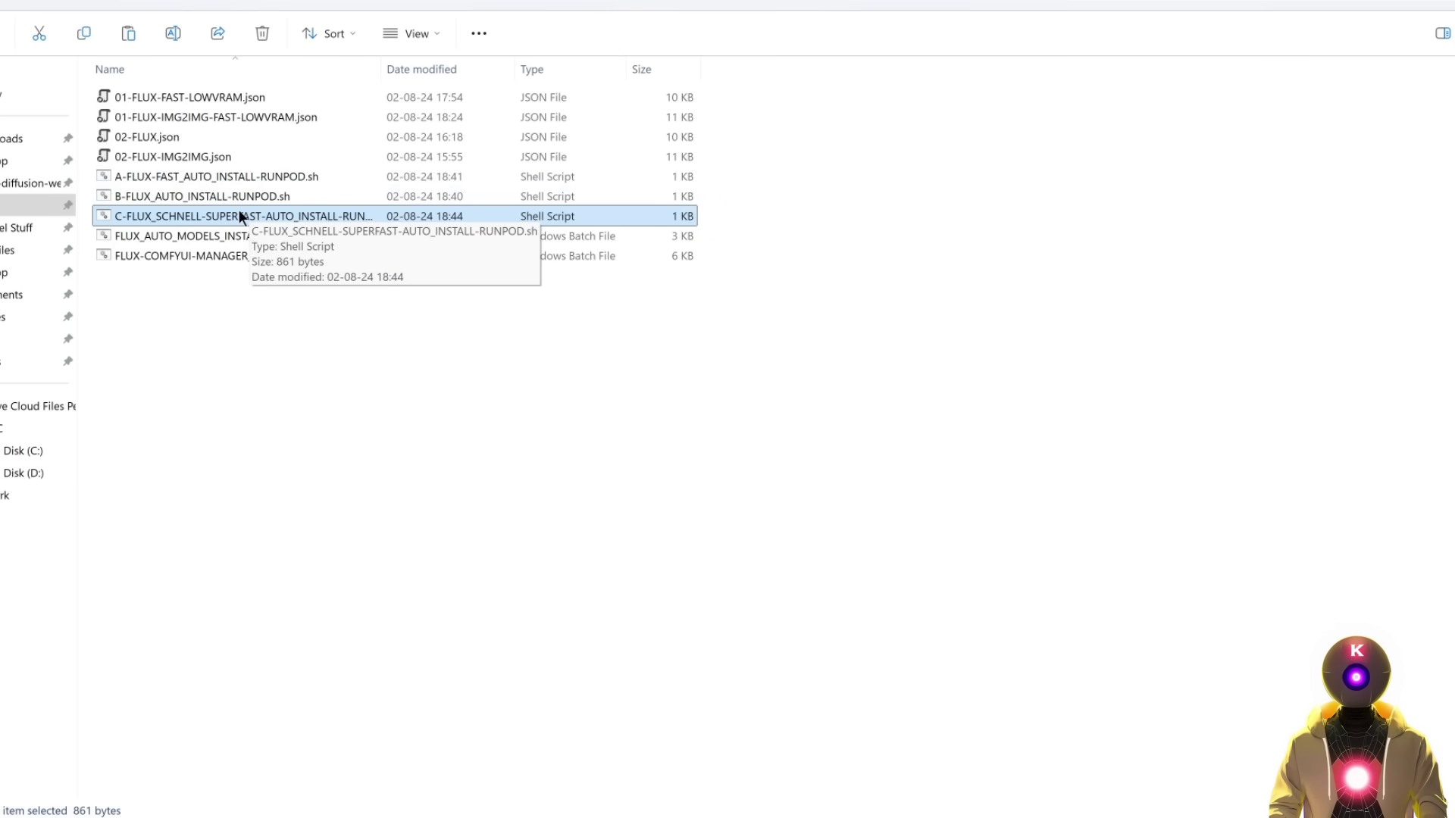
pyautogui.click(152, 176)
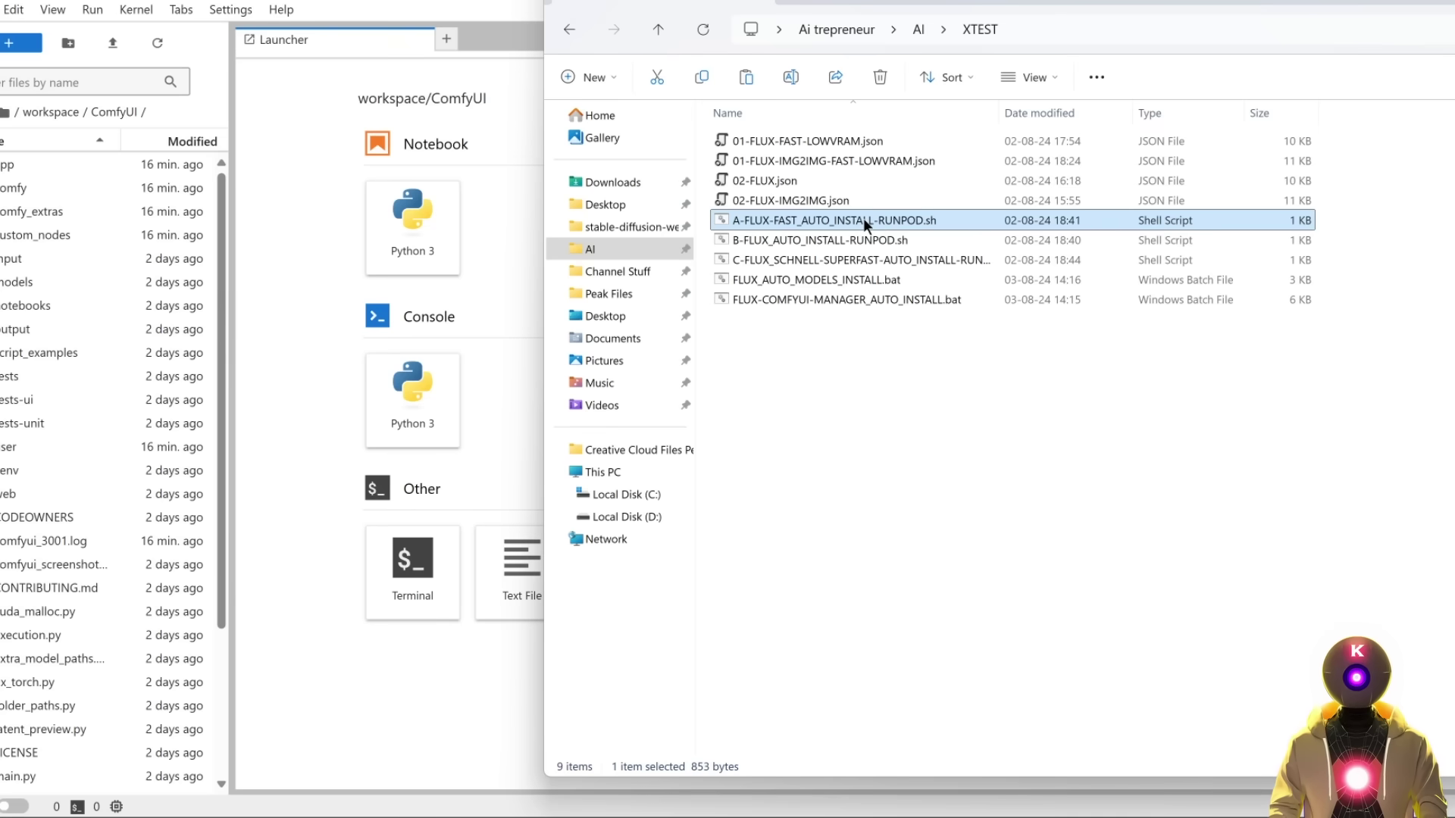
# Upload A-FLUX-FAST_AUTO_INSTALL-RUNPOD.sh to the ComfyUI folder and run it with chmod +x in a terminal
pyautogui.moveTo(863, 218); pyautogui.dragTo(57, 523)
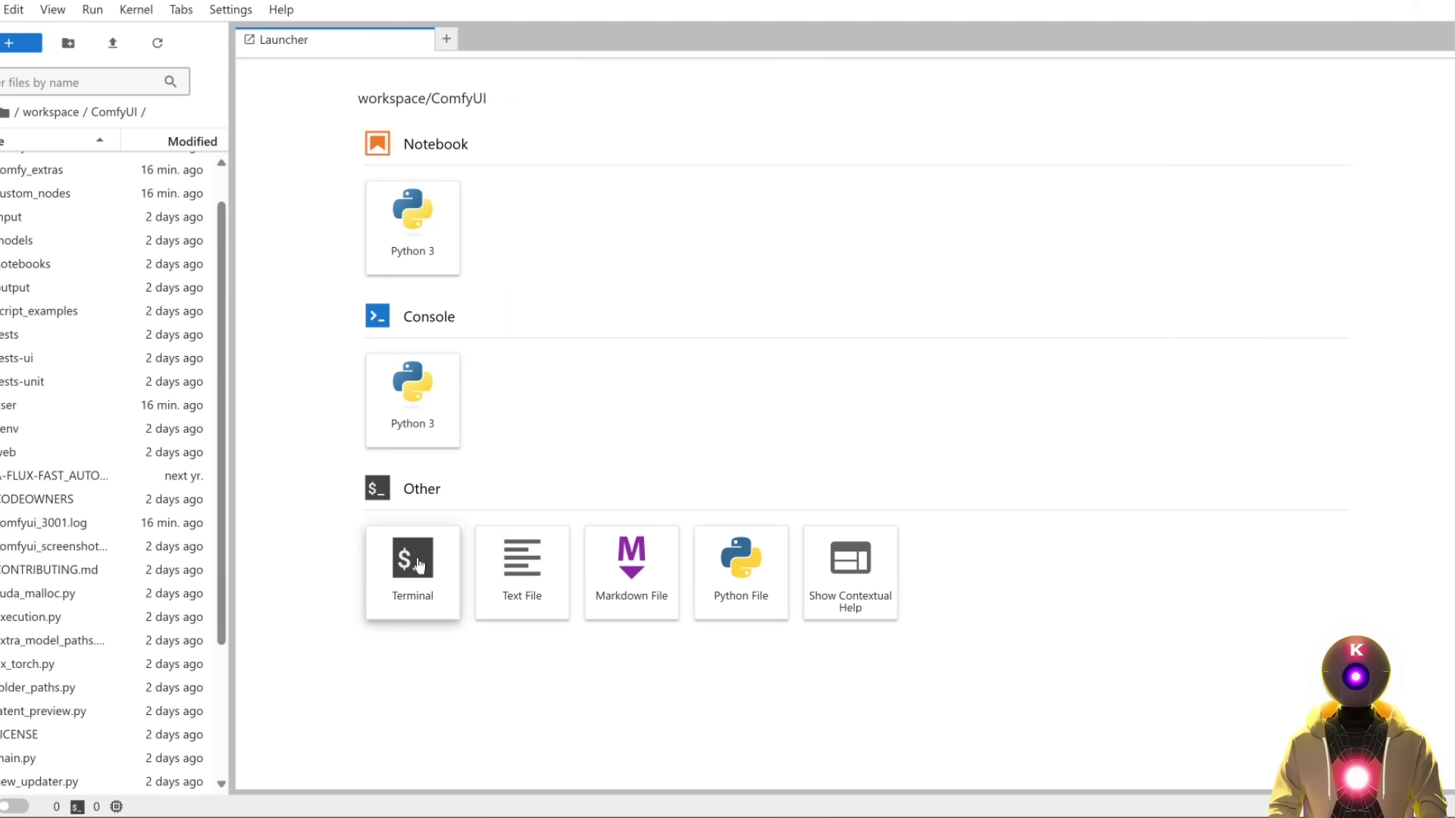
pyautogui.click(413, 591)
pyautogui.write('chmod +x A-FLUX-FAST_AUTO_INSTALL-RUNPOD.sh ./A-FLUX-FAST_AUTO_INSTALL-RUNPOD.sh')
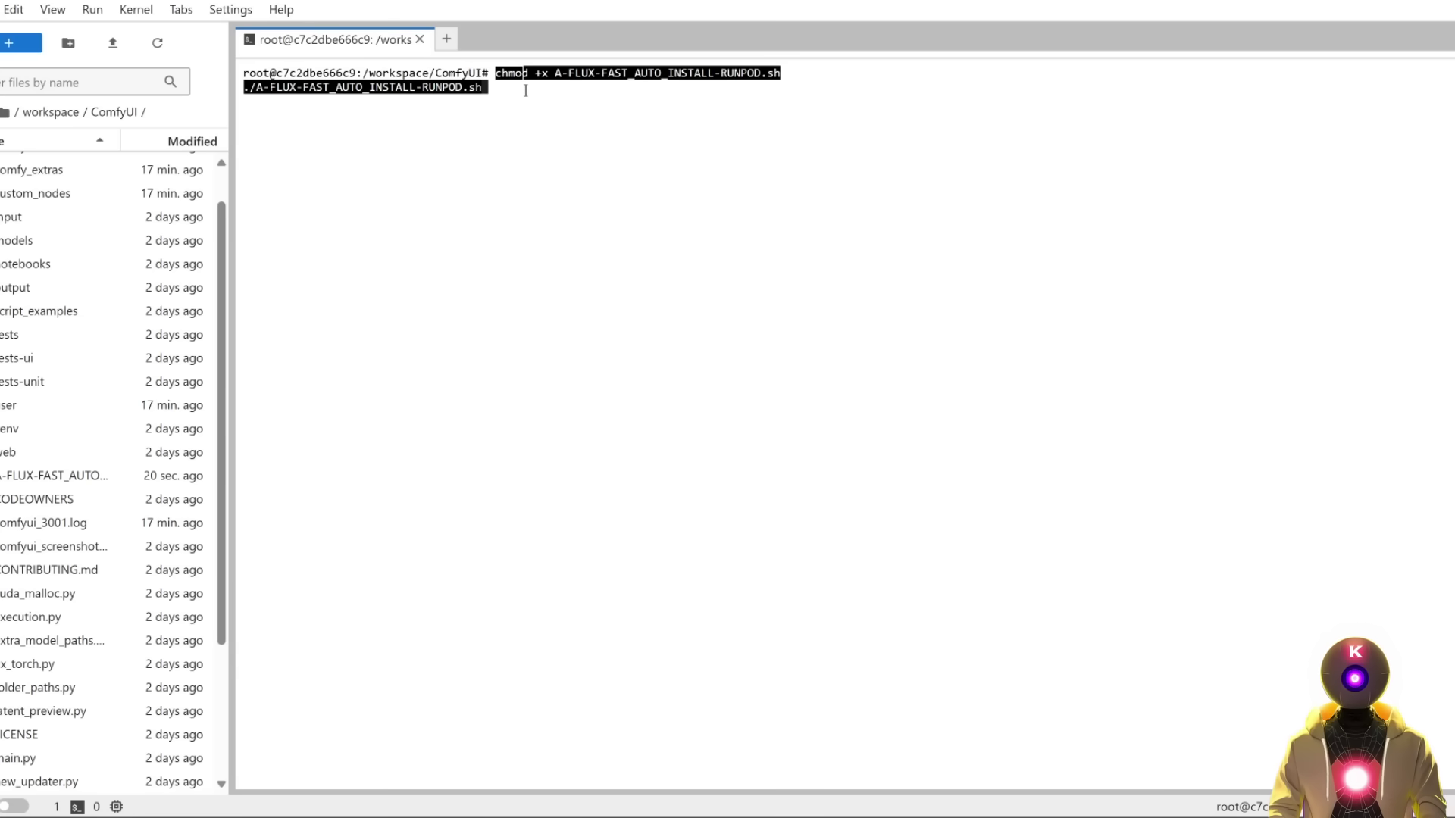
pyautogui.press('Return')
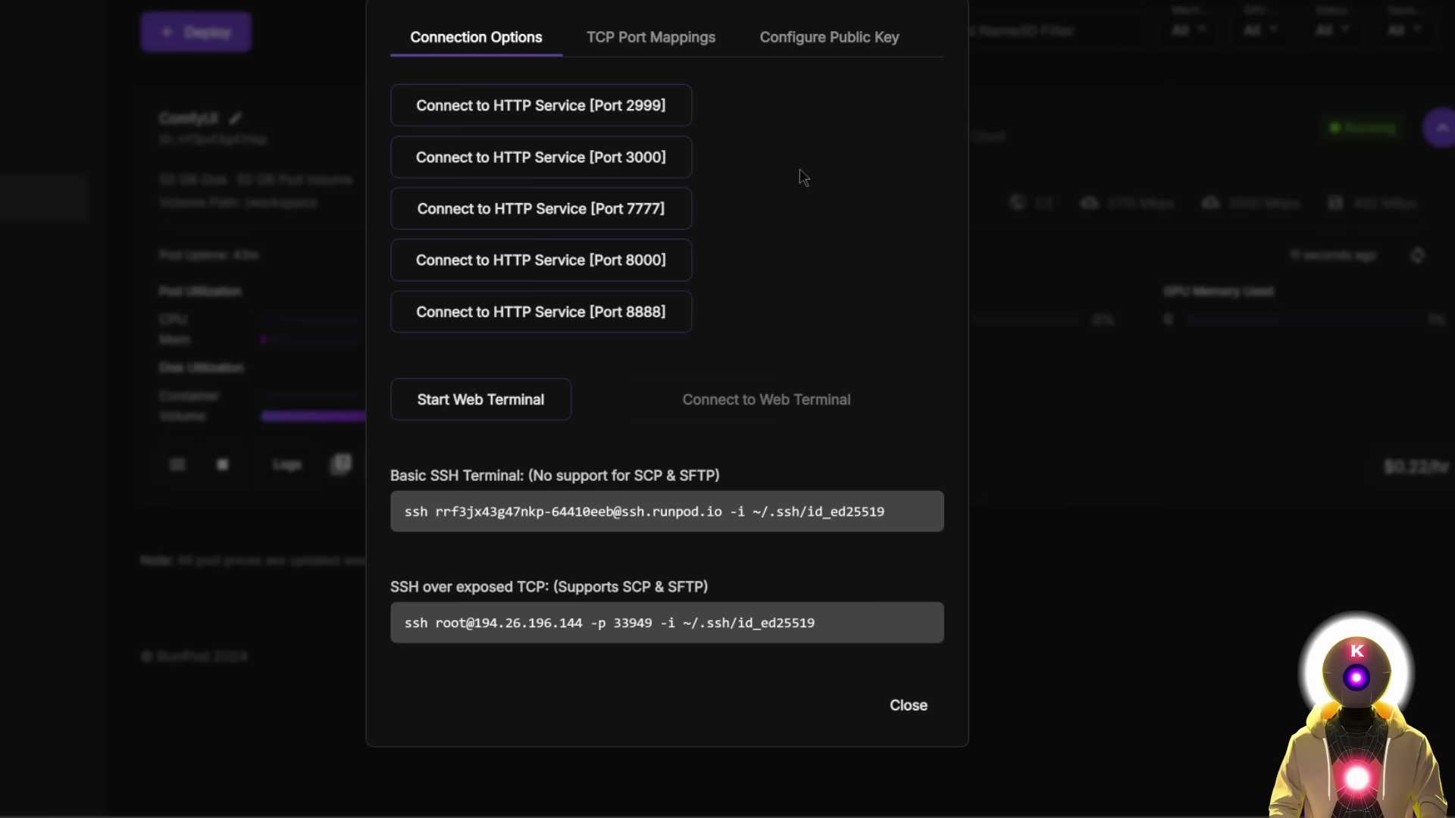
# Open ComfyUI on the pod and load the saved Flux workflow JSON
pyautogui.click(667, 157)
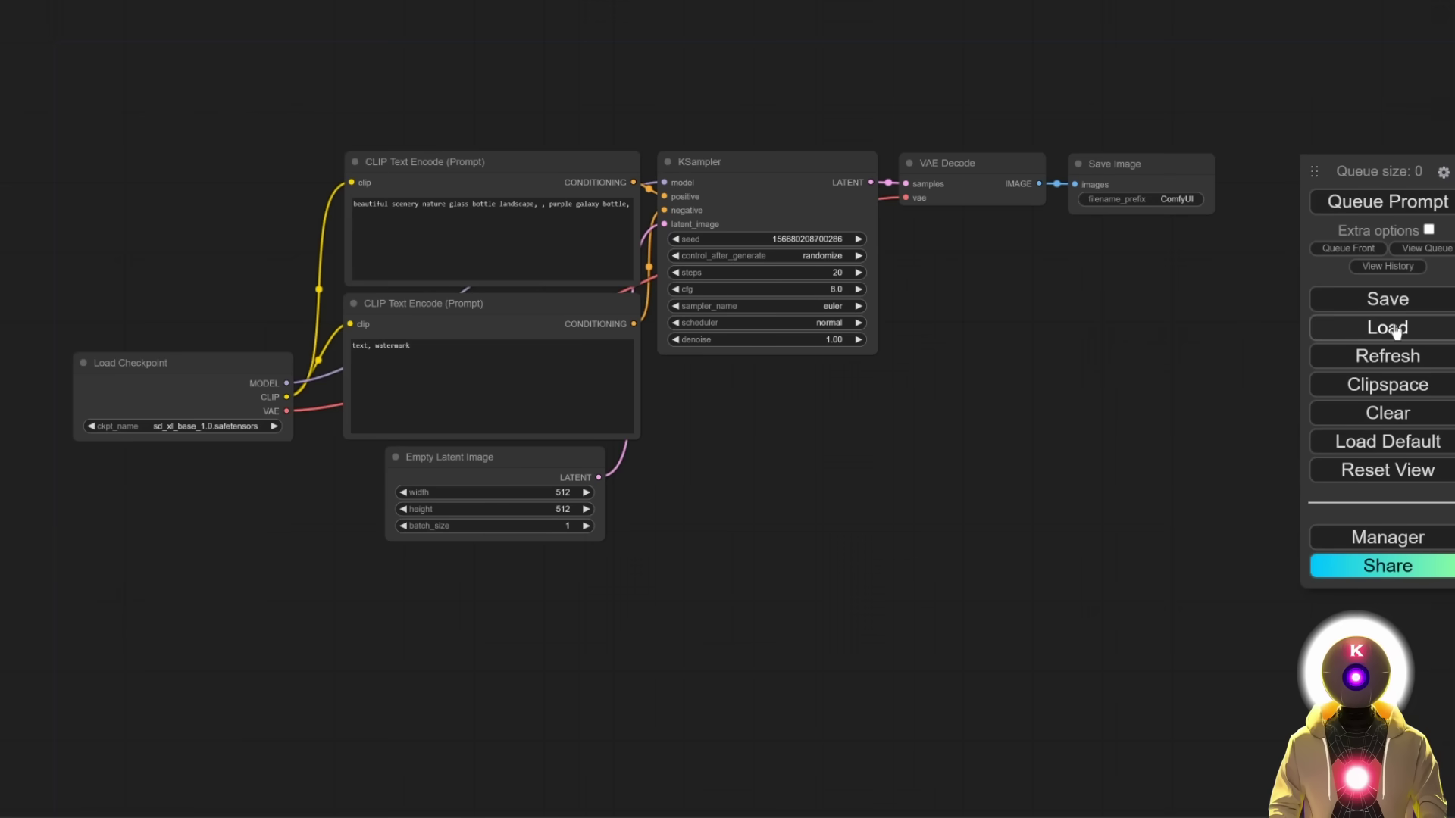
pyautogui.click(1397, 332)
pyautogui.doubleClick(575, 127)
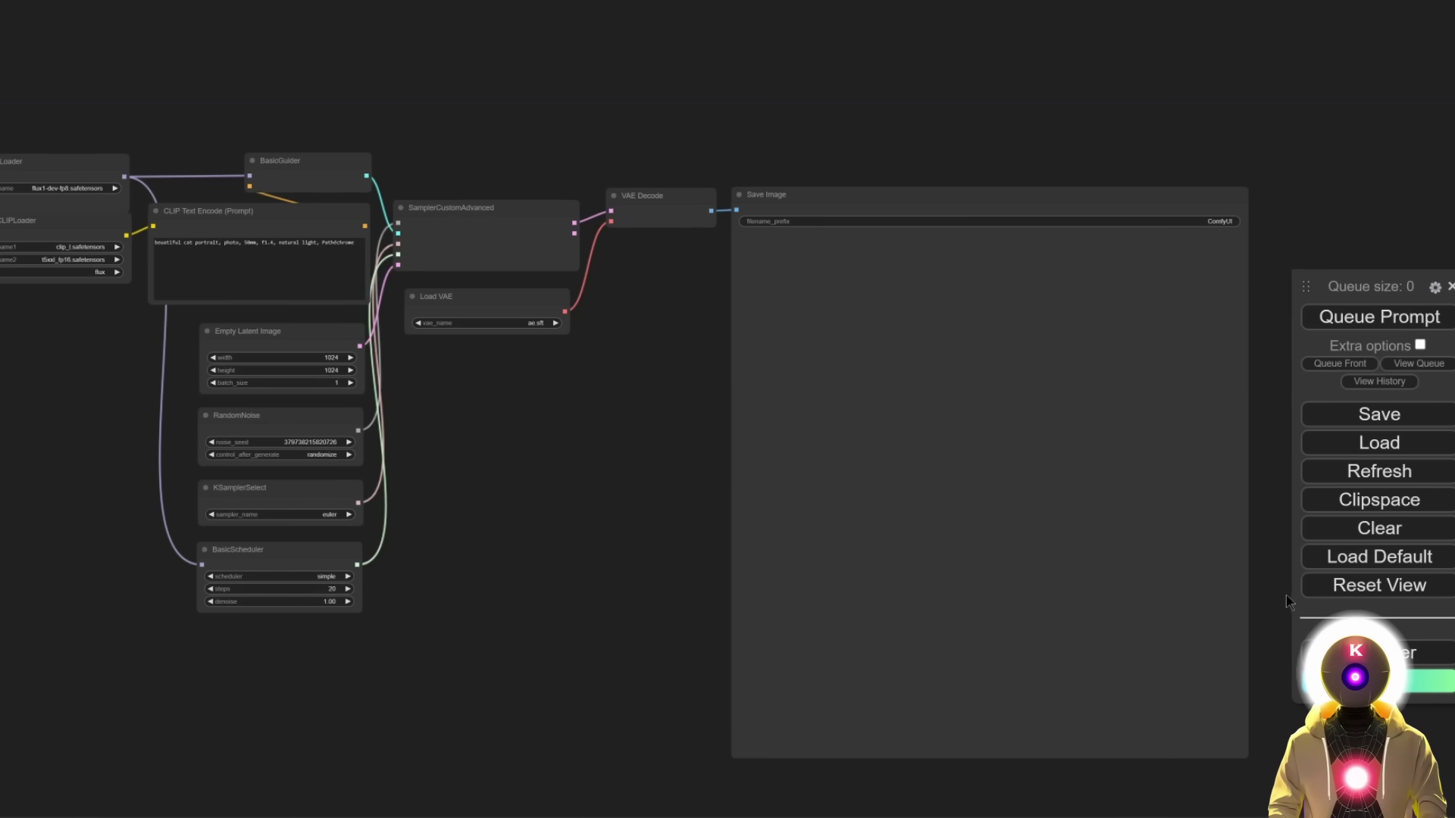
# Update ComfyUI to the latest version through the Manager and reboot the server
pyautogui.click(1365, 652)
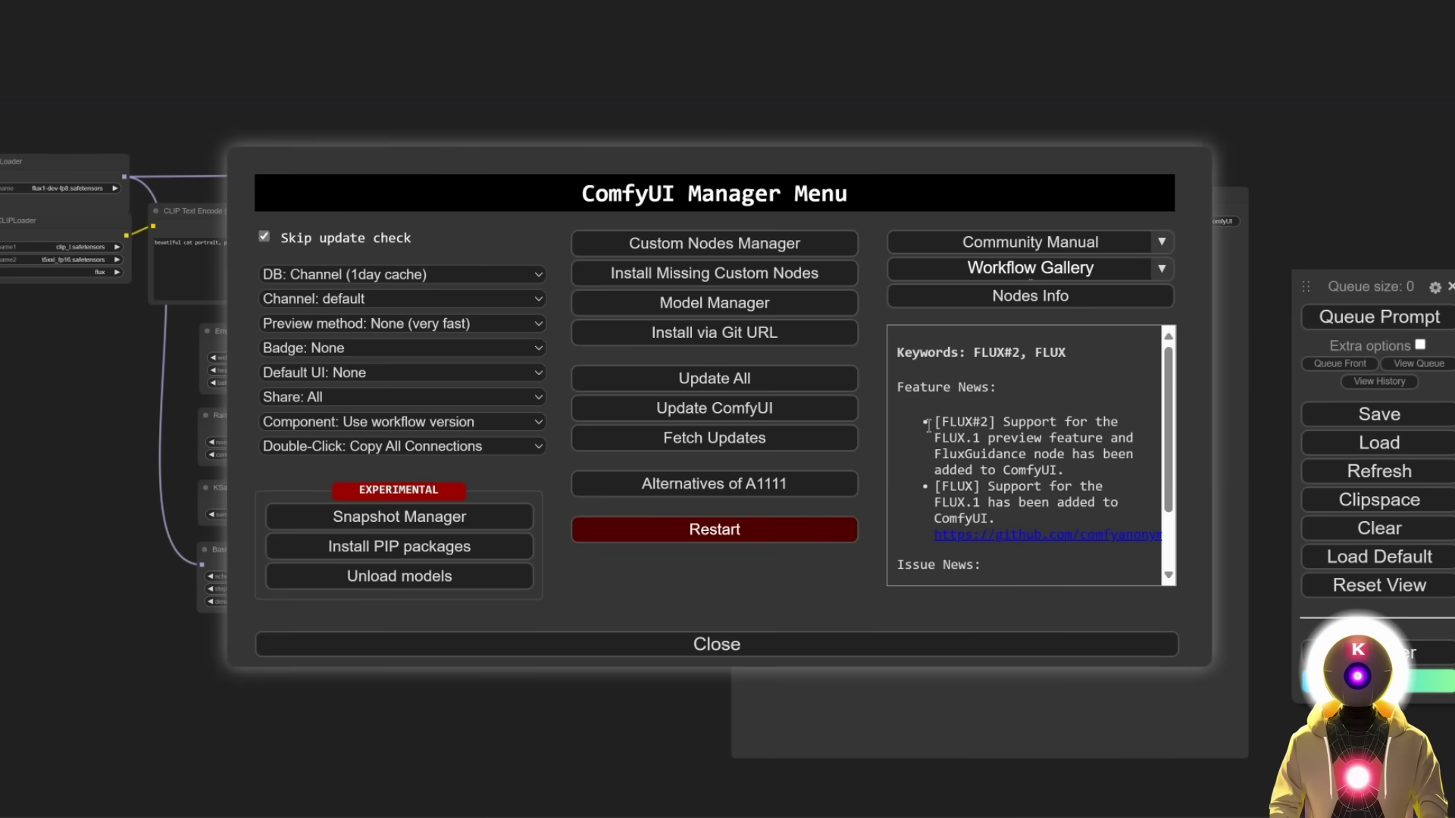
pyautogui.click(739, 413)
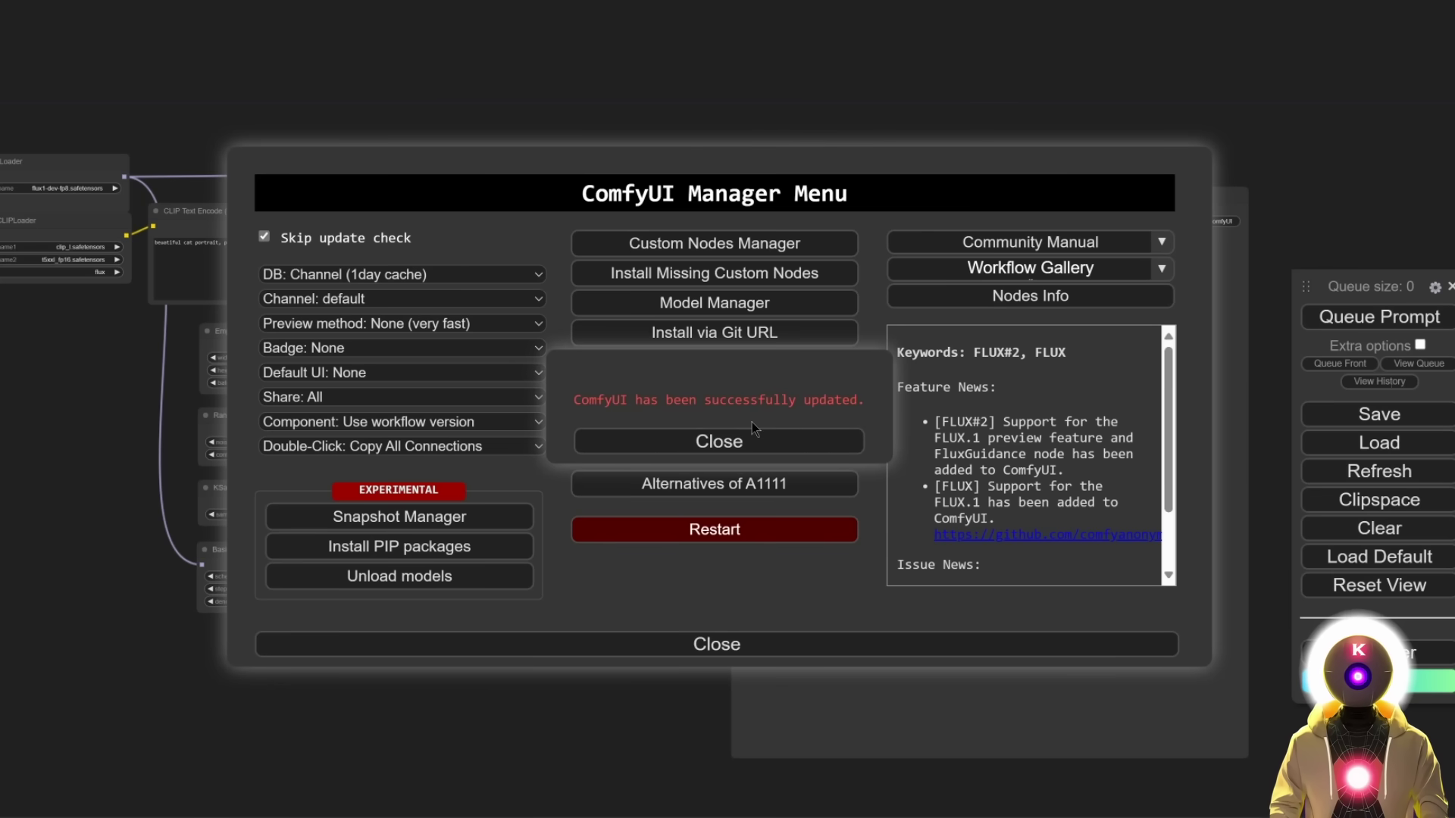
pyautogui.click(727, 443)
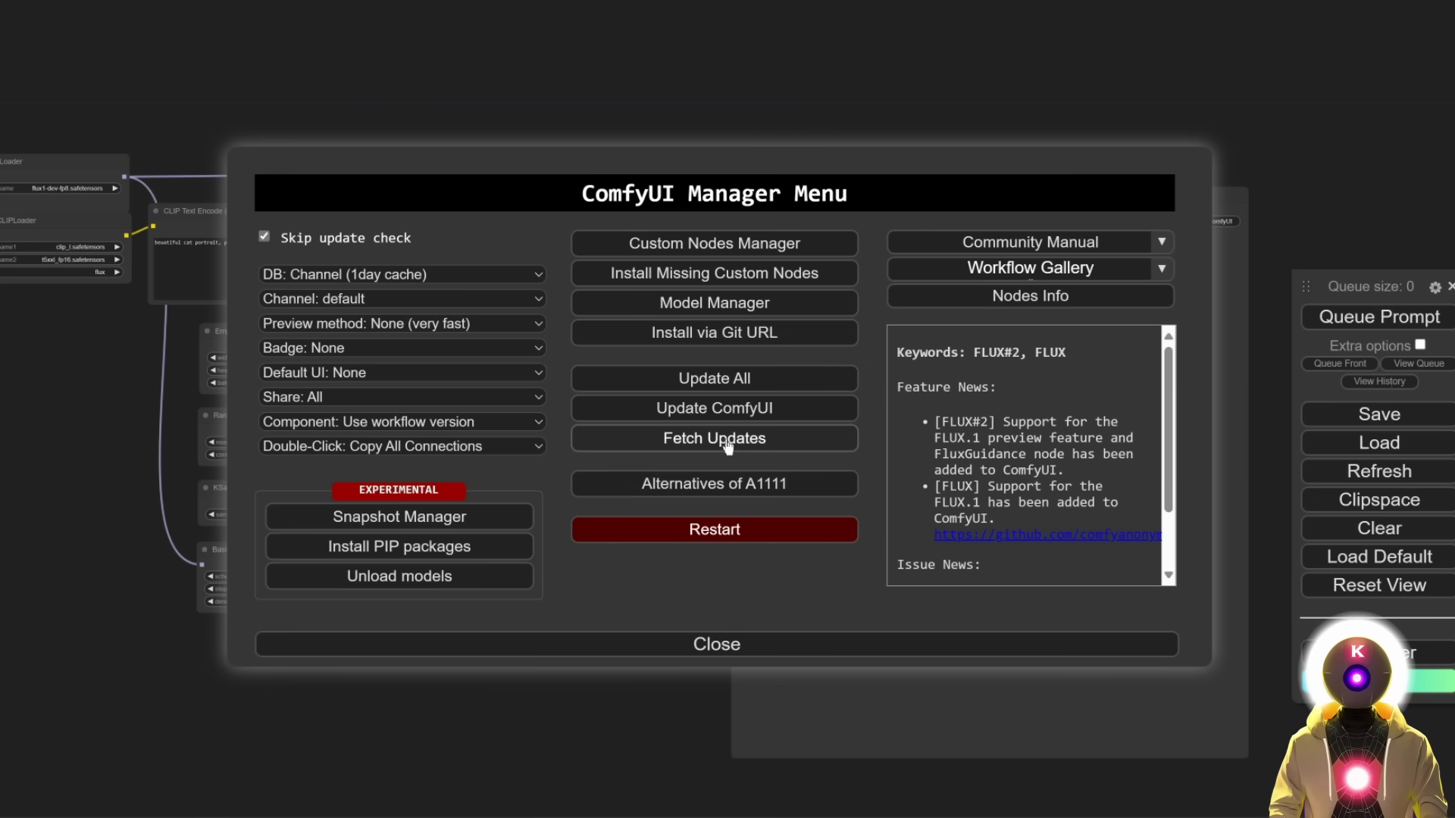
pyautogui.click(734, 530)
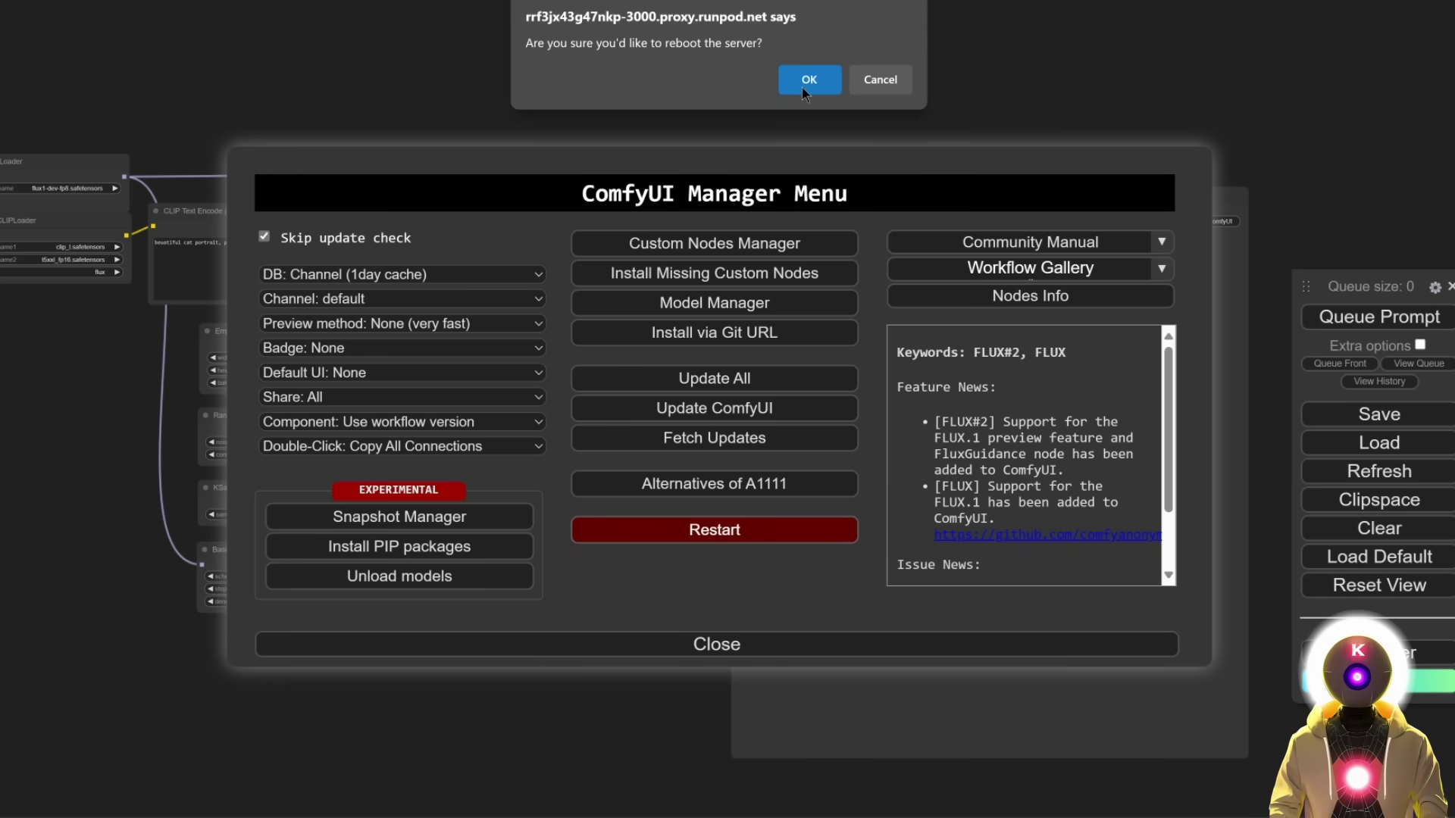
pyautogui.click(801, 88)
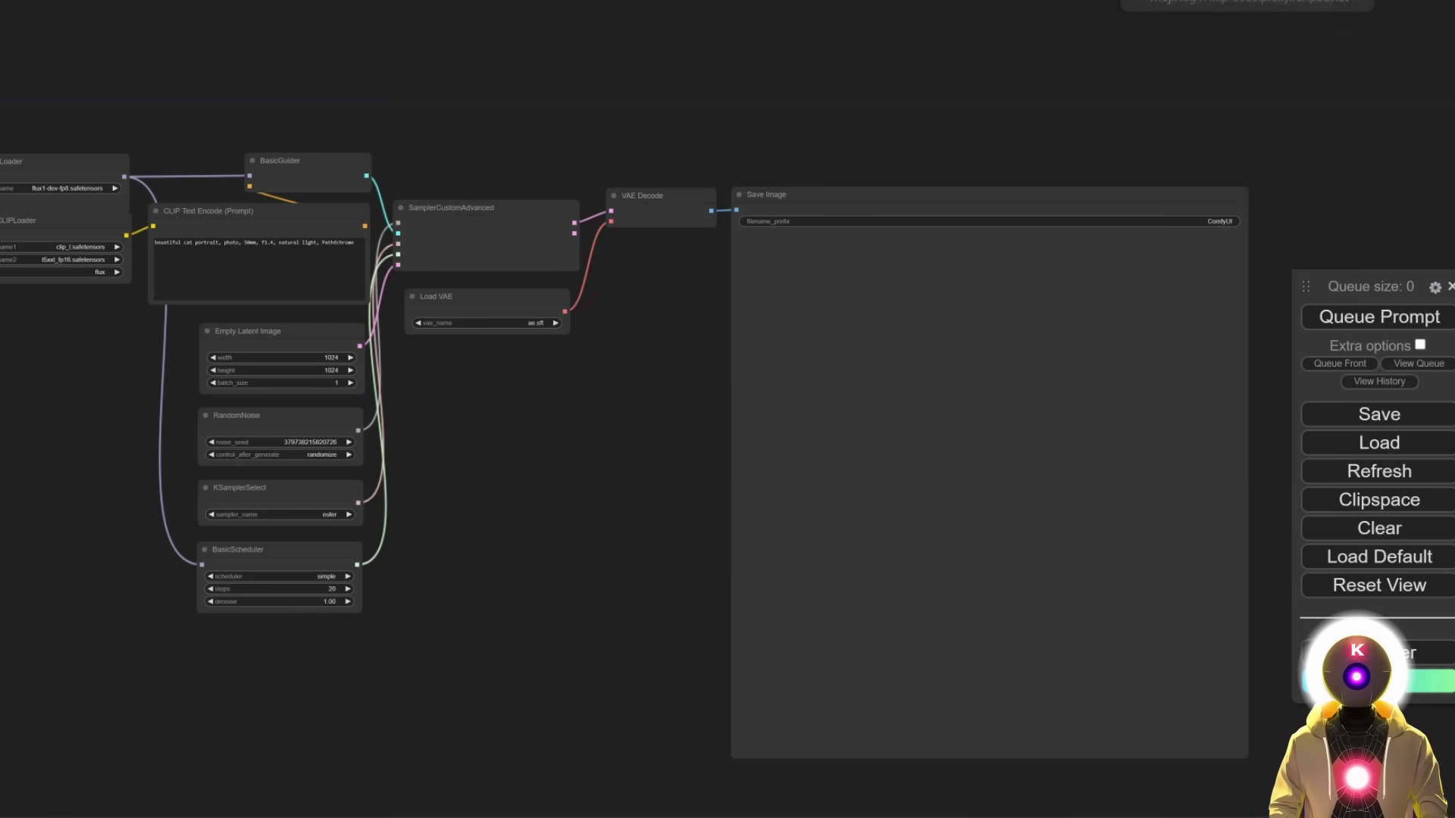
# Reconnect to the pod's ComfyUI web interface on port 3000
pyautogui.click(1159, 6)
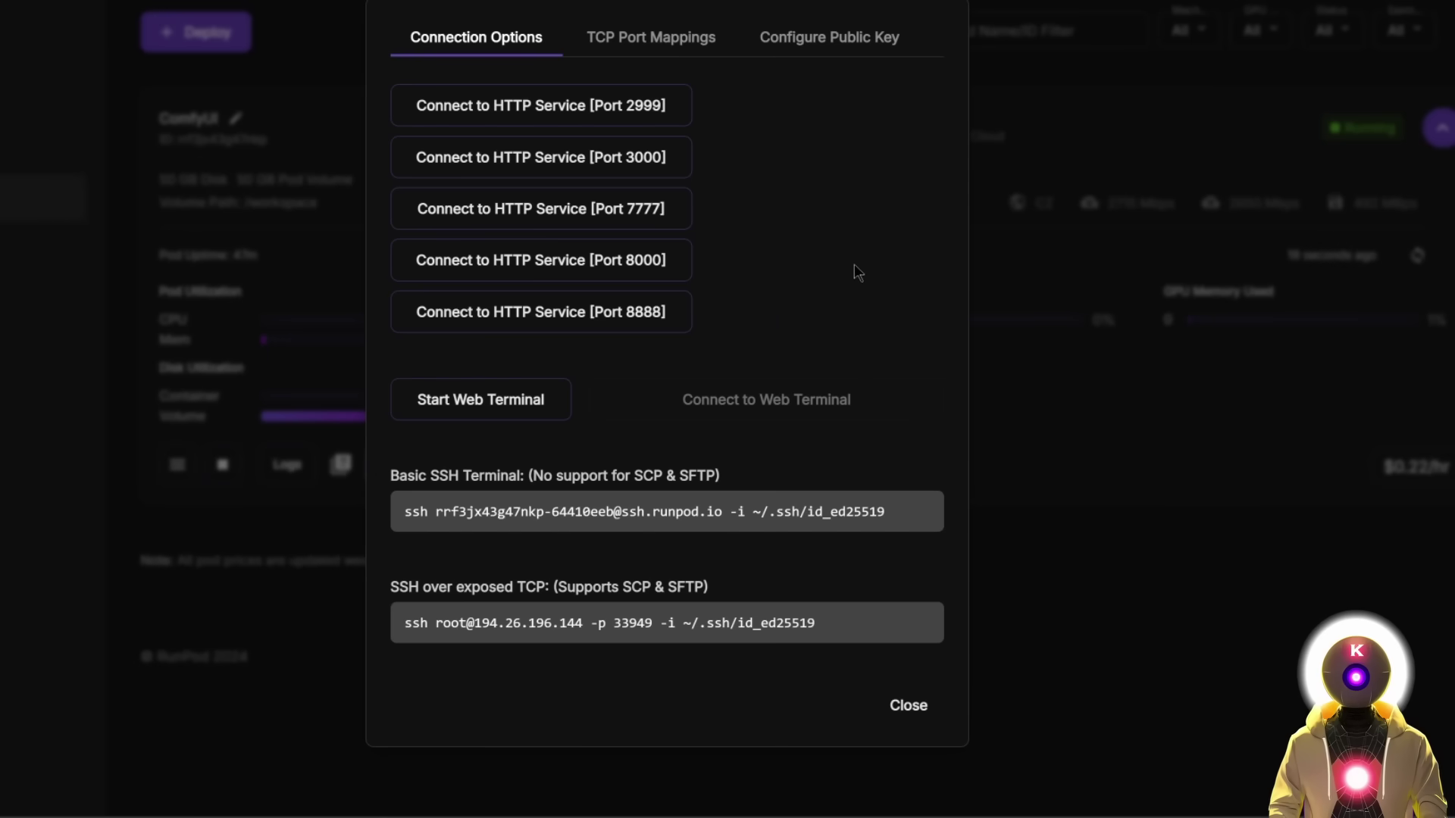
pyautogui.click(594, 157)
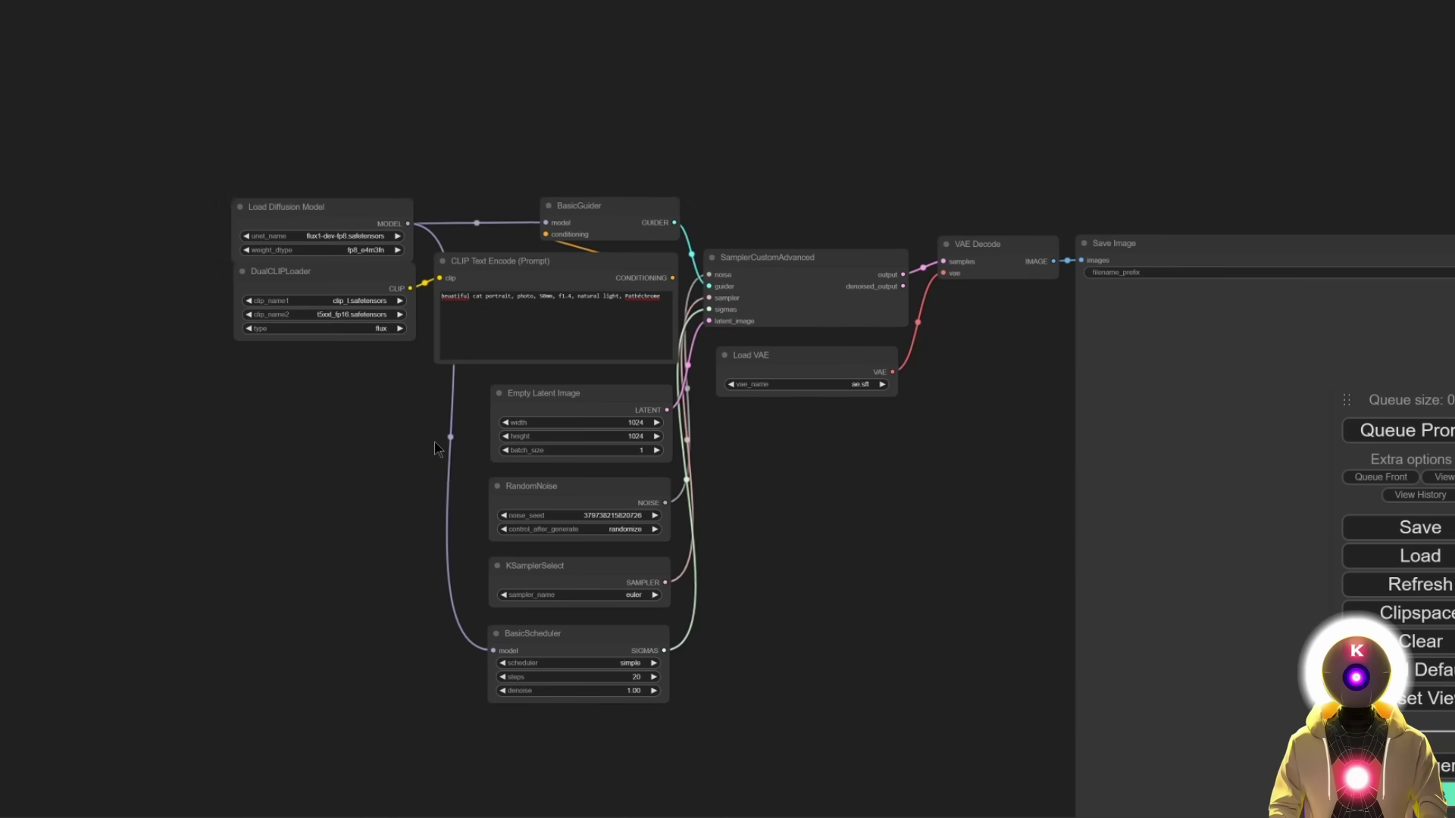
pyautogui.scroll(6, 455, 195)
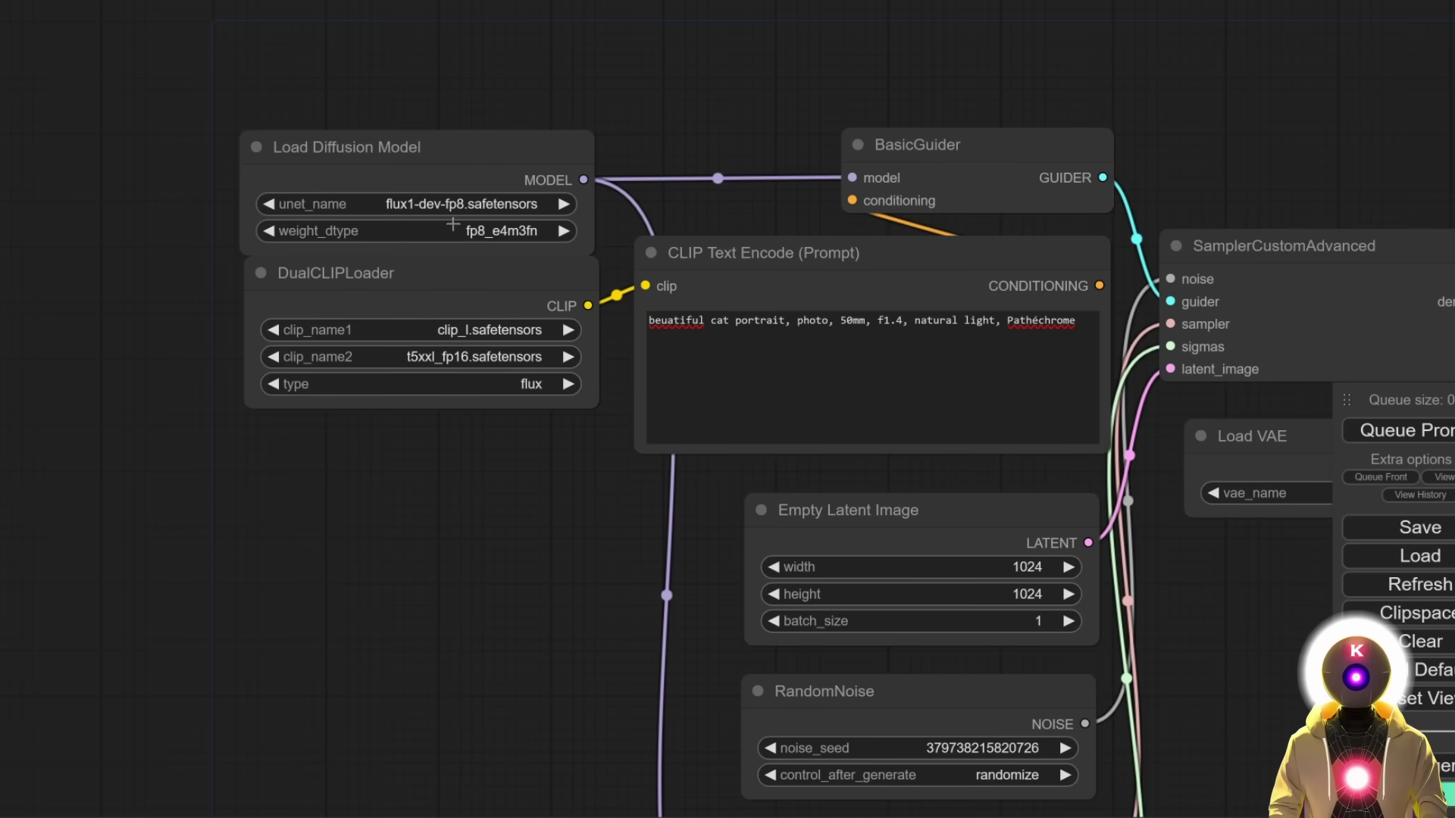
# Set clip_name2 to t5xxl_fp8_e4m3fn, fix the 'beautiful' typo, and generate the cat portrait
pyautogui.click(568, 357)
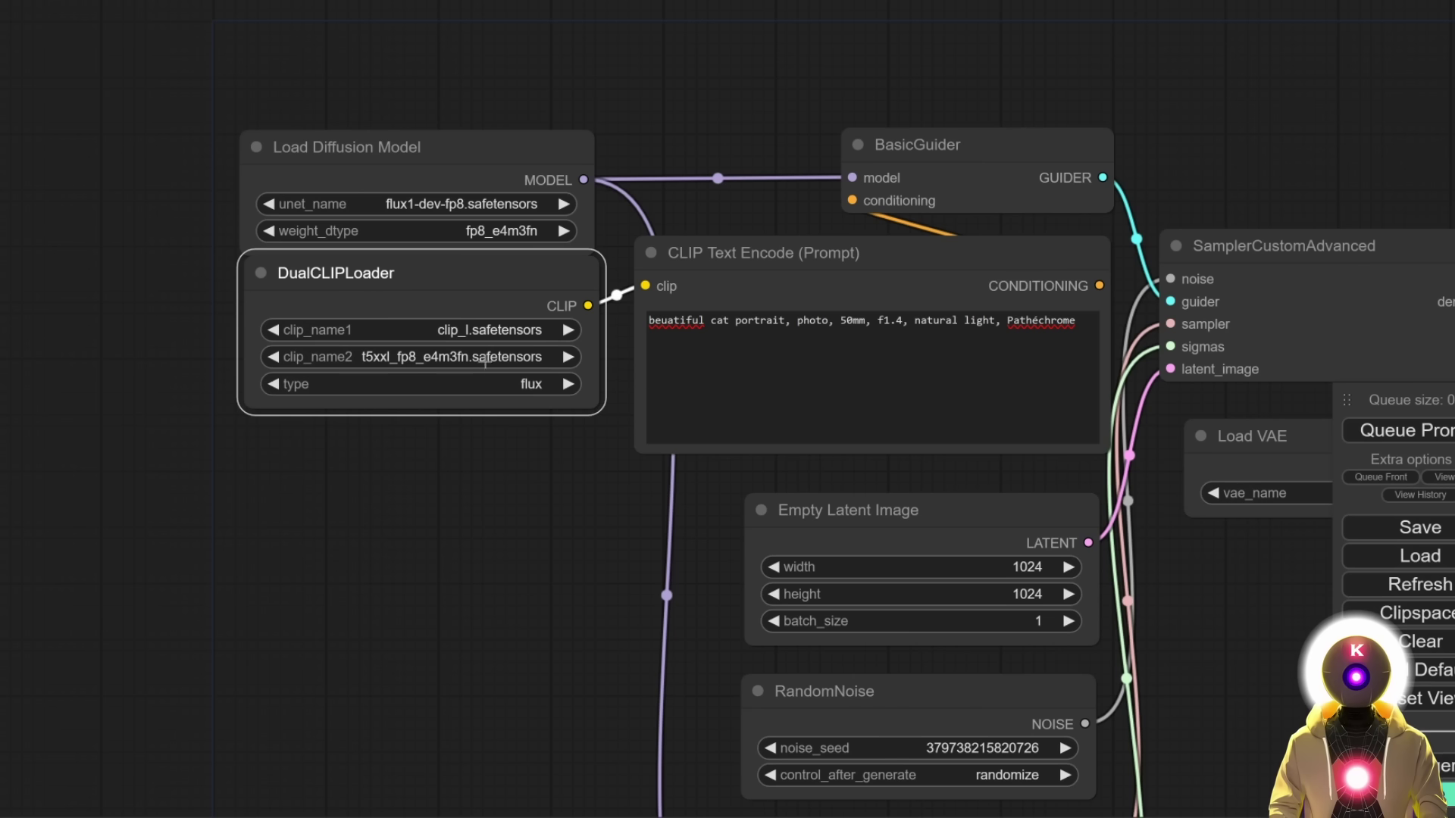
pyautogui.click(811, 334)
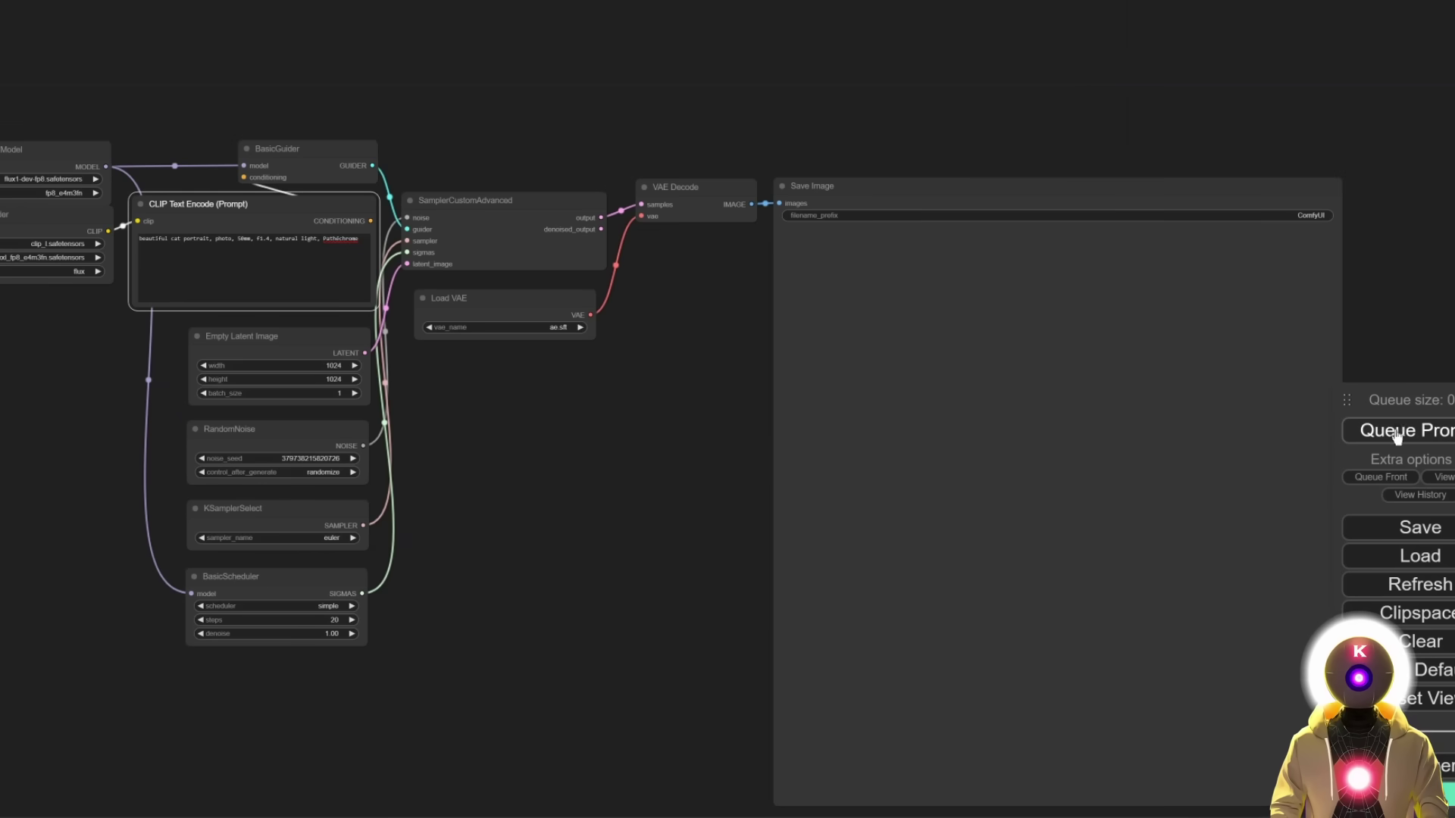
pyautogui.click(1364, 430)
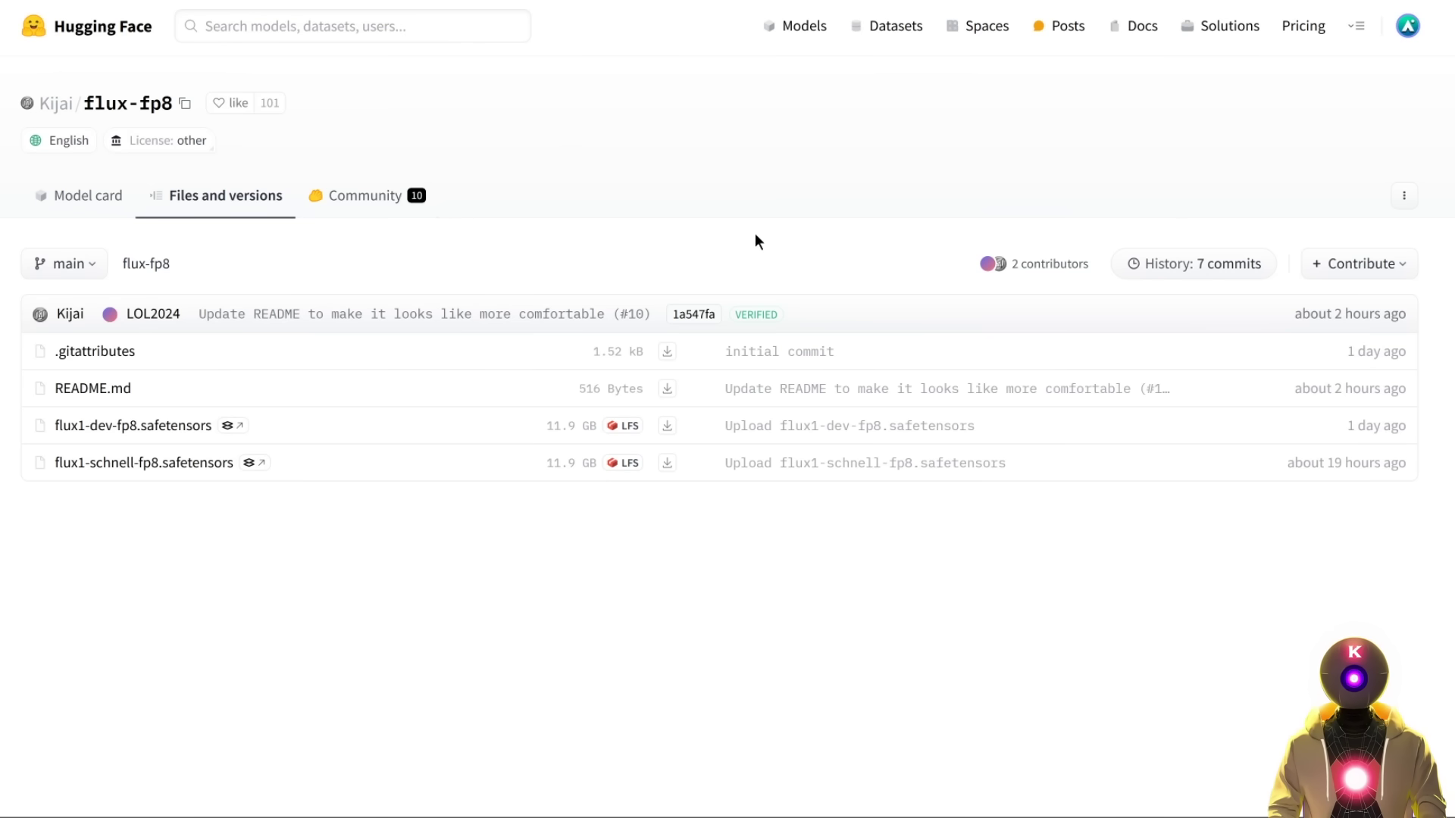
# Copy the download link from the flux1-schnell-fp8.safetensors row on Hugging Face
pyautogui.rightClick(667, 463)
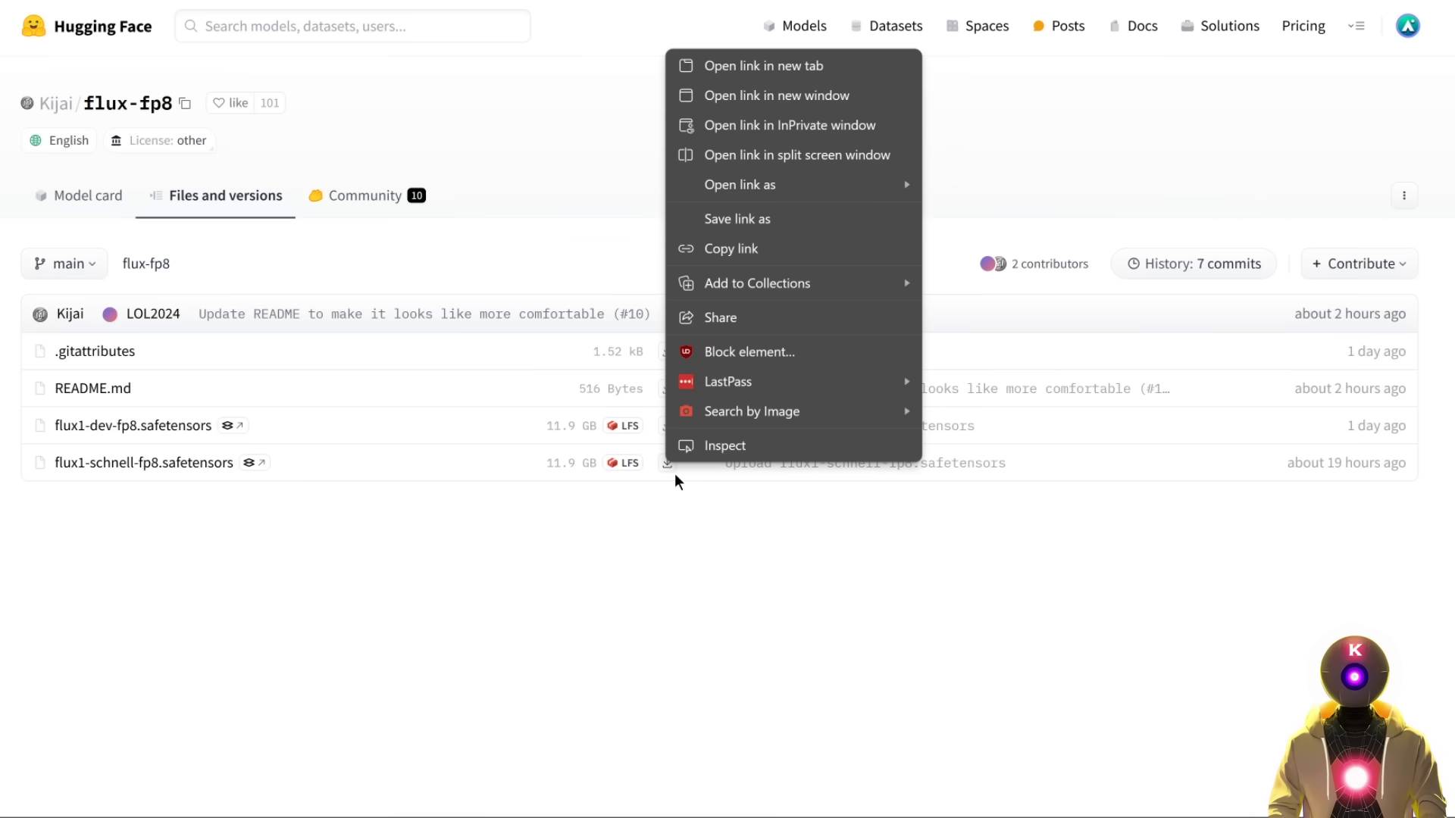
pyautogui.click(726, 248)
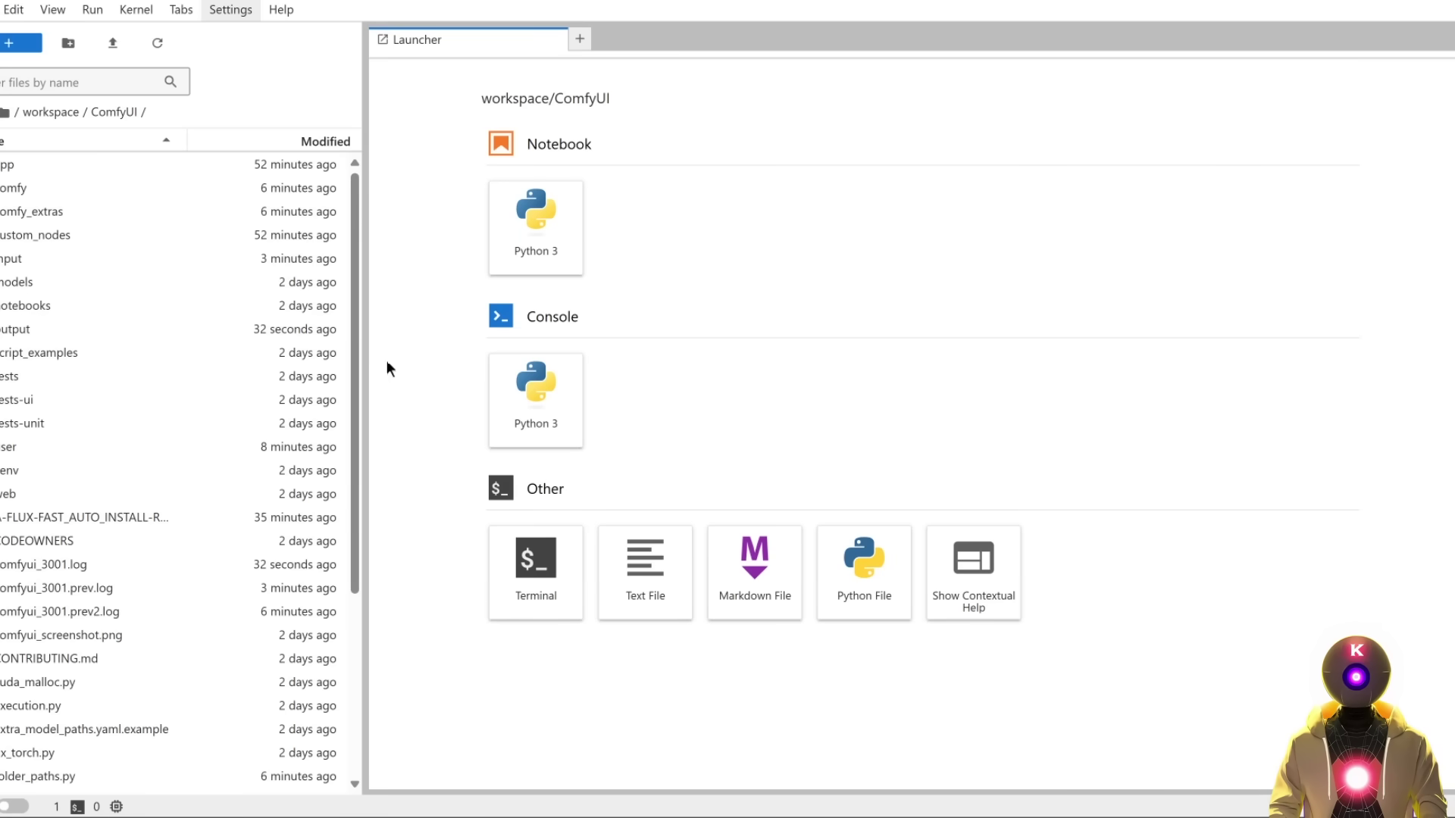
# In a terminal in models/unet, curl -L -o flux1-schnell-fp8.safetensors using the pasted Hugging Face URL
pyautogui.doubleClick(27, 281)
pyautogui.doubleClick(12, 451)
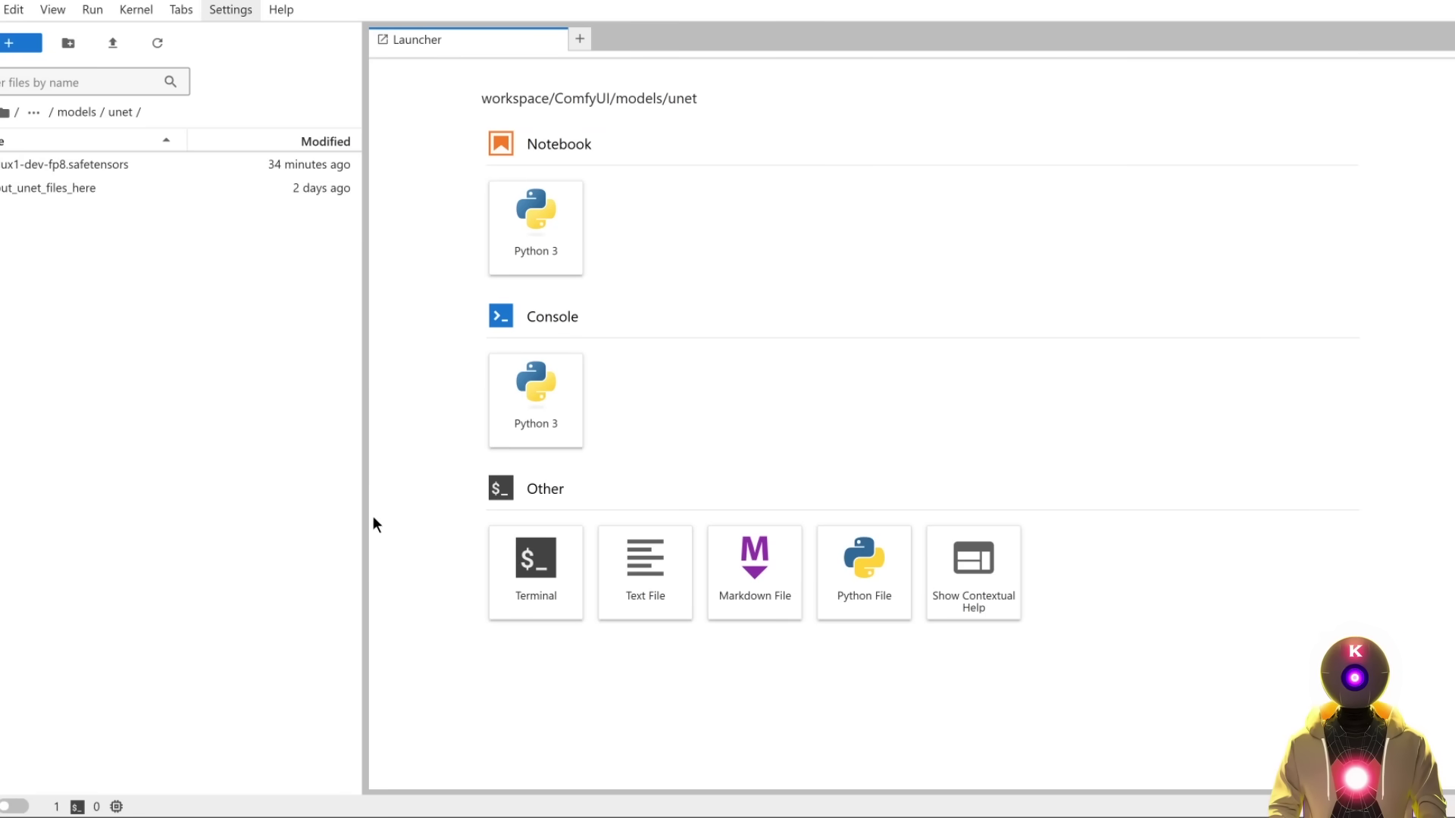
pyautogui.click(542, 578)
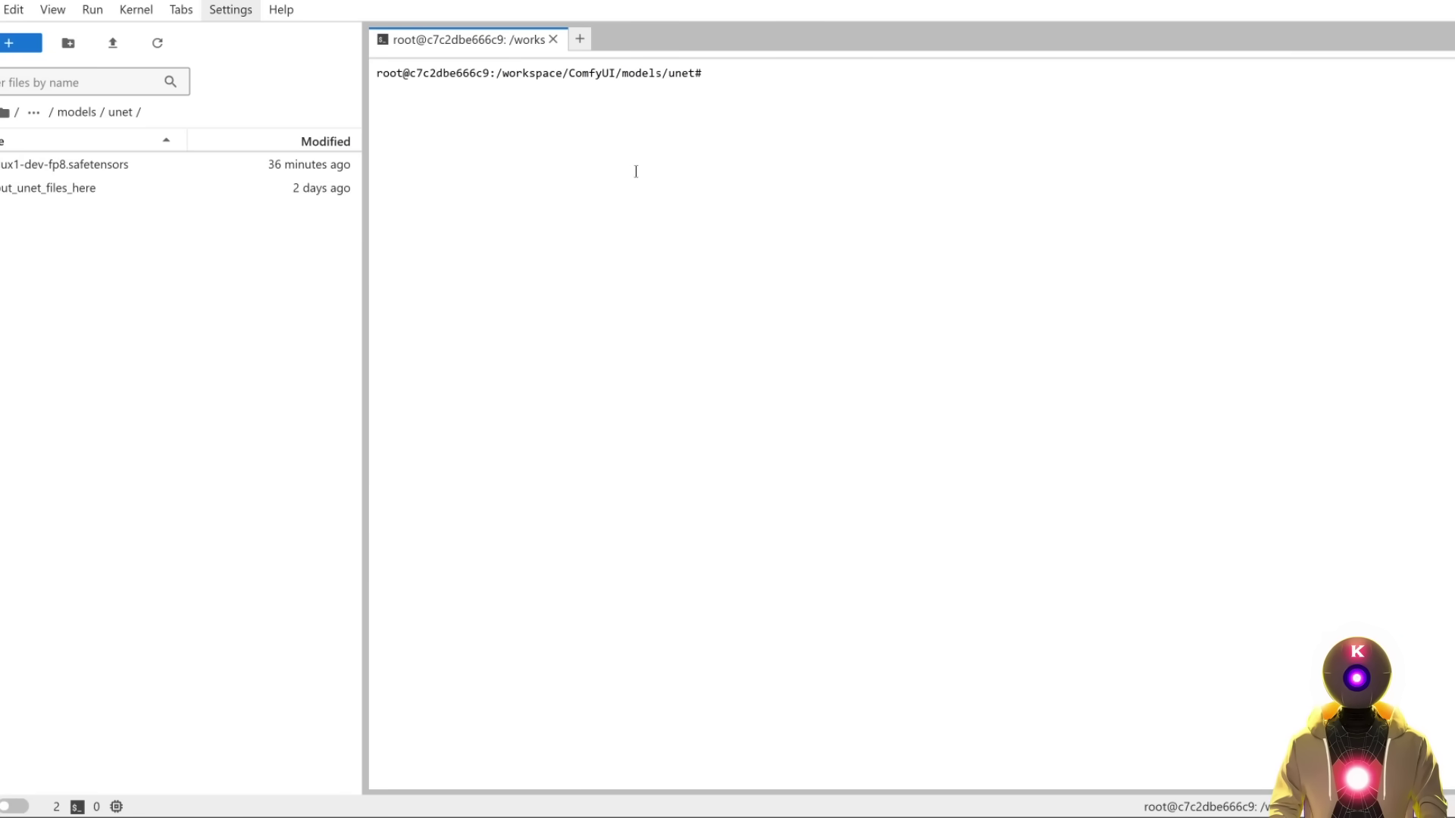
pyautogui.write('curl ')
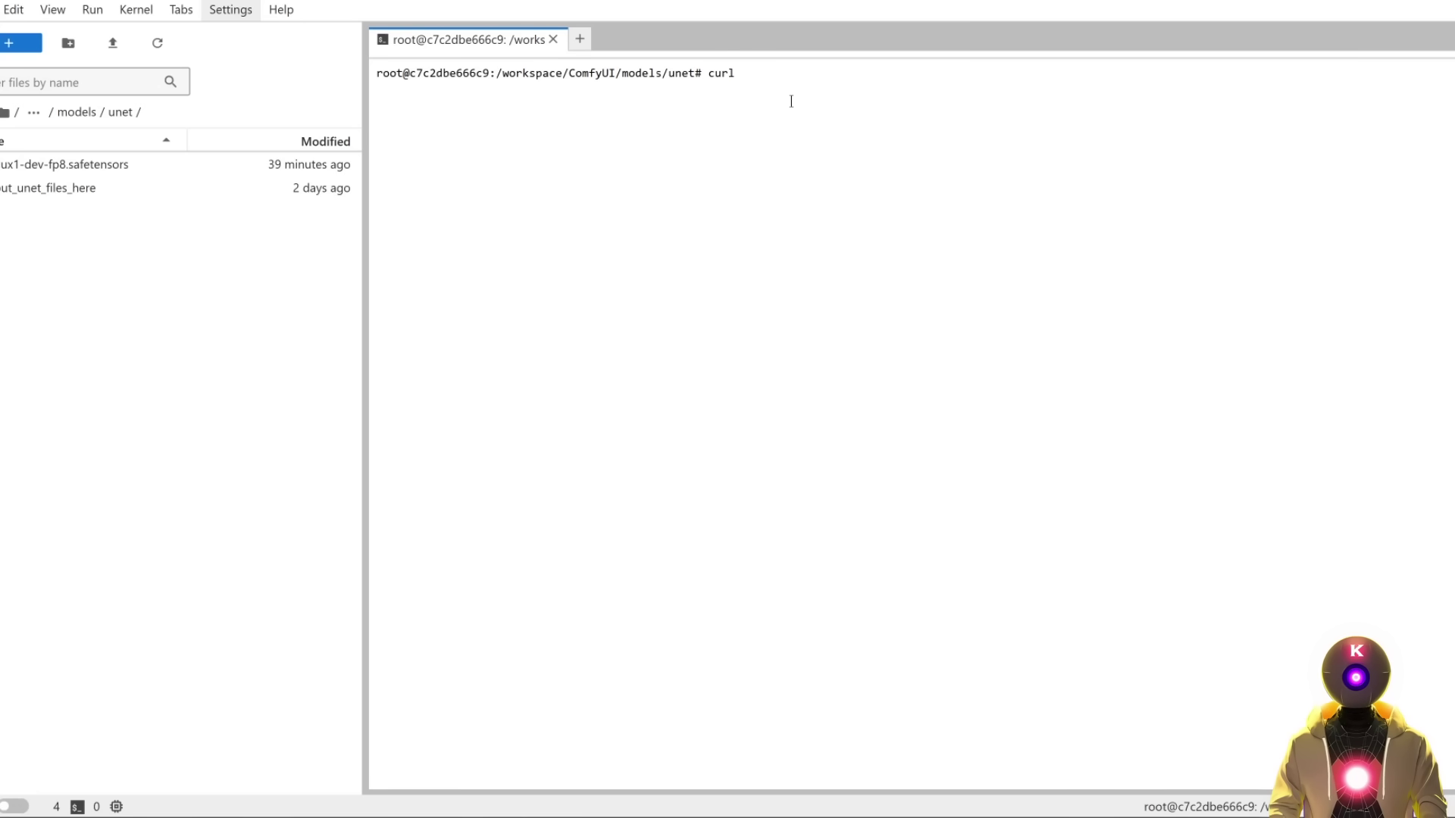
pyautogui.write('-L -')
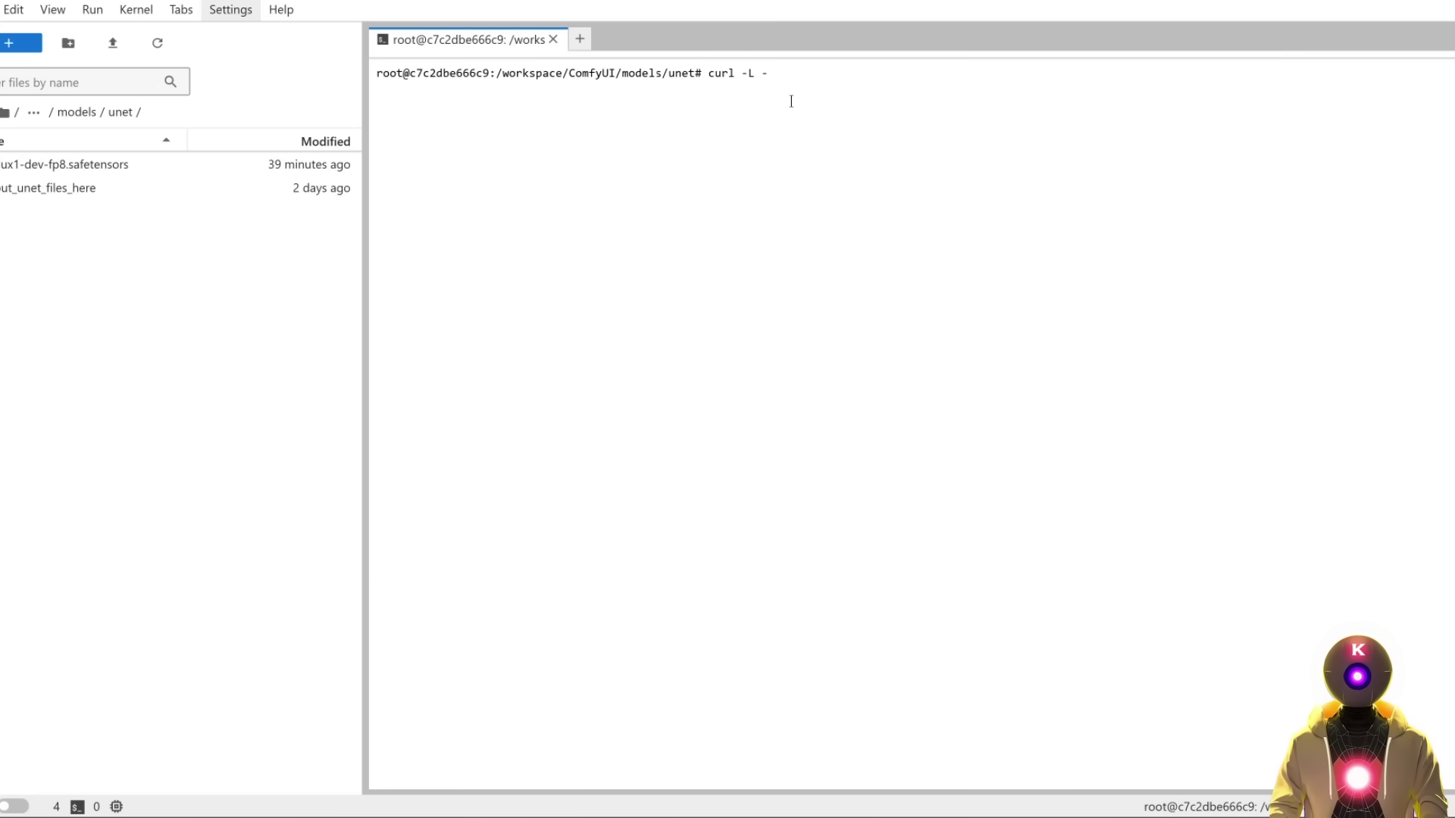
pyautogui.write('o')
pyautogui.write('"flux1-schnell-fp8.safetensors"')
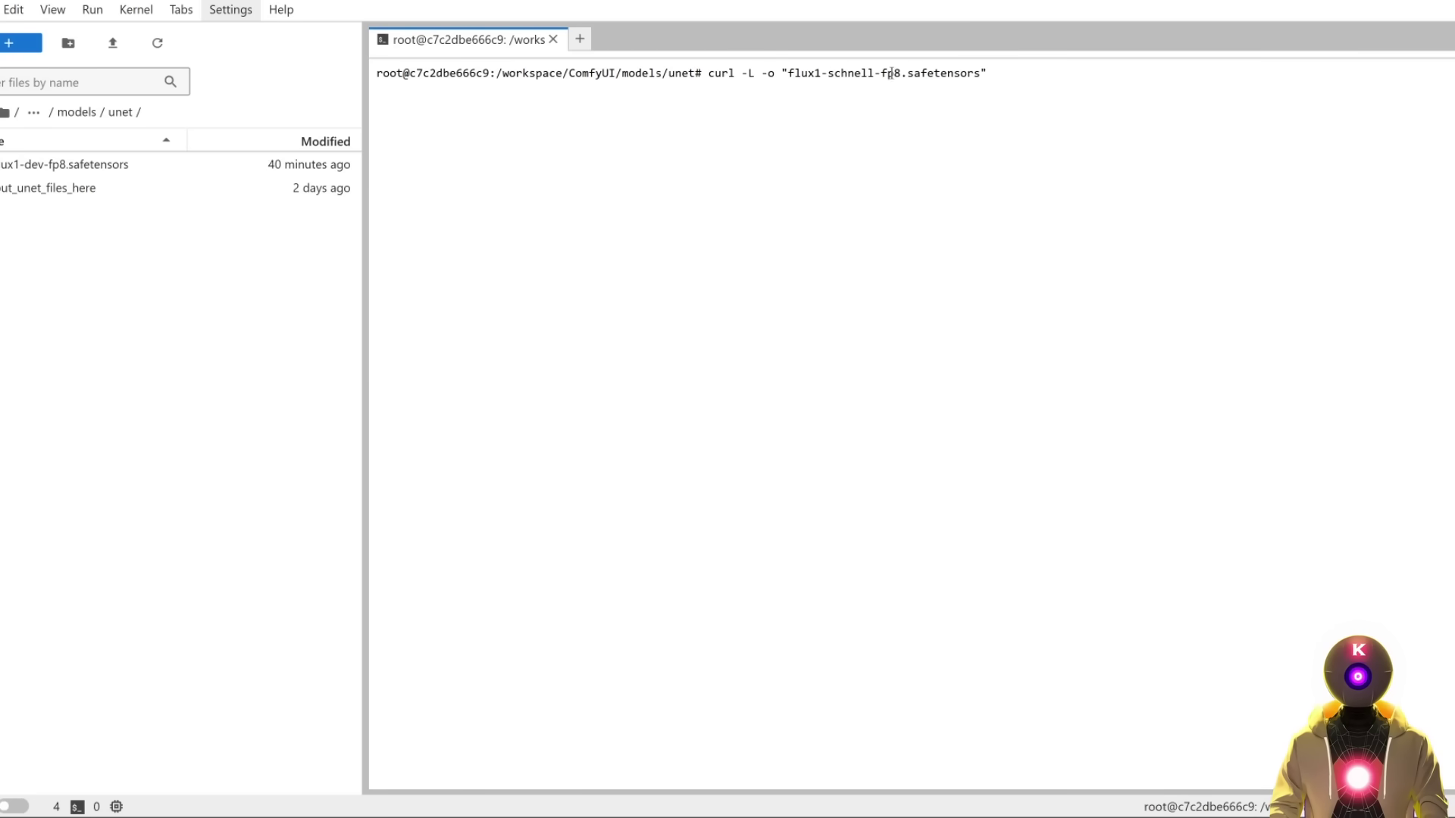
pyautogui.write('"https://huggingface.co/Kijai/flux-fp8/resolve/main/flux1-schnell-fp8.safetensors?download=true"')
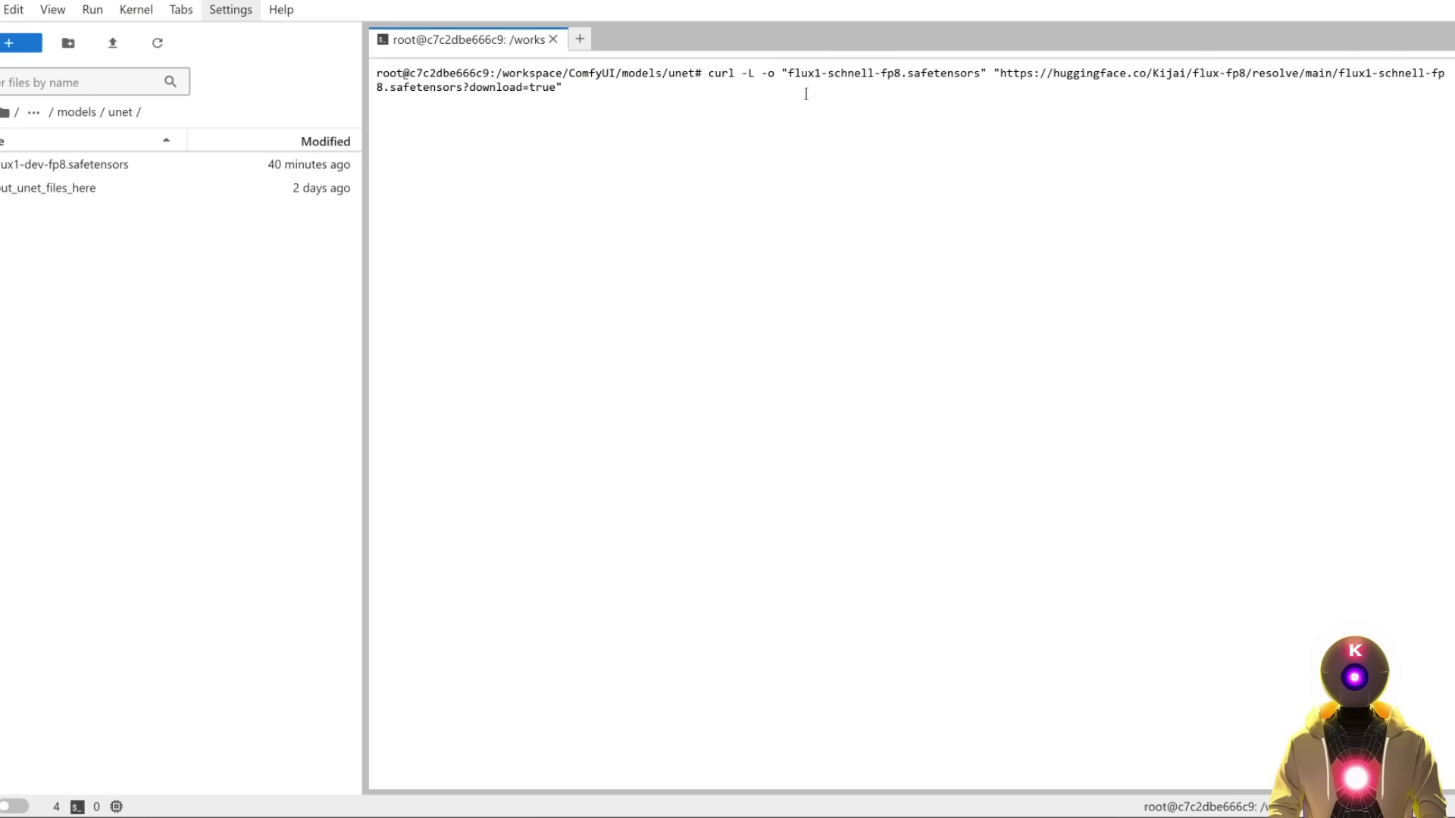
pyautogui.press('Return')
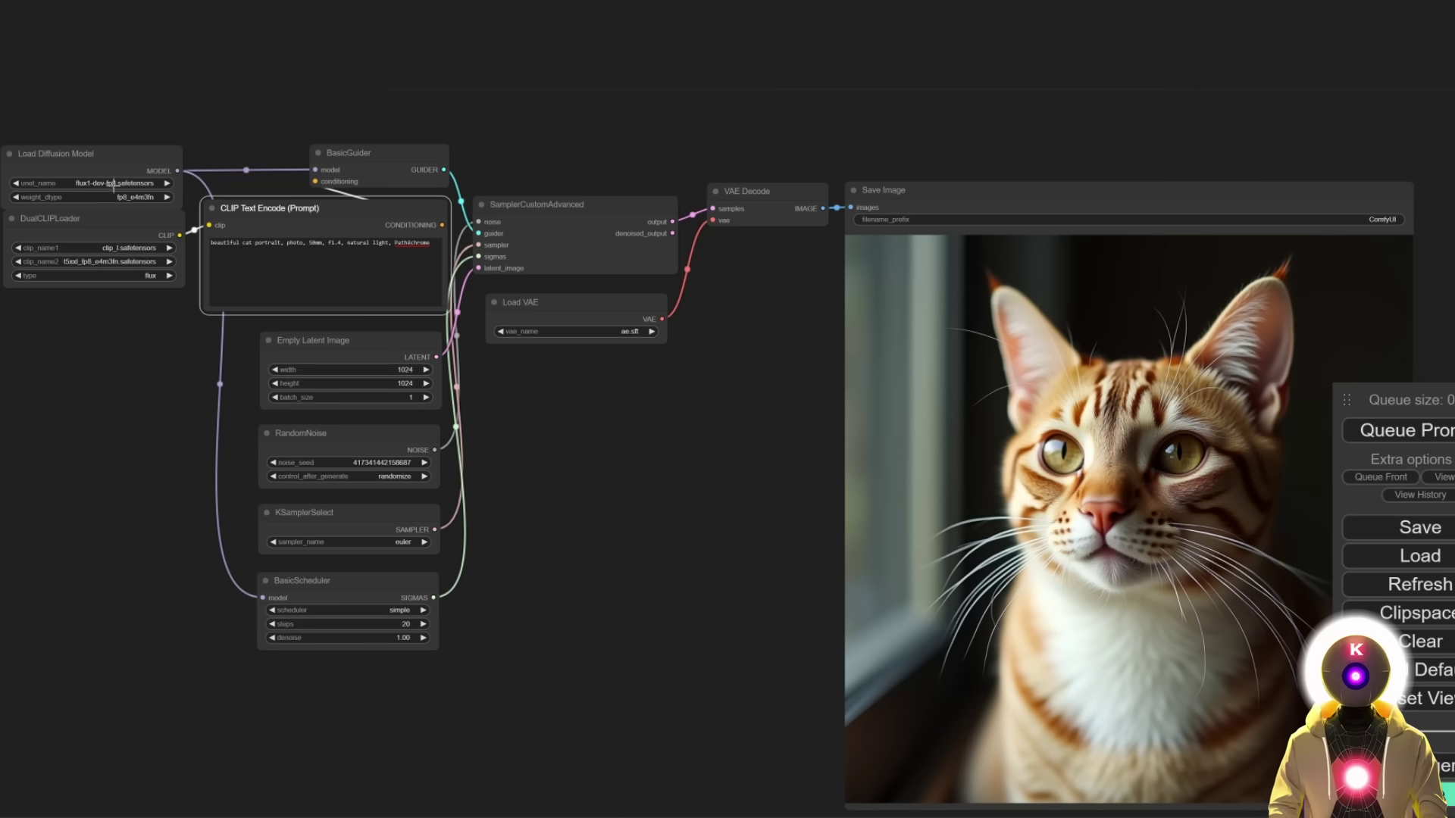
# Switch unet_name to flux1-schnell-fp8.safetensors and lower the sampling steps to 4
pyautogui.click(113, 184)
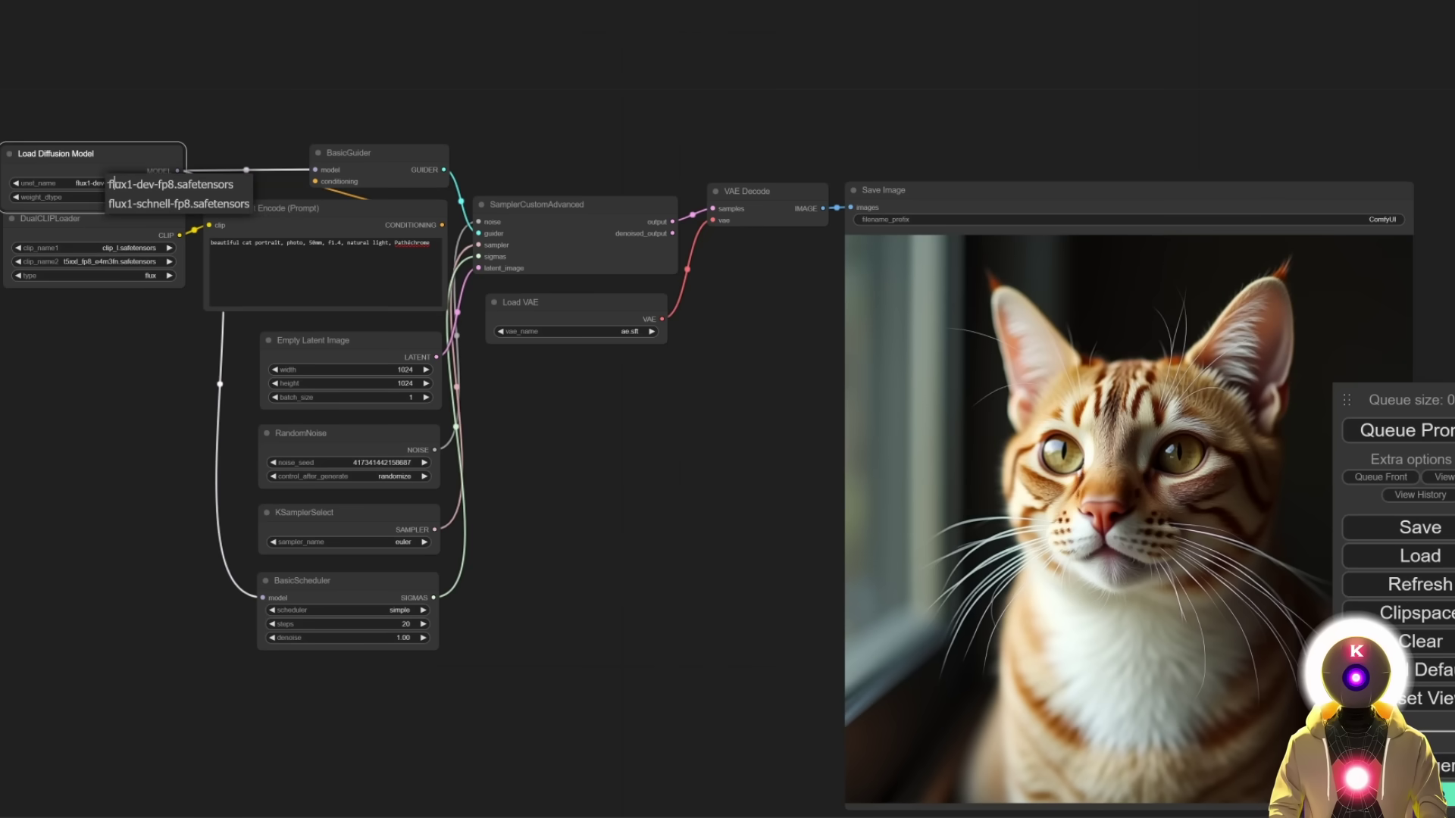
pyautogui.click(152, 204)
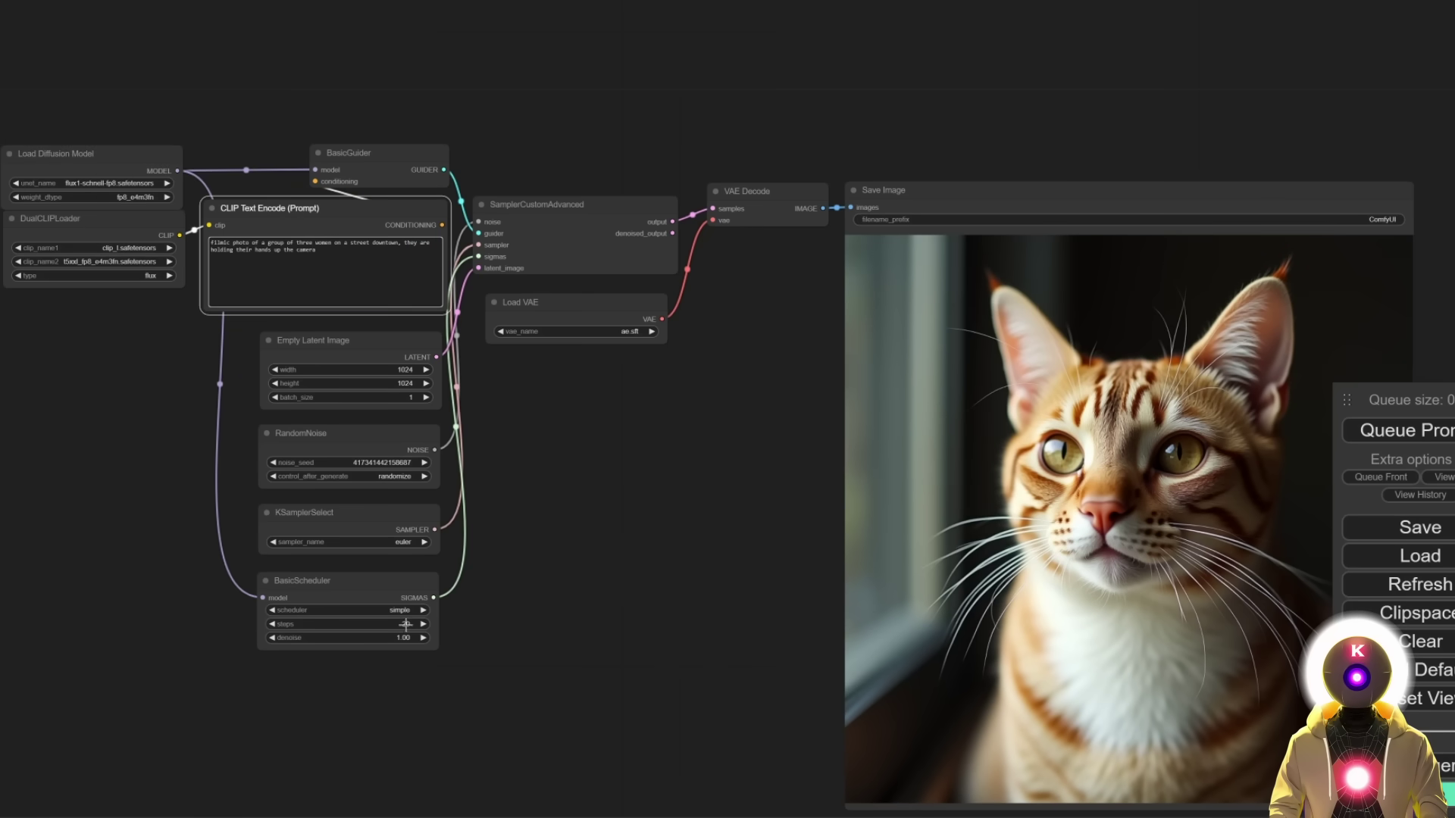
pyautogui.click(406, 624)
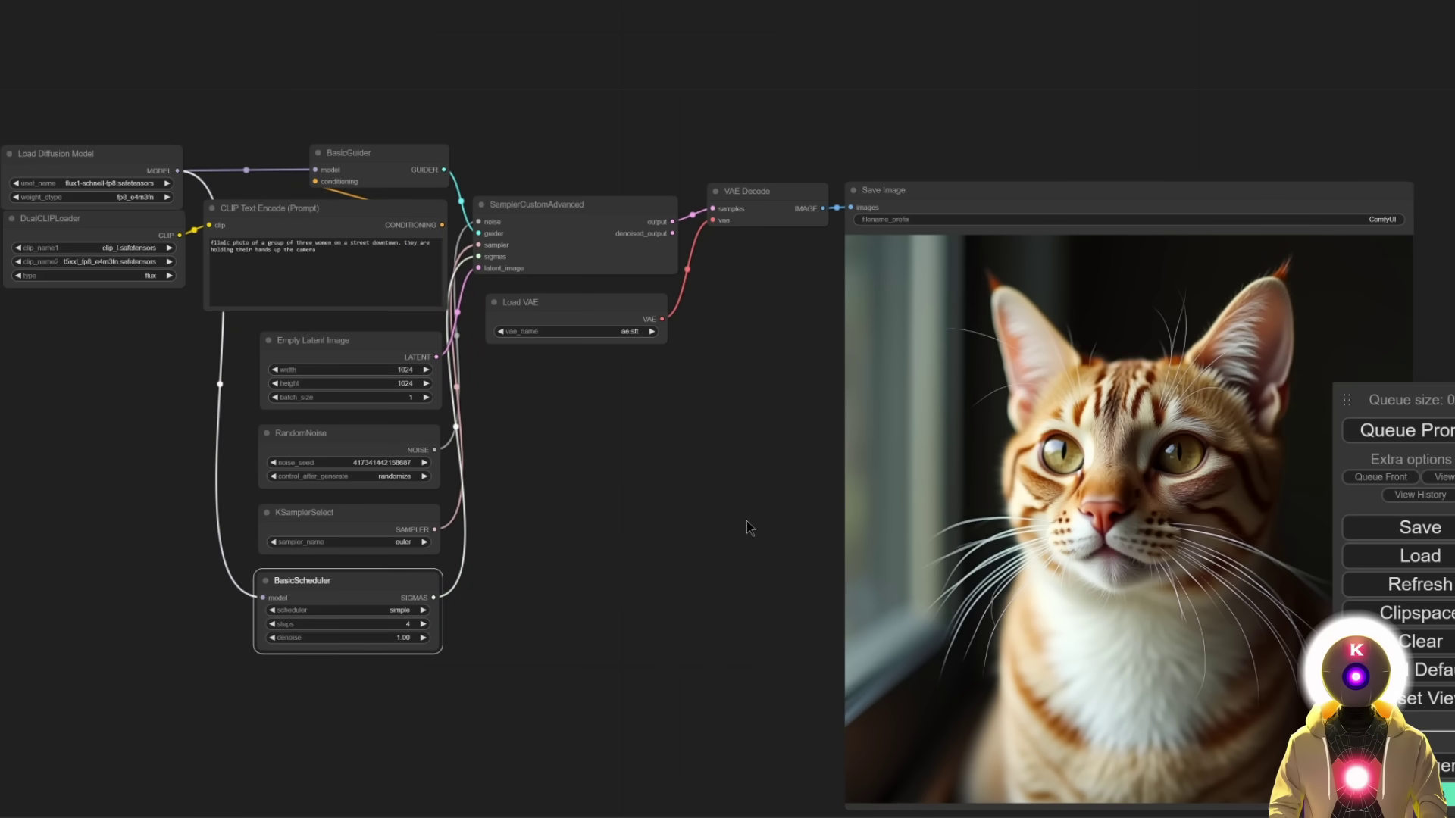
pyautogui.moveTo(747, 520); pyautogui.dragTo(533, 468)
# Queue the Schnell generation and recenter the graph on the new image
pyautogui.click(1378, 432)
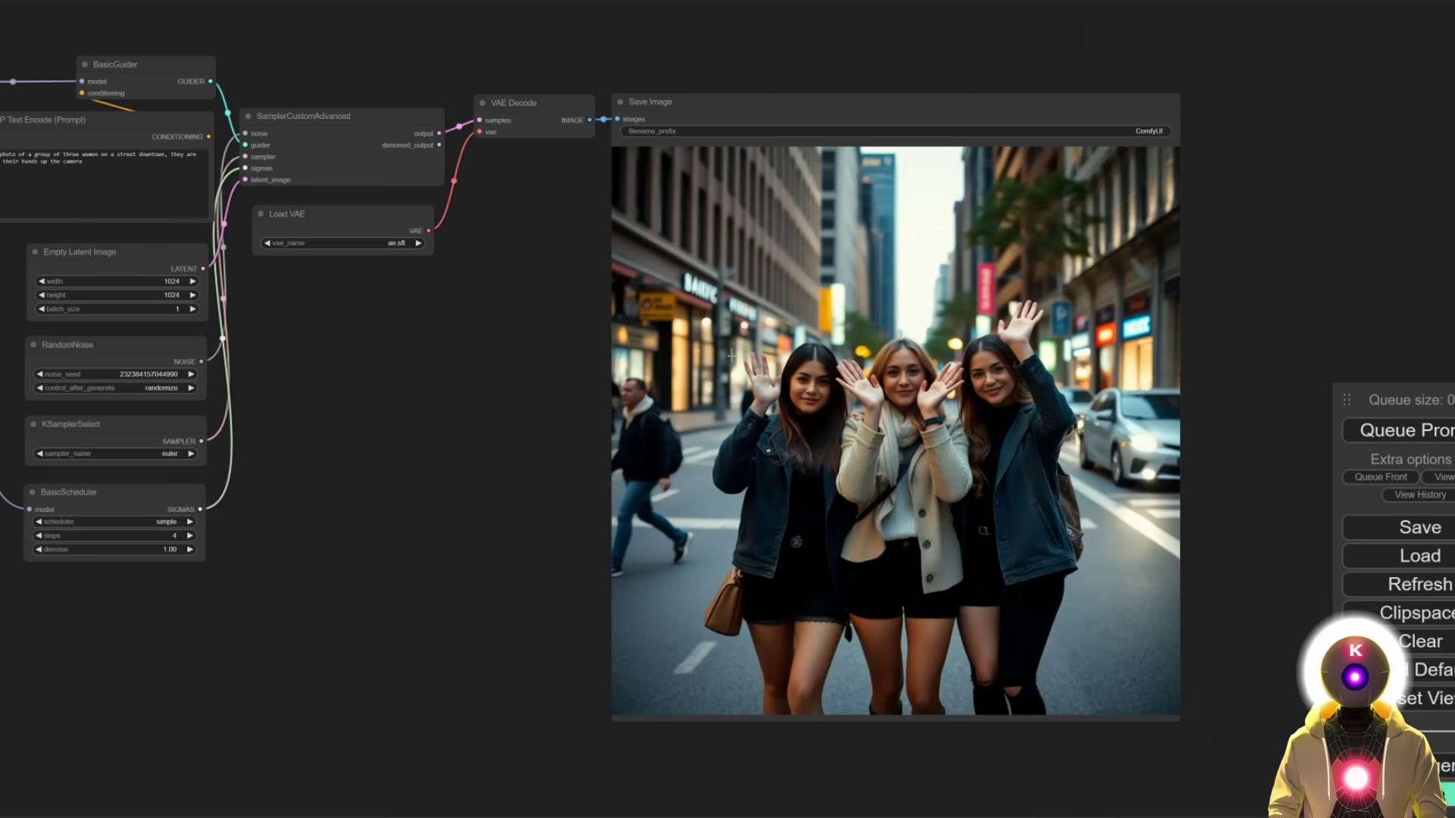
pyautogui.moveTo(461, 359); pyautogui.dragTo(672, 423)
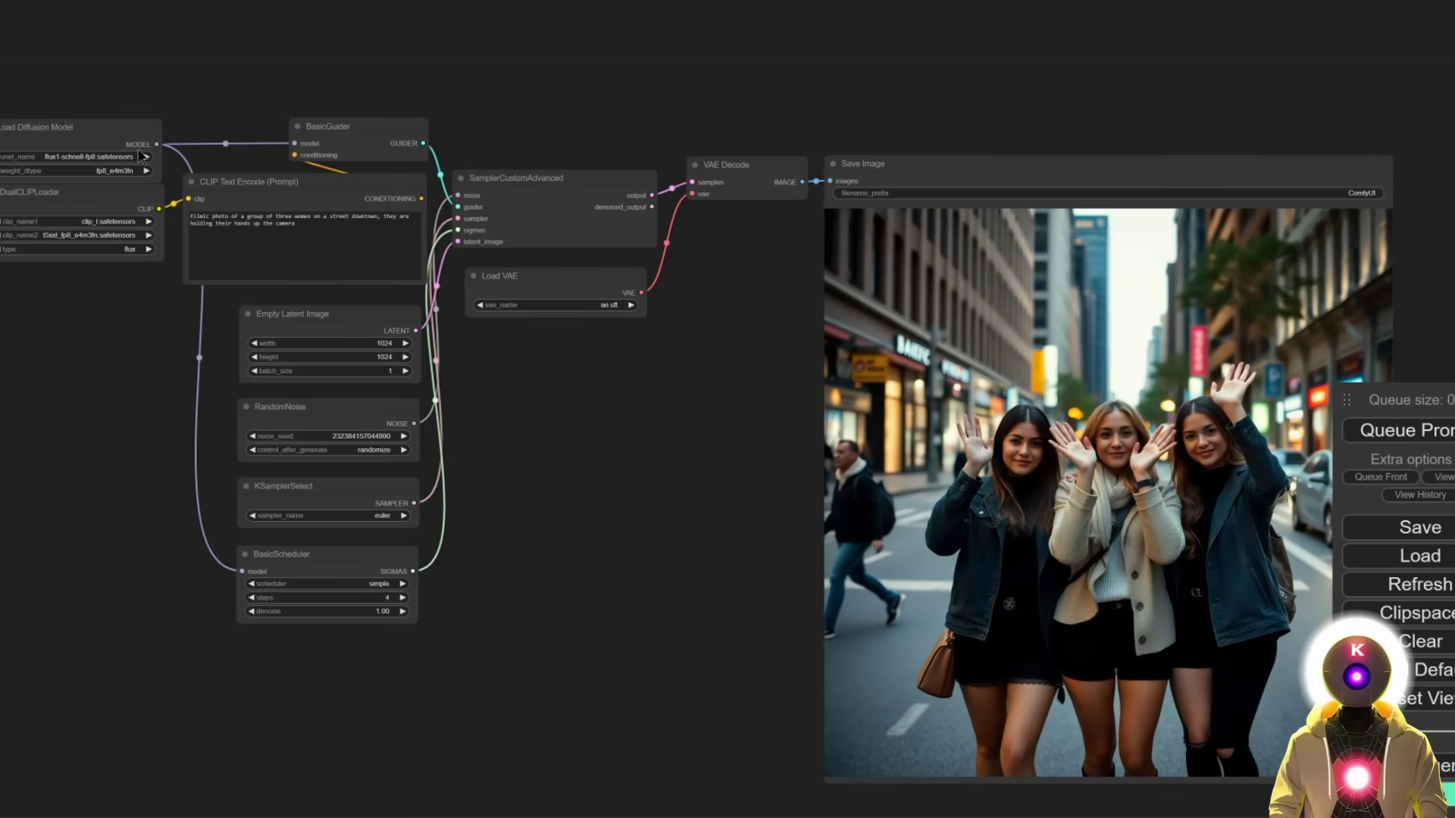
pyautogui.moveTo(678, 485); pyautogui.dragTo(452, 510)
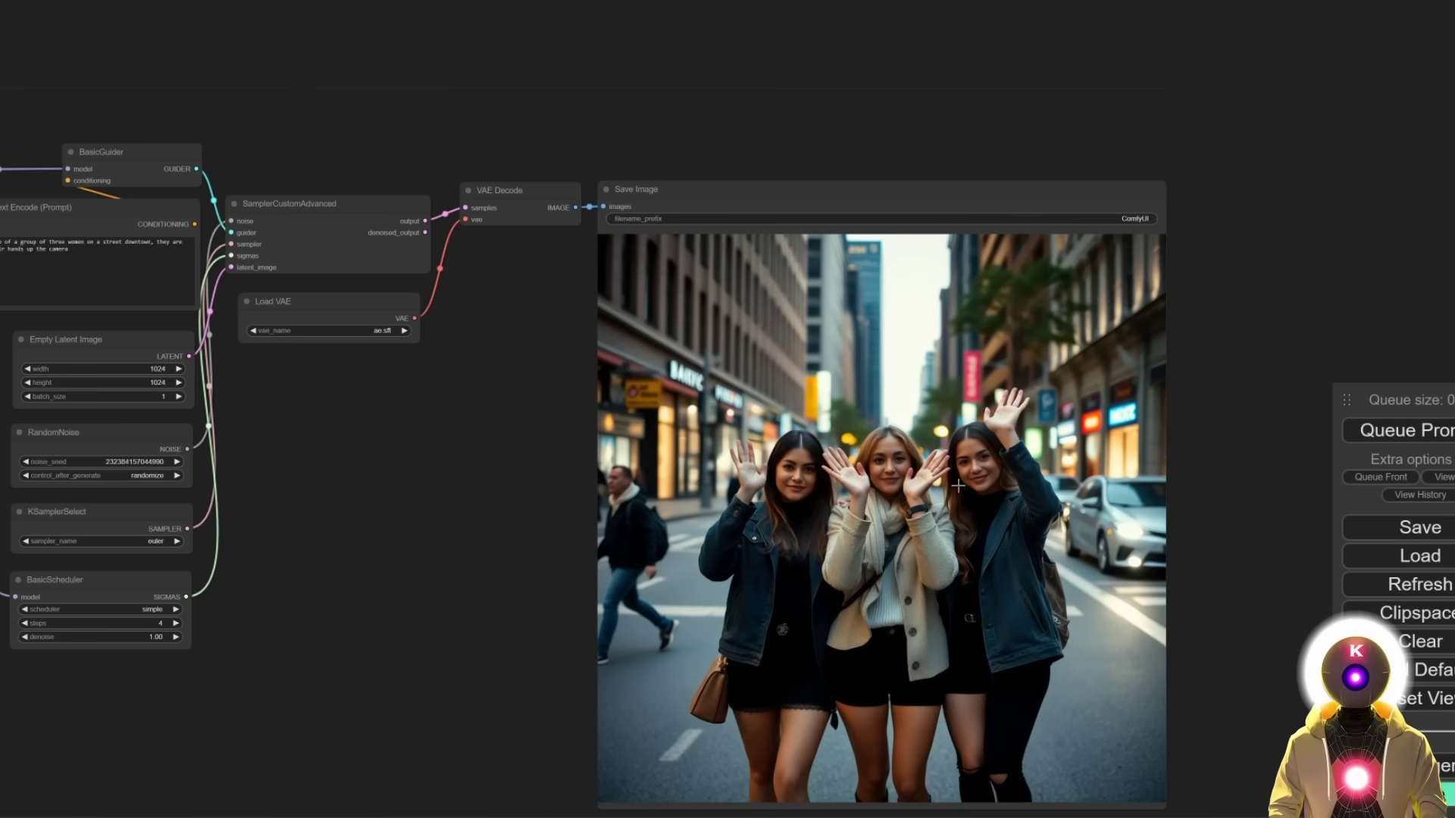
pyautogui.moveTo(593, 518); pyautogui.dragTo(747, 479)
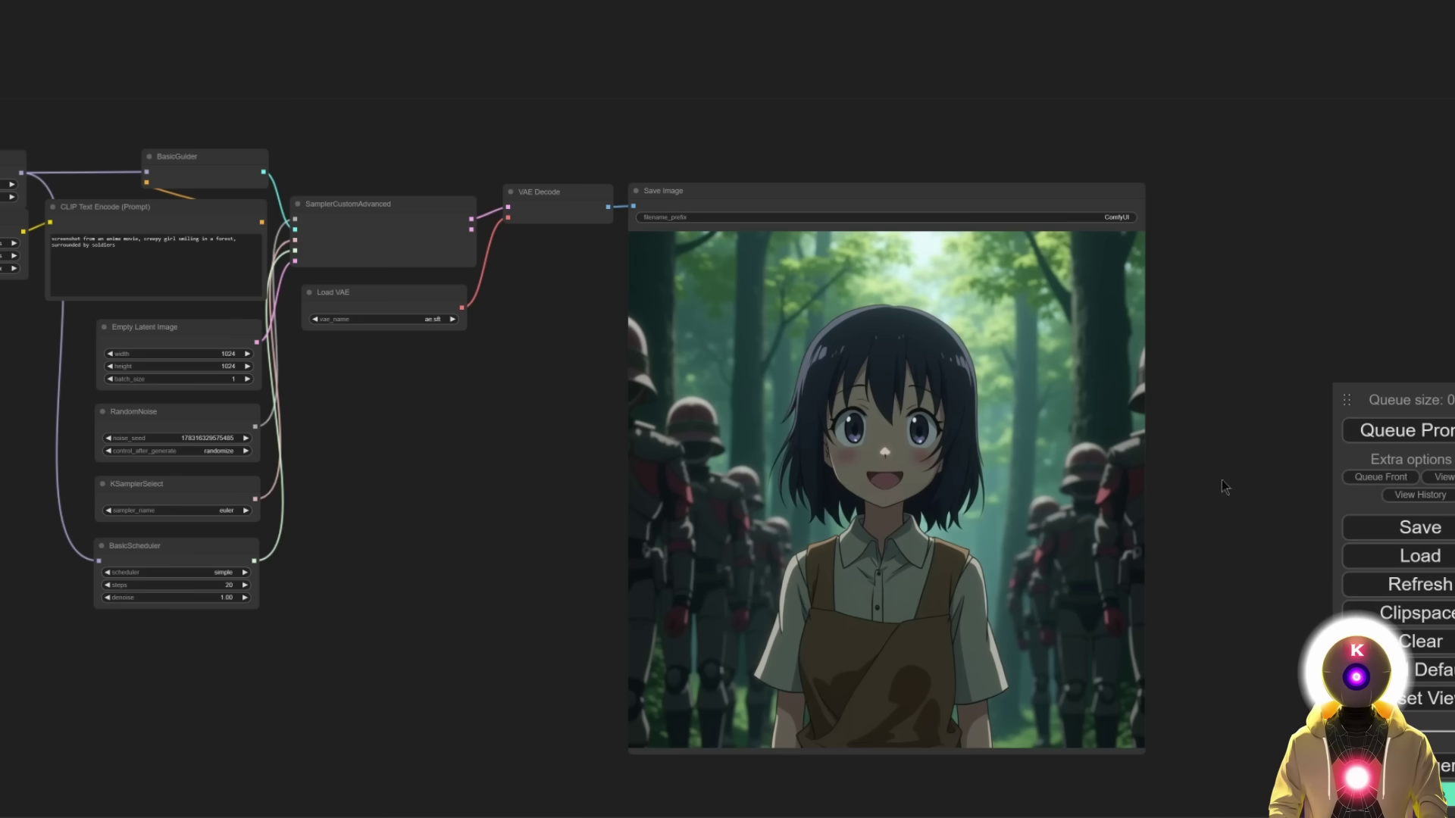
# Queue the AI overlord tower-to-the-moon prompt with Ctrl+Enter
pyautogui.hotkey('ctrl', 'Return')
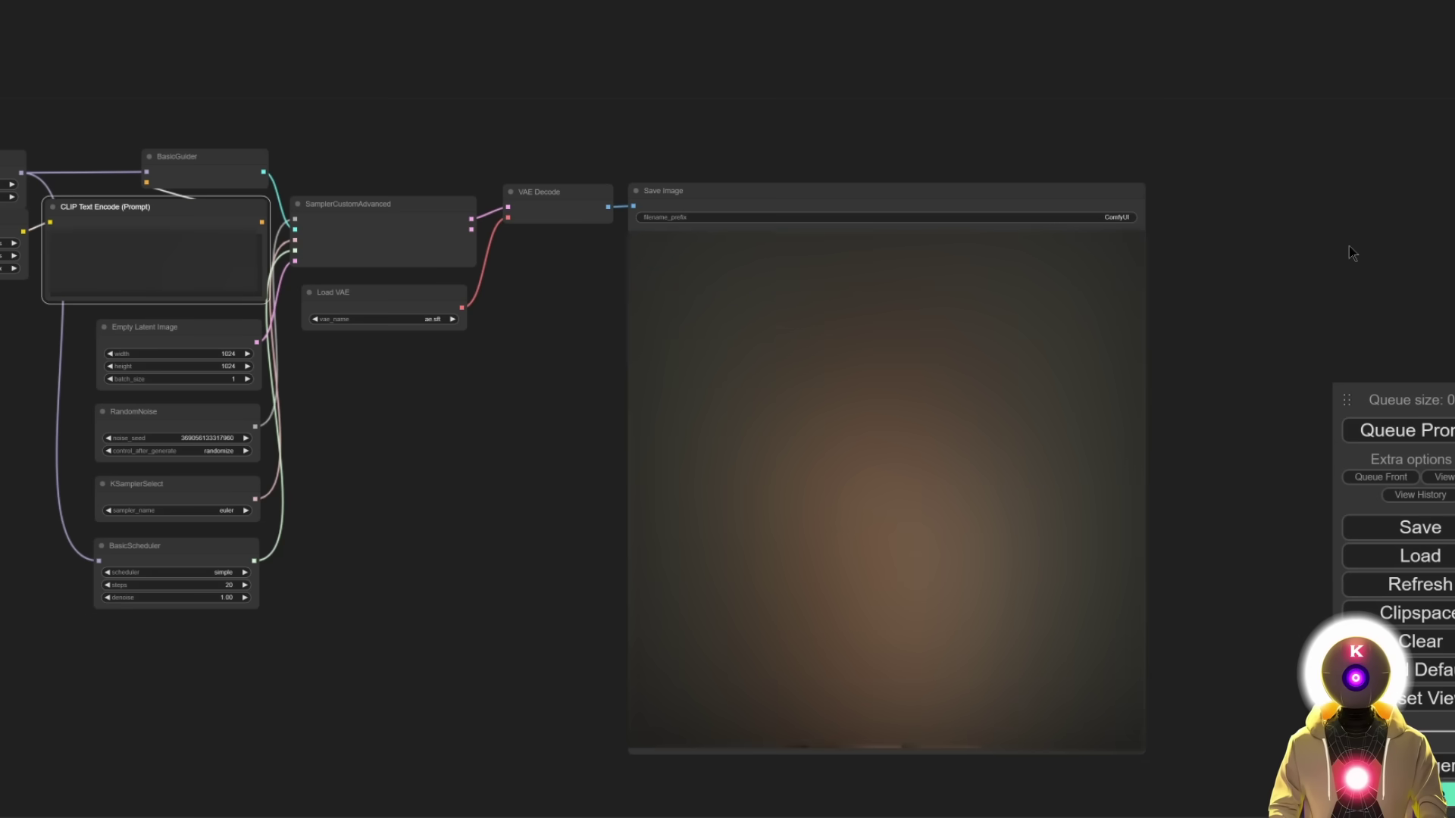